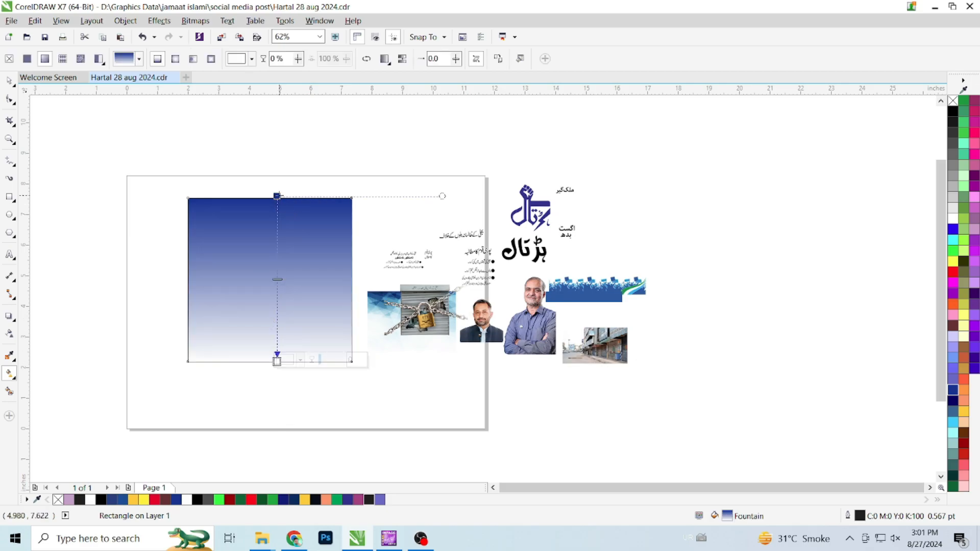
- Delete the existing gradient rectangle and draw a new square about 5.3 inches wide on the page
left_click(7, 82)
key("Delete")
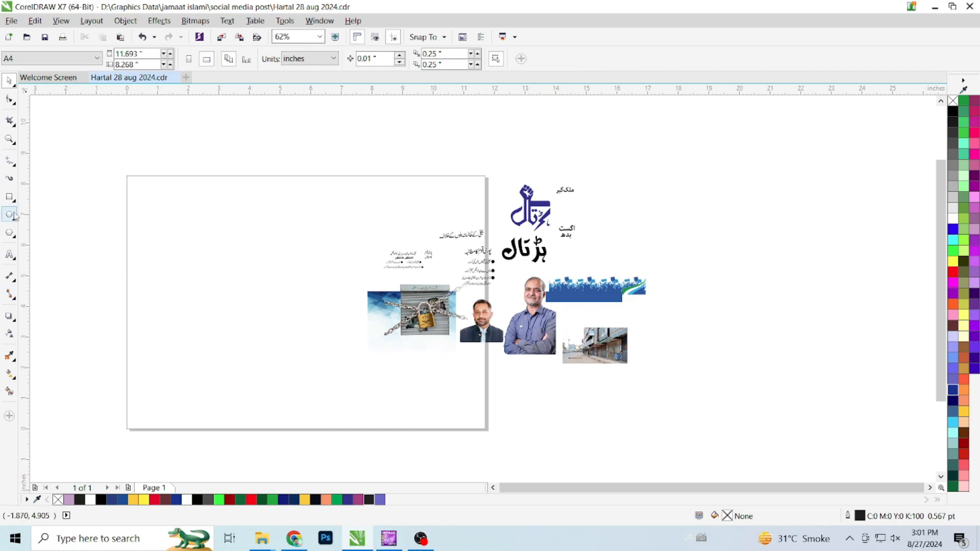
left_click_drag(169, 205, 330, 361)
- Apply a vertical fountain fill to the square and set its lower colour node to dark blue RGB #0E306B
left_click(8, 375)
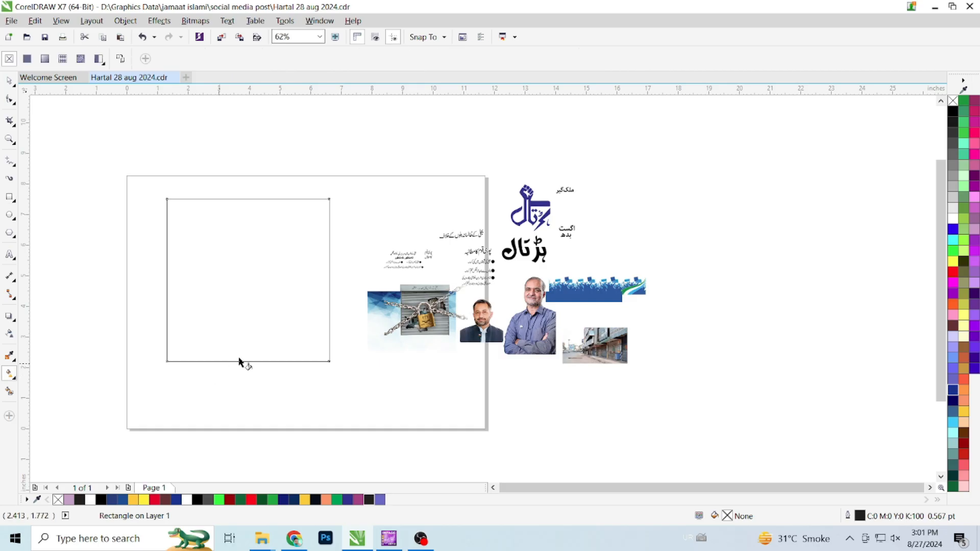
left_click_drag(246, 352, 241, 200)
left_click(242, 358)
left_click(265, 357)
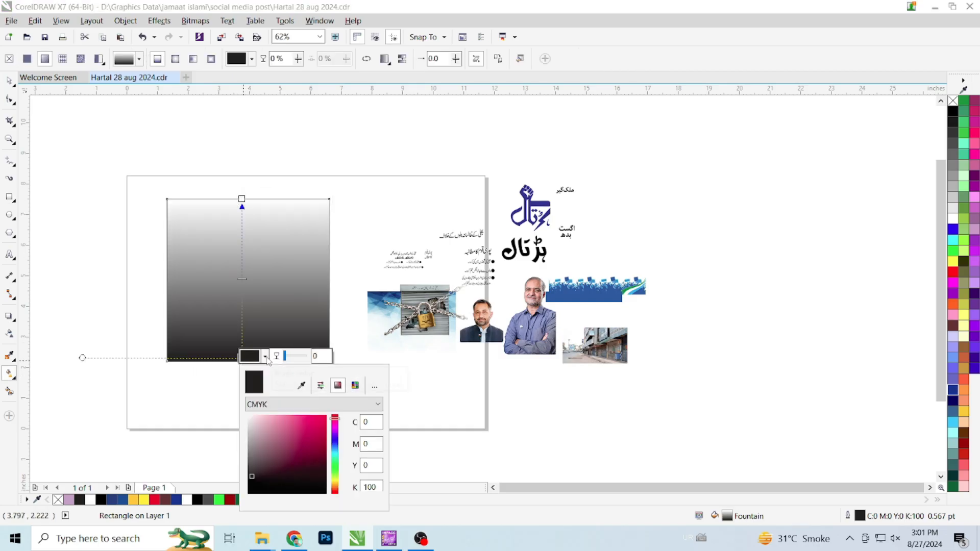
left_click(312, 405)
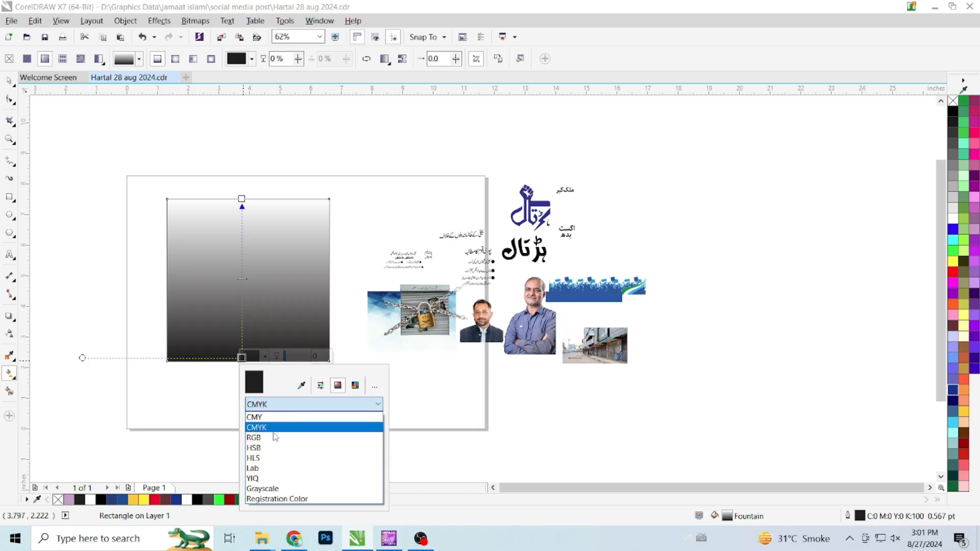
left_click(314, 433)
left_click_drag(335, 419, 336, 447)
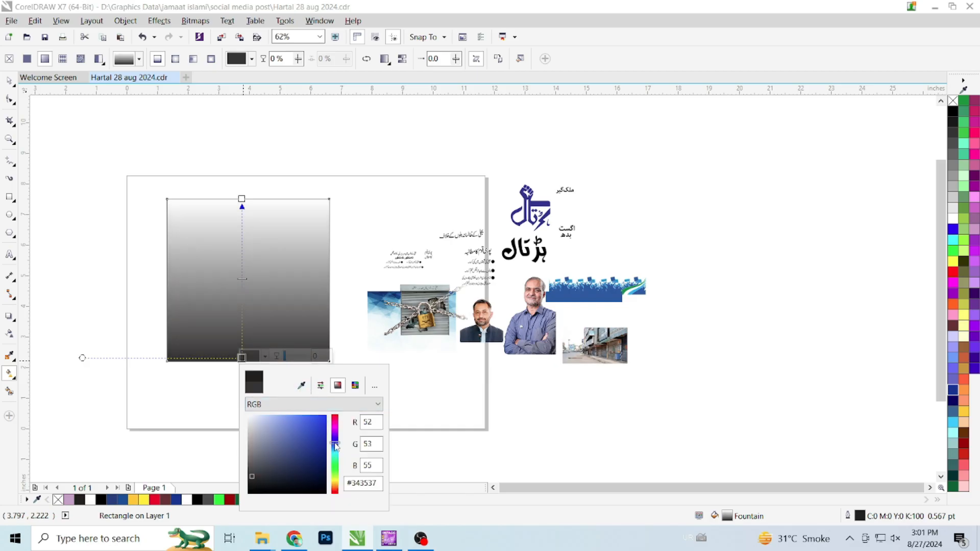
left_click(318, 451)
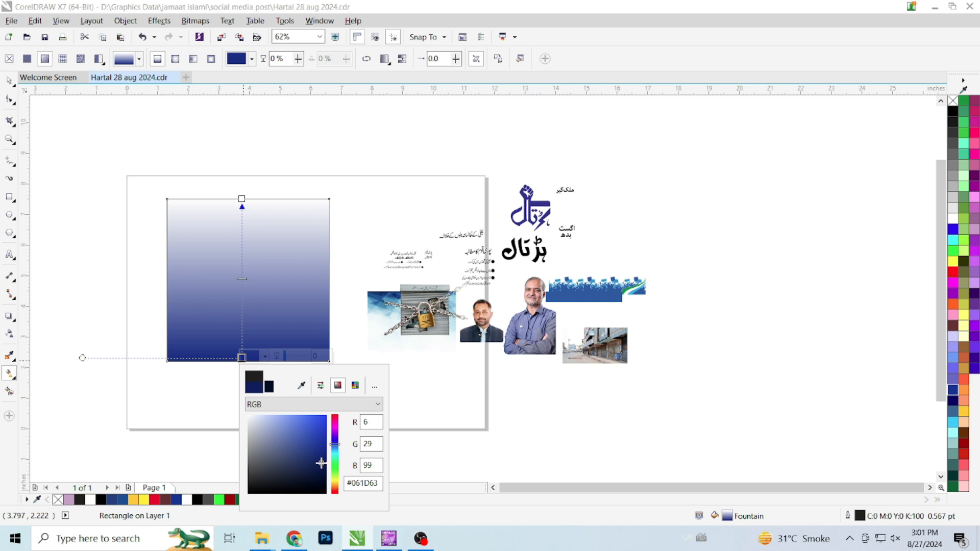
left_click(334, 448)
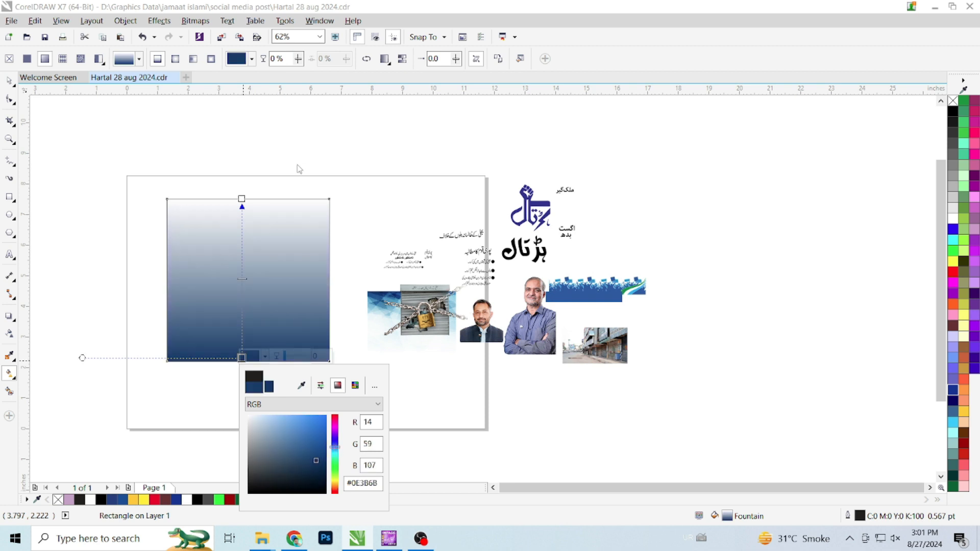
left_click_drag(335, 448, 336, 445)
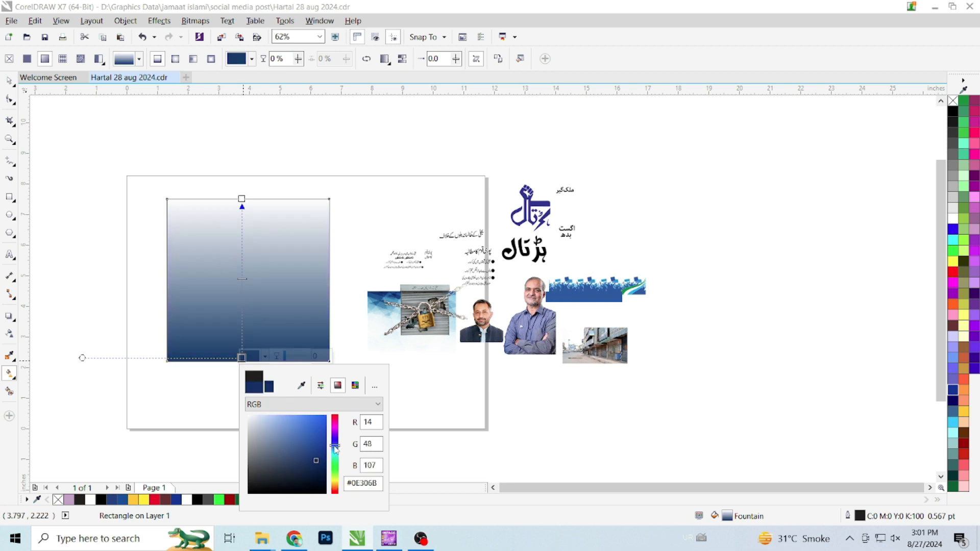
- Set the gradient's upper colour node to bright blue RGB #0F60D9 and deselect the square
left_click(241, 207)
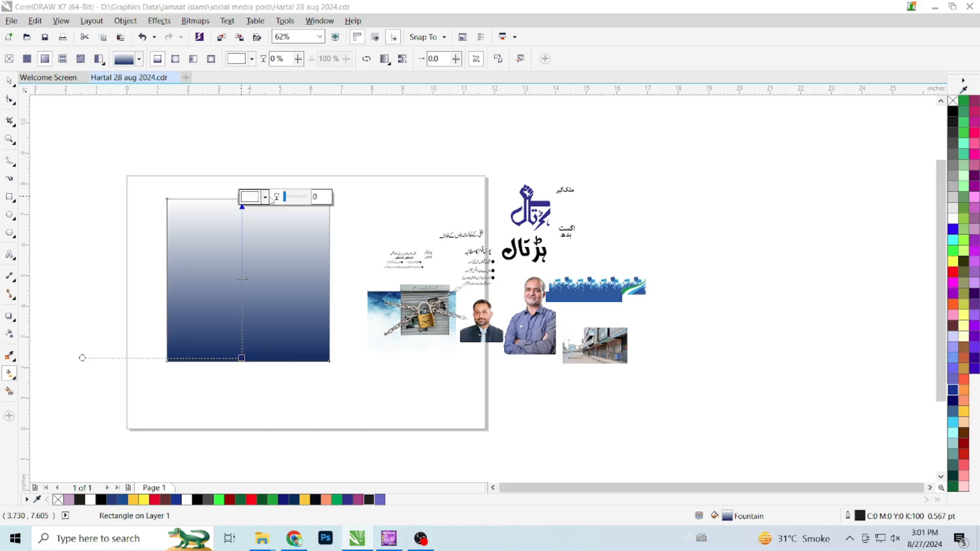
left_click(265, 198)
left_click(301, 227)
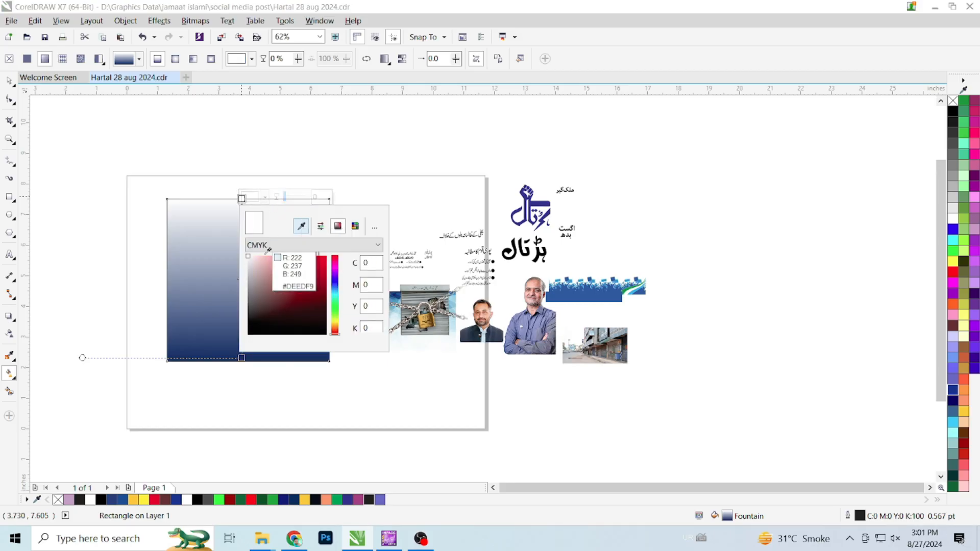
left_click(215, 357)
left_click(280, 246)
left_click(271, 278)
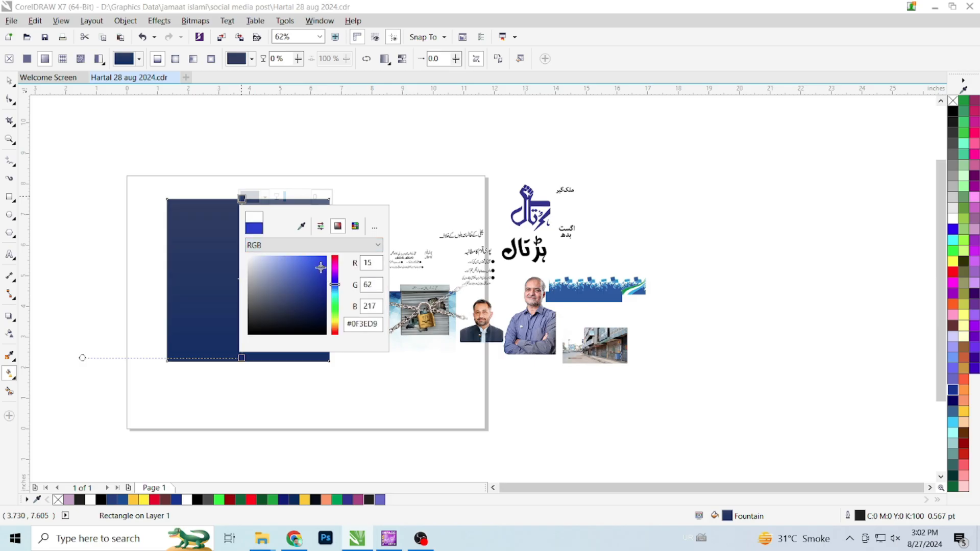
left_click_drag(338, 291, 337, 289)
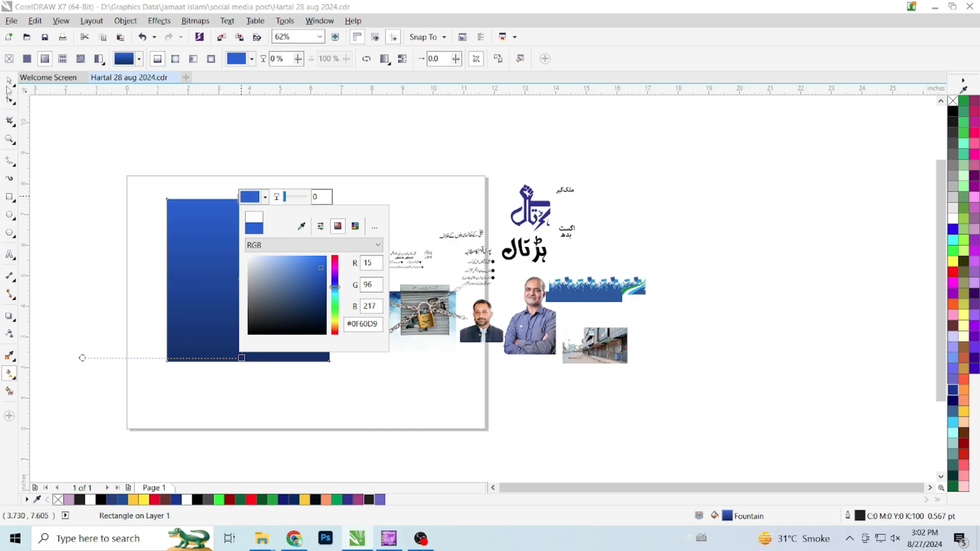
left_click(7, 83)
left_click(299, 167)
- Place the abstract blue background image over the square at about 5.67 by 4.02 inches, in front of all page objects
scroll(246, 249, "up", 1)
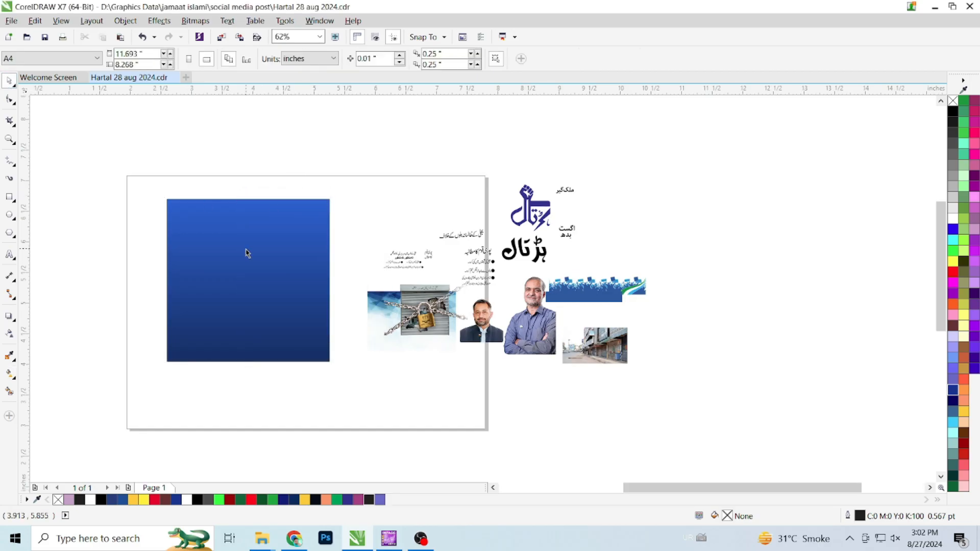
left_click_drag(485, 342, 71, 125)
left_click_drag(265, 253, 432, 373)
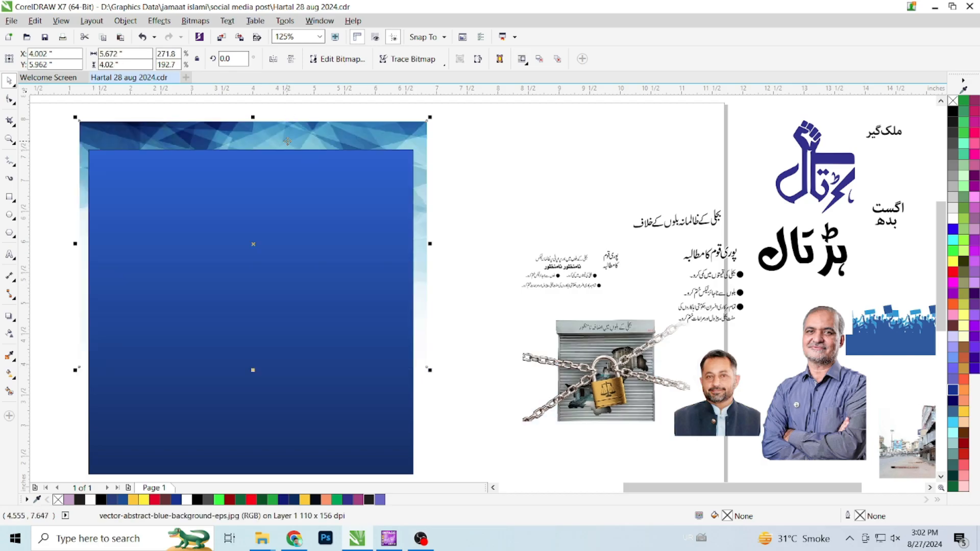
right_click(287, 141)
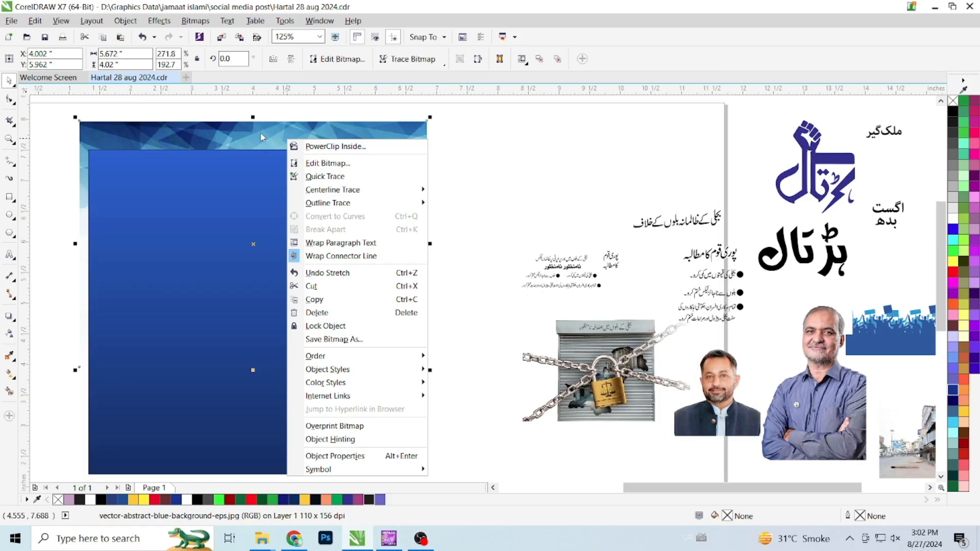
mouse_move(363, 357)
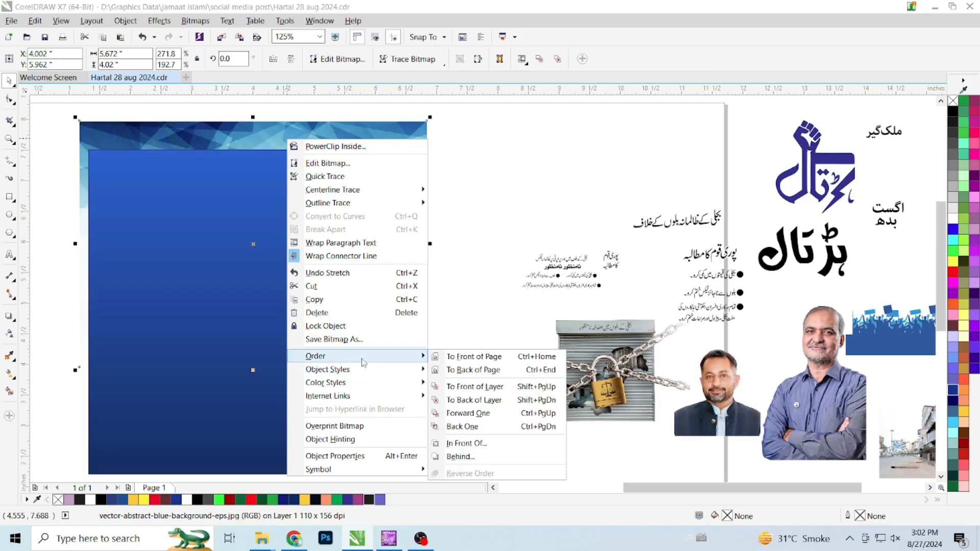
left_click(469, 357)
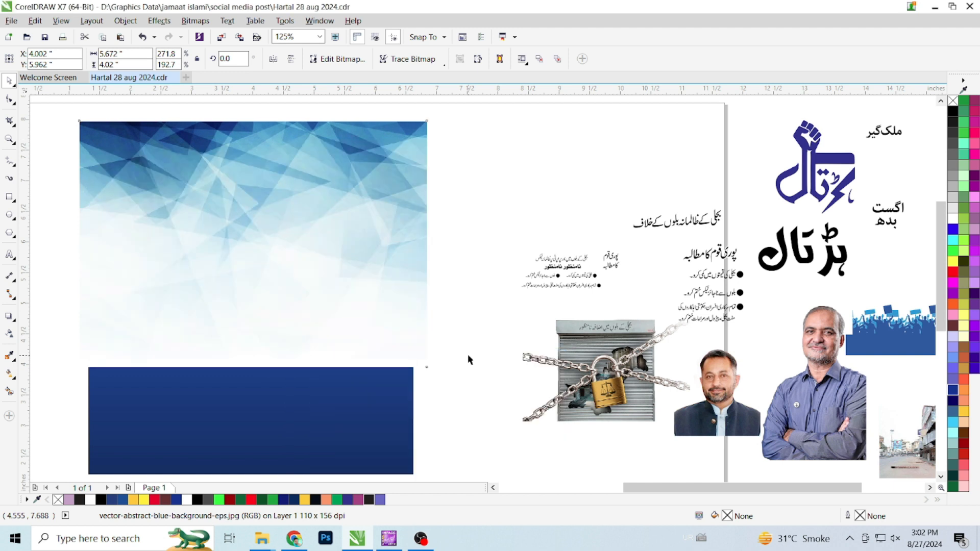
- Resize the abstract background image to about 5.47 by 3.88 inches and align it with the square's top edge
left_click_drag(434, 372, 422, 372)
left_click_drag(328, 198, 328, 217)
left_click_drag(328, 219, 321, 220)
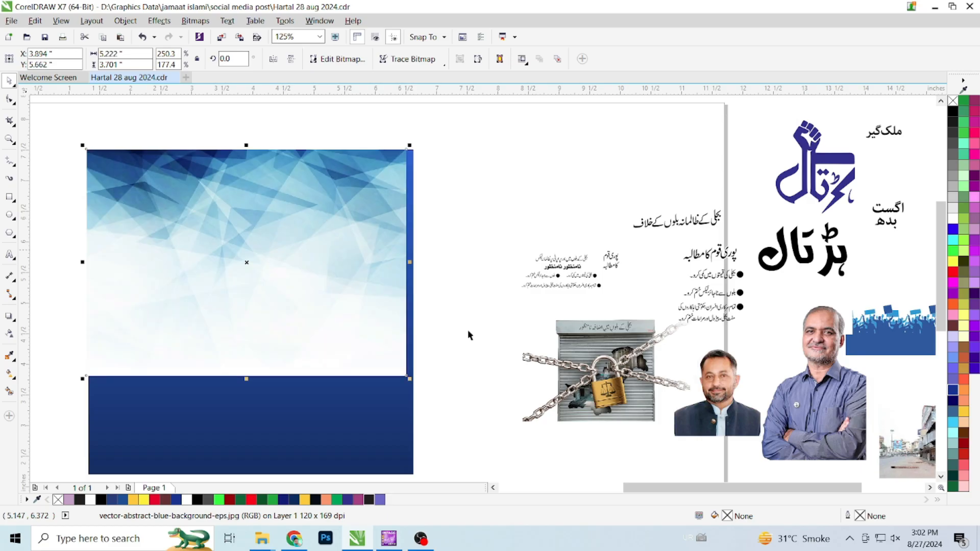
left_click_drag(413, 378, 421, 389)
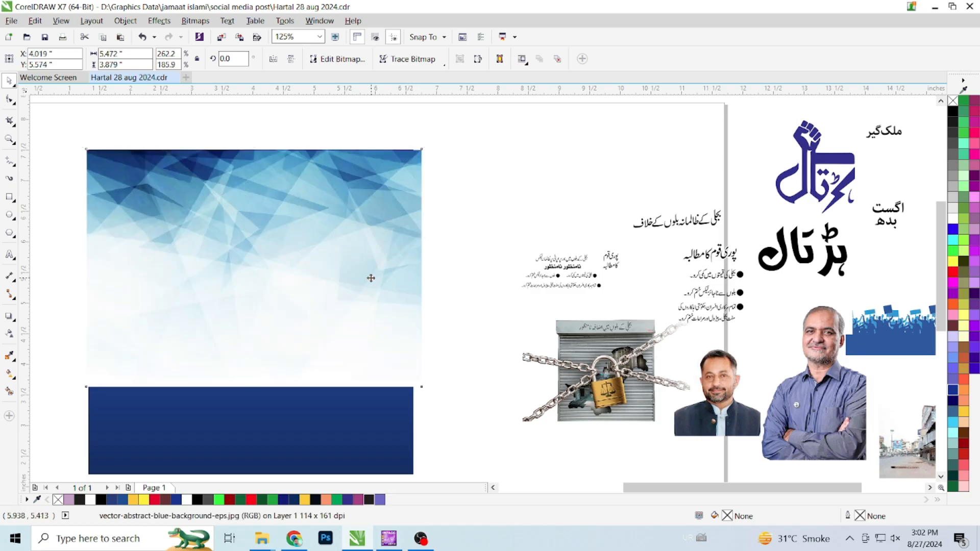
- Set the abstract background image's transparency merge mode to Multiply
left_click(15, 337)
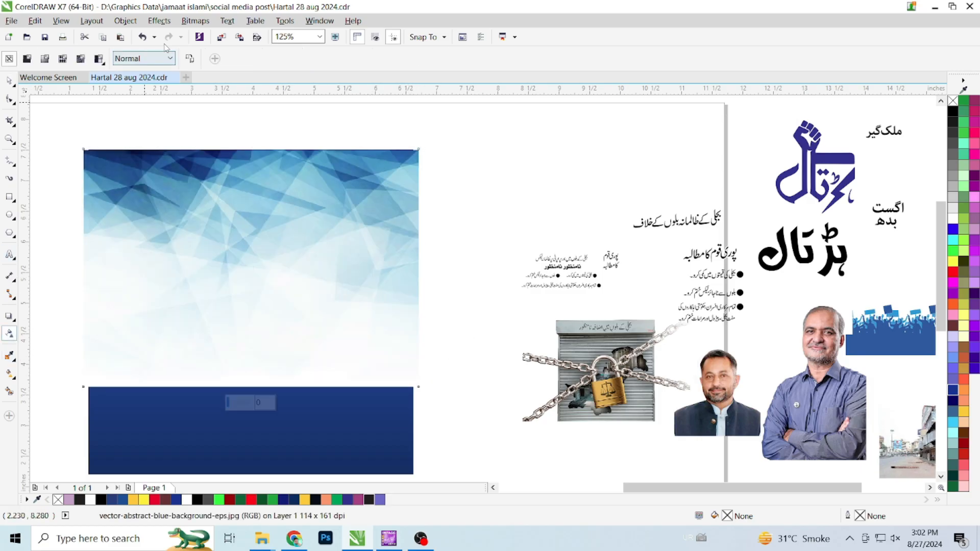
left_click(148, 59)
left_click(134, 125)
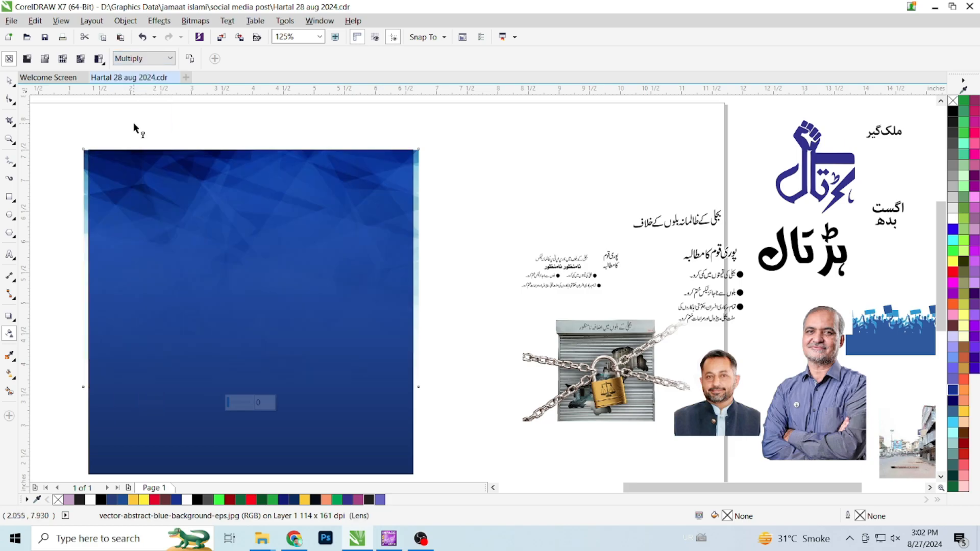
- Enlarge the abstract image to about 6.17 by 4.38 inches over the square's upper part and PowerClip it inside the square
left_click(9, 81)
left_click_drag(425, 392, 440, 407)
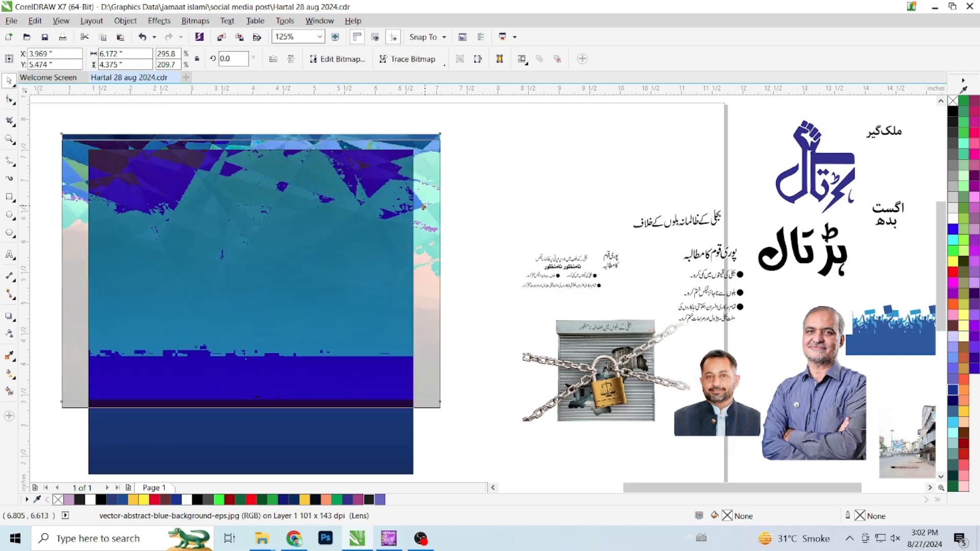
left_click_drag(423, 207, 423, 213)
right_click(424, 168)
left_click(441, 176)
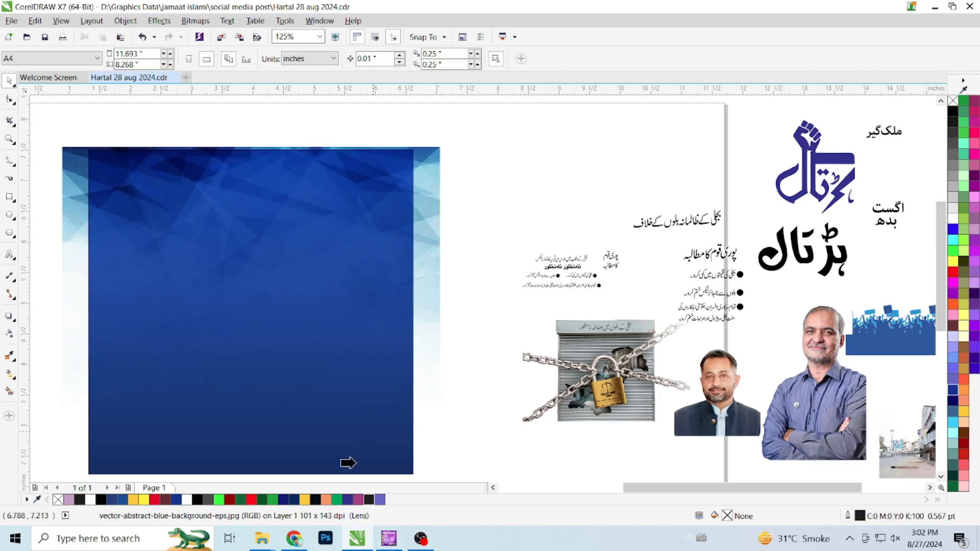
left_click(384, 461)
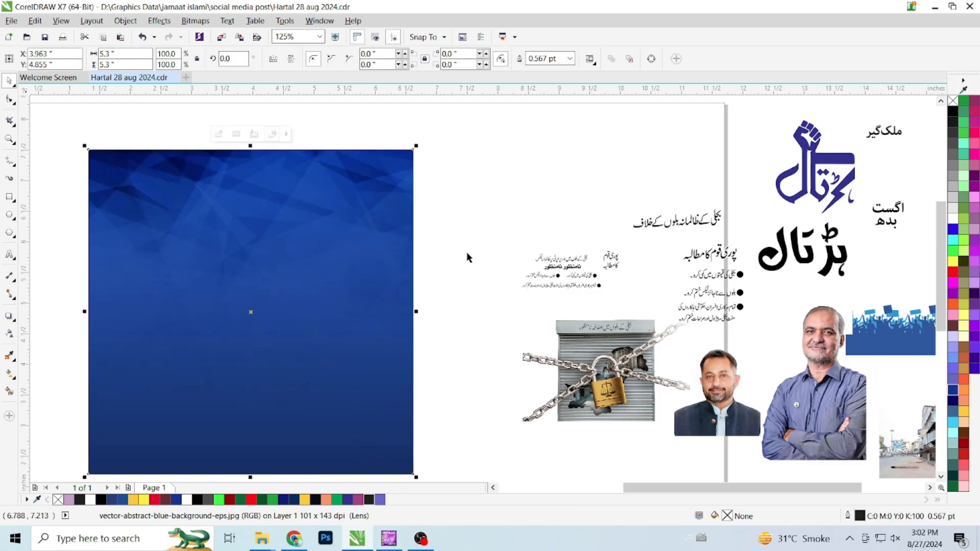
- Move the chained padlock picture beside the square, and place the shuttered street photo on the square at the front
left_click(836, 410)
left_click_drag(607, 391, 485, 211)
left_click_drag(907, 449, 230, 336)
scroll(233, 263, "down", 1)
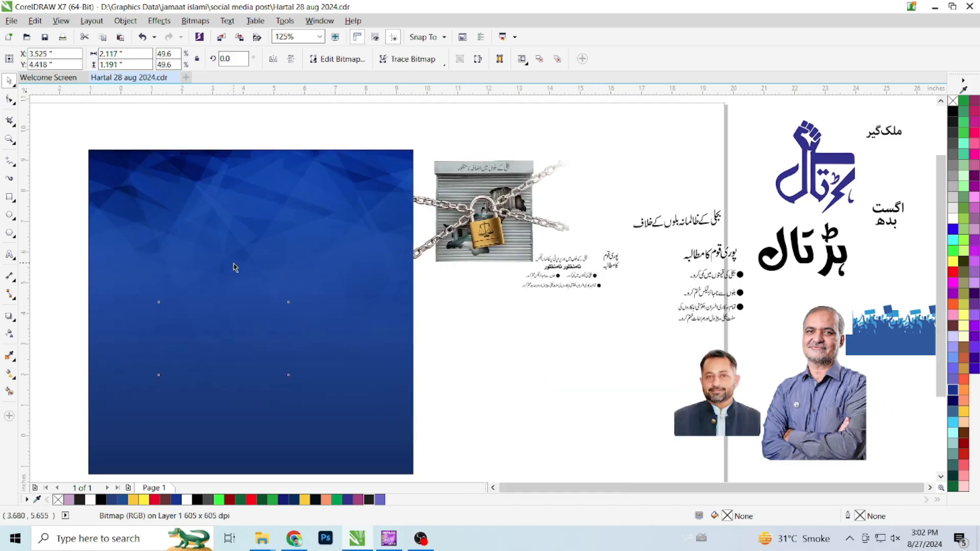
scroll(233, 267, "down", 2)
right_click(230, 299)
mouse_move(292, 406)
left_click(404, 400)
- Enlarge and position the street photo to span the full width of the square's lower part
left_click_drag(262, 324, 326, 356)
scroll(223, 323, "up", 1)
left_click_drag(250, 281, 275, 316)
left_click_drag(460, 430, 474, 435)
- Try the Texturize and If Lighter merge modes on the street photo, and settle on Multiply
left_click(9, 334)
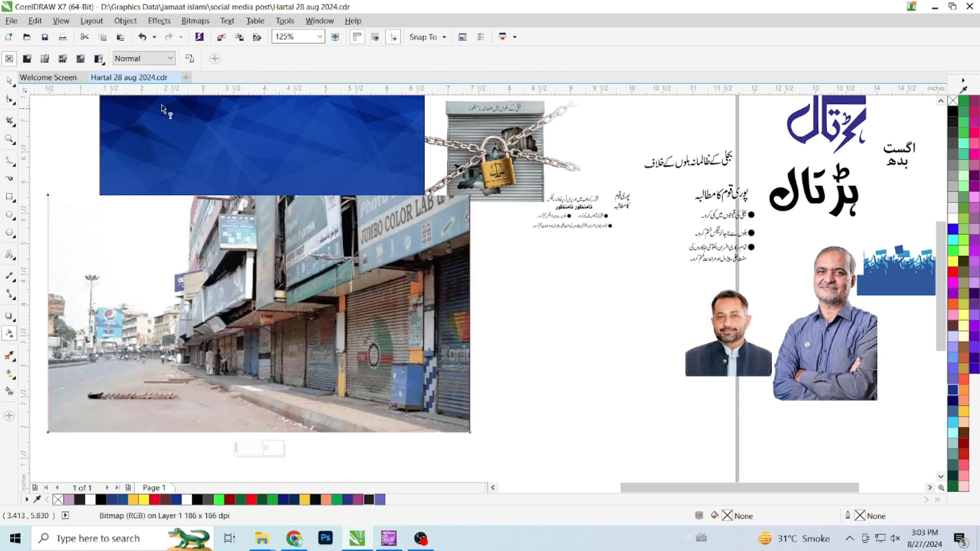
left_click(158, 58)
left_click(132, 160)
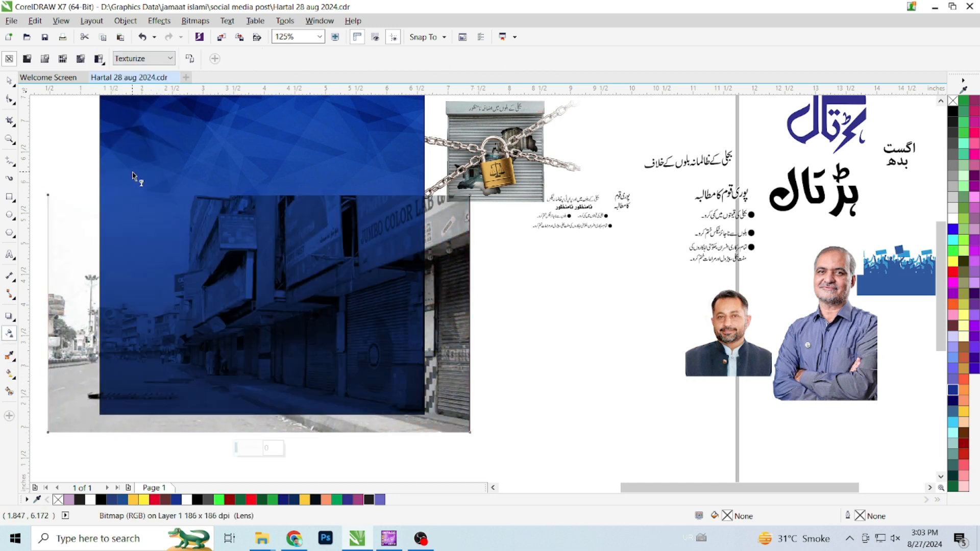
left_click(160, 59)
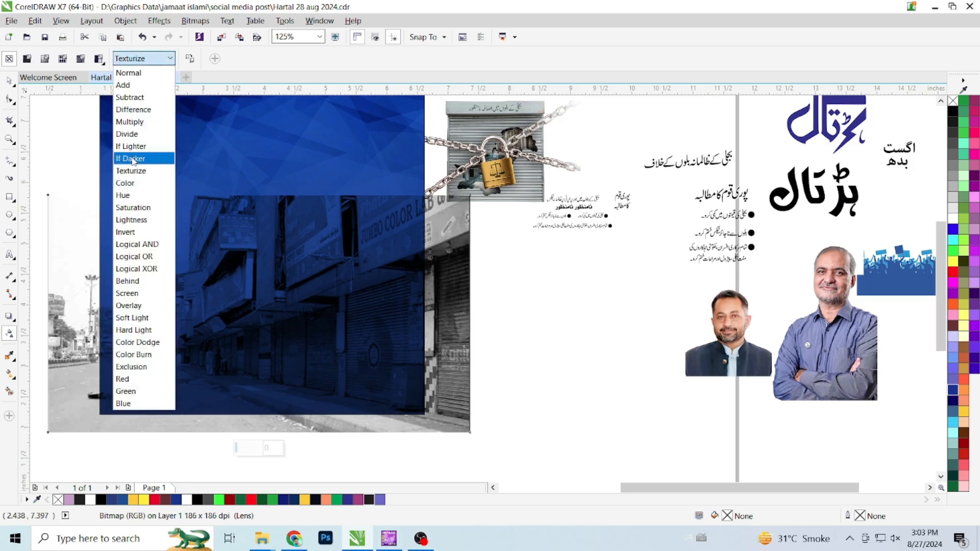
left_click(132, 146)
left_click(159, 61)
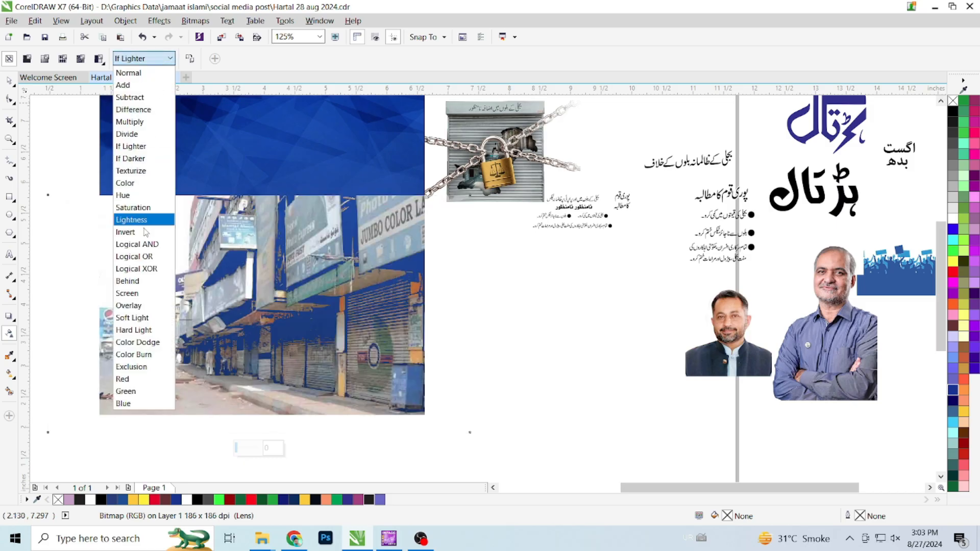
left_click(138, 124)
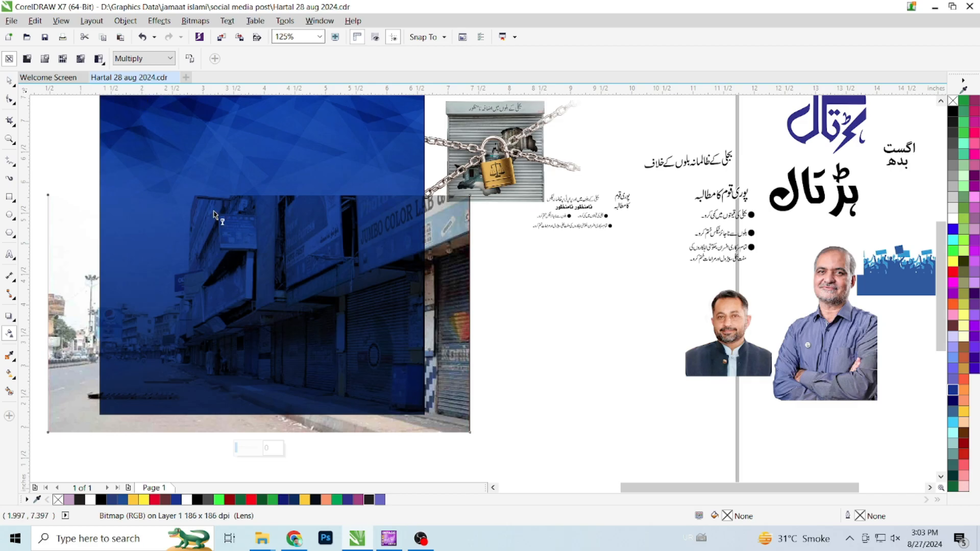
- Enlarge the street photo further over the square and apply a vertical linear transparency that fades out its upper part
scroll(295, 371, "down", 1)
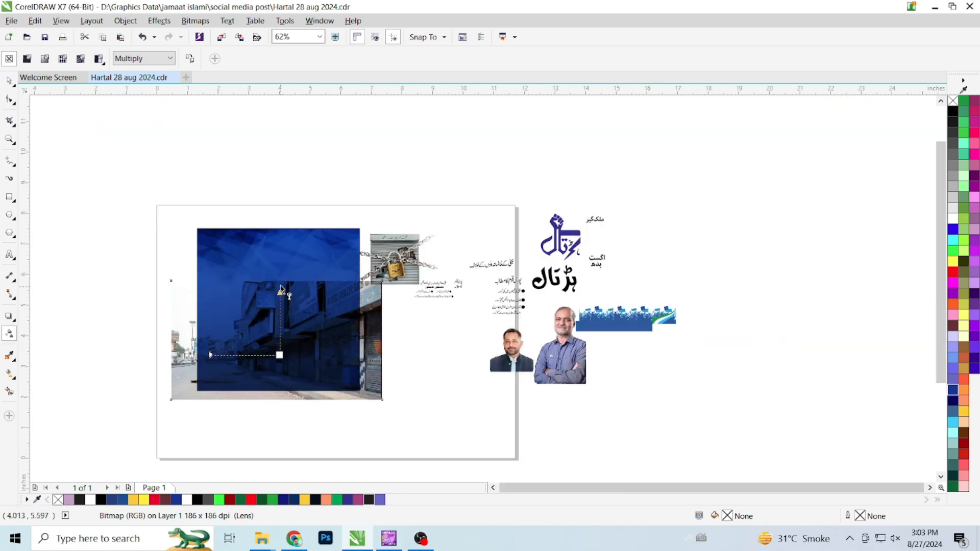
left_click_drag(281, 287, 279, 284)
left_click(10, 82)
left_click_drag(382, 400, 410, 424)
left_click_drag(372, 383, 372, 367)
left_click(9, 333)
left_click_drag(280, 343, 280, 391)
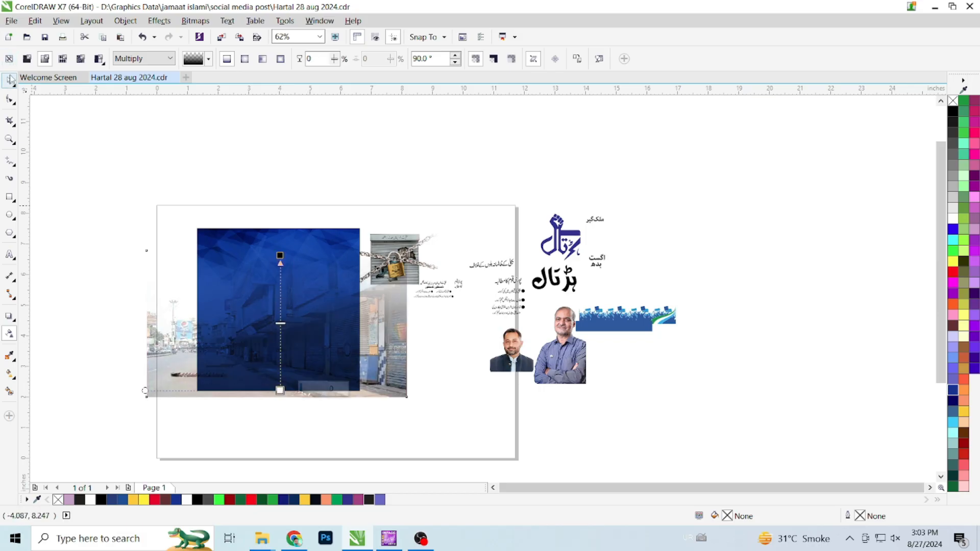
- PowerClip the faded street photo inside the blue square
left_click(11, 80)
right_click(387, 318)
left_click(435, 197)
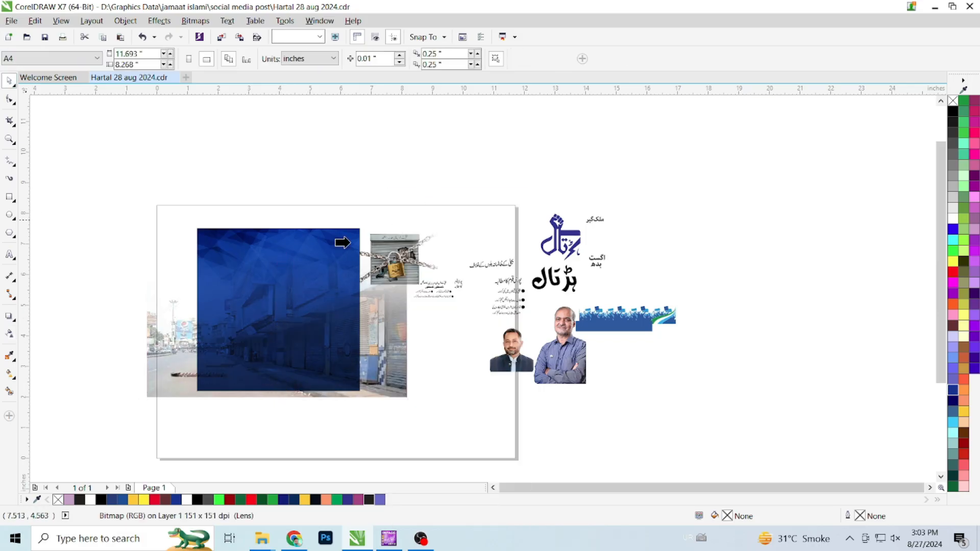
left_click(350, 243)
- Move the padlock picture over the blue square's upper-left area and send the square to the back of the page
left_click(320, 191)
left_click_drag(396, 261, 232, 265)
left_click(324, 324)
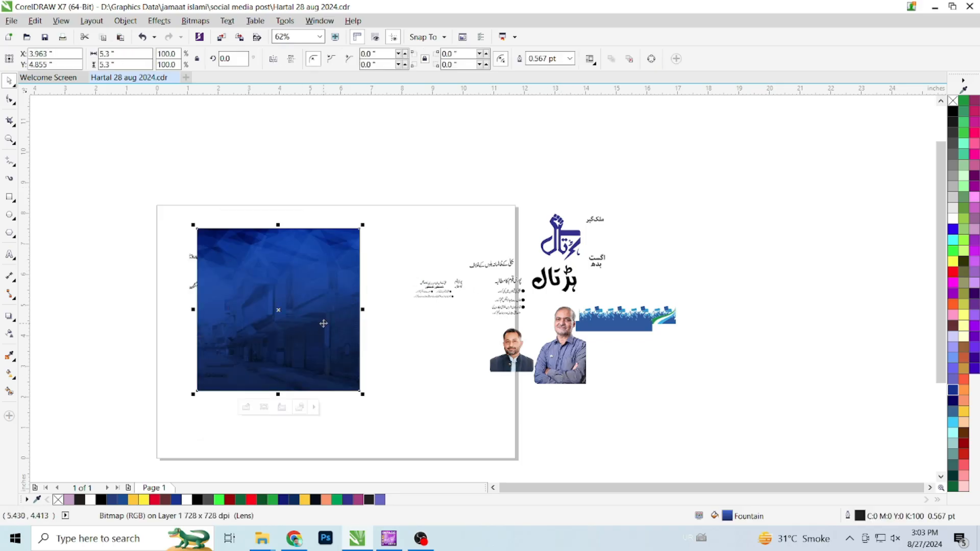
right_click(323, 324)
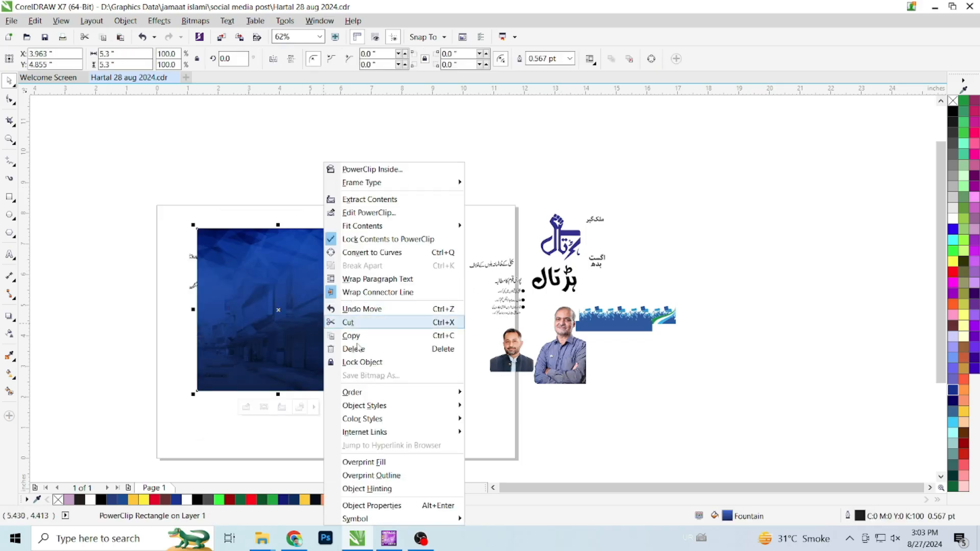
mouse_move(439, 392)
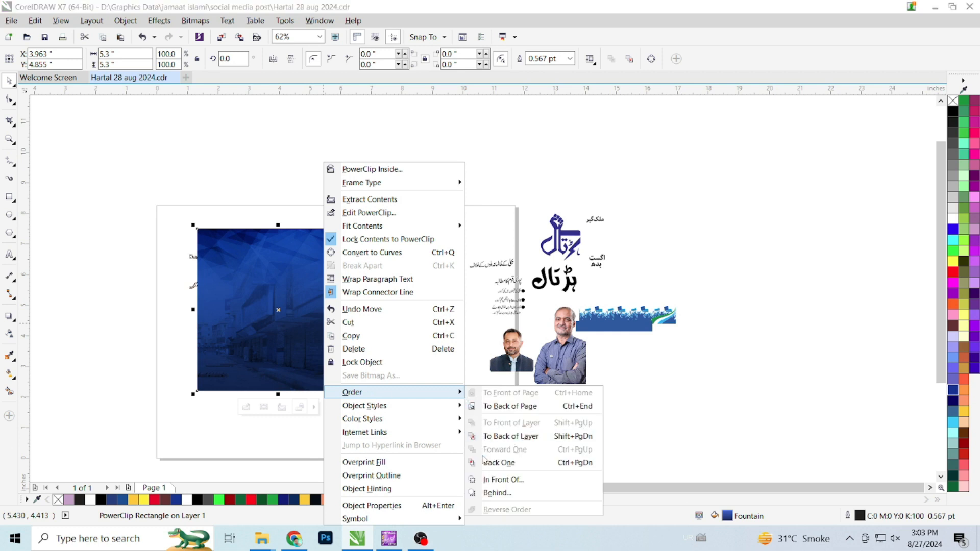
left_click(499, 463)
right_click(317, 264)
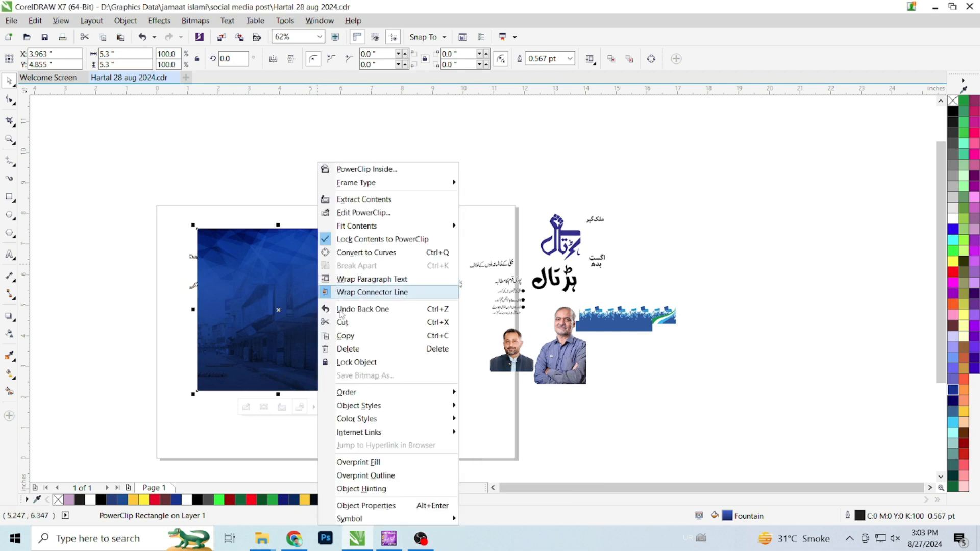
mouse_move(357, 393)
left_click(469, 405)
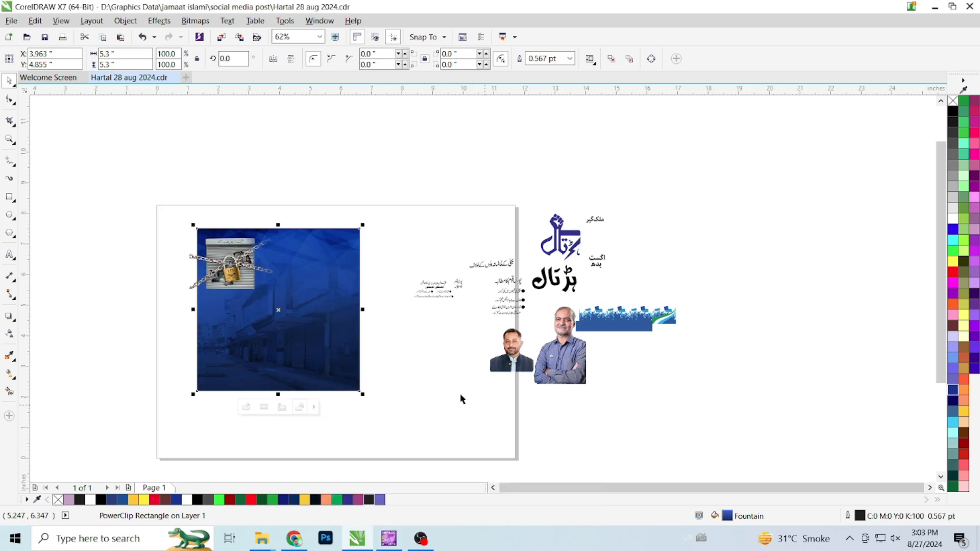
left_click(258, 199)
- Enlarge the padlock picture, position it in the square's upper-left area and PowerClip it inside the square
left_click(231, 269)
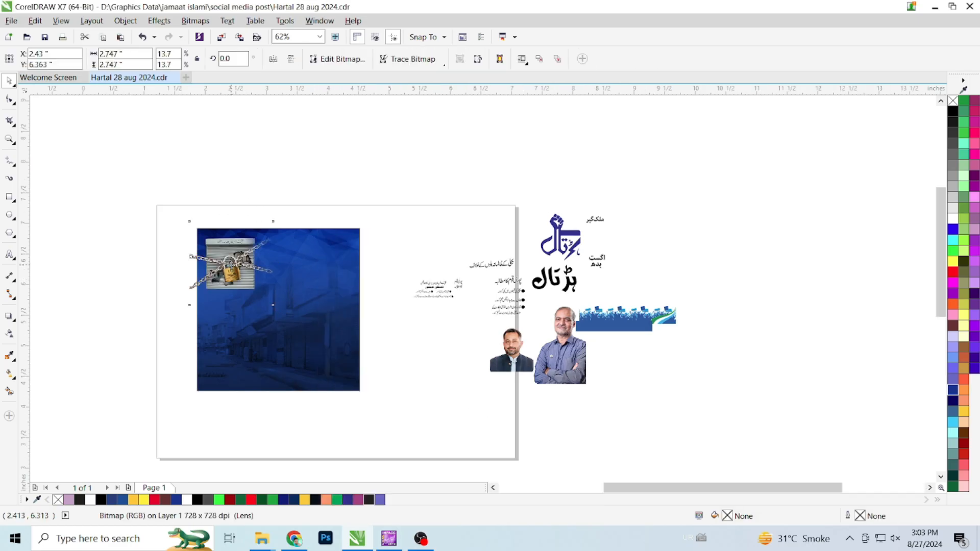
scroll(231, 269, "up", 2)
left_click_drag(318, 349, 338, 369)
left_click_drag(242, 262, 238, 280)
right_click(237, 231)
left_click(250, 197)
left_click(242, 203)
left_click(116, 207)
- Move the portrait of the man with crossed arms to the square's upper right and enlarge it to about 4.01 in wide
left_click_drag(900, 435, 495, 259)
left_click_drag(495, 305, 446, 311)
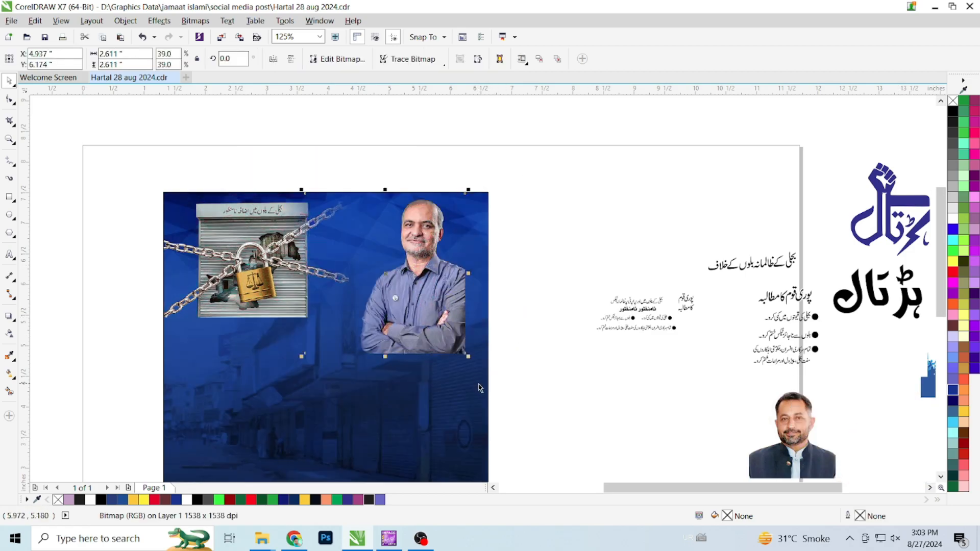
mouse_move(468, 357)
left_mouse_down()
mouse_move(520, 415)
mouse_move(461, 385)
mouse_move(463, 370)
left_mouse_up()
left_click_drag(509, 438, 491, 420)
left_click_drag(450, 367, 453, 380)
- Edit the square's PowerClip contents to enlarge the padlock picture to about 3.59 in wide, and finish editing
right_click(231, 230)
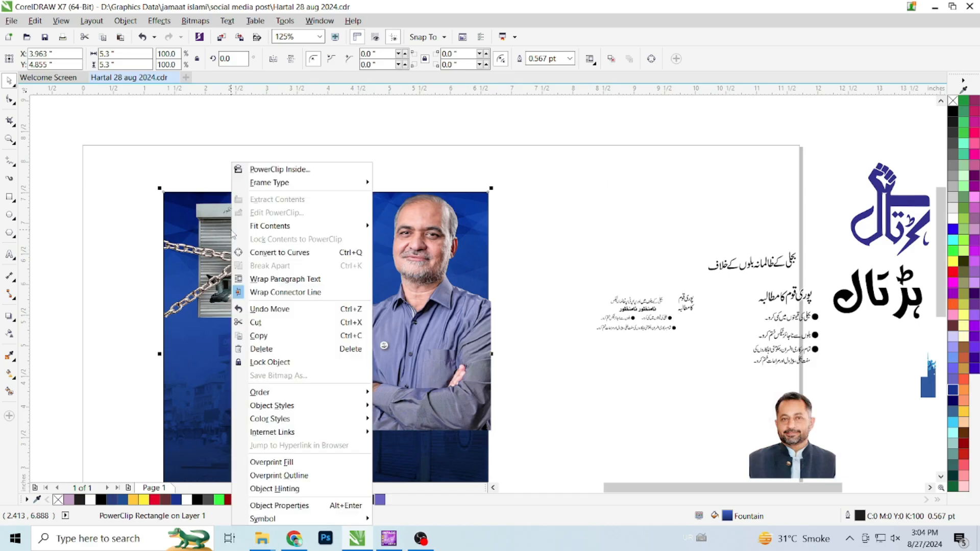
left_click(245, 217)
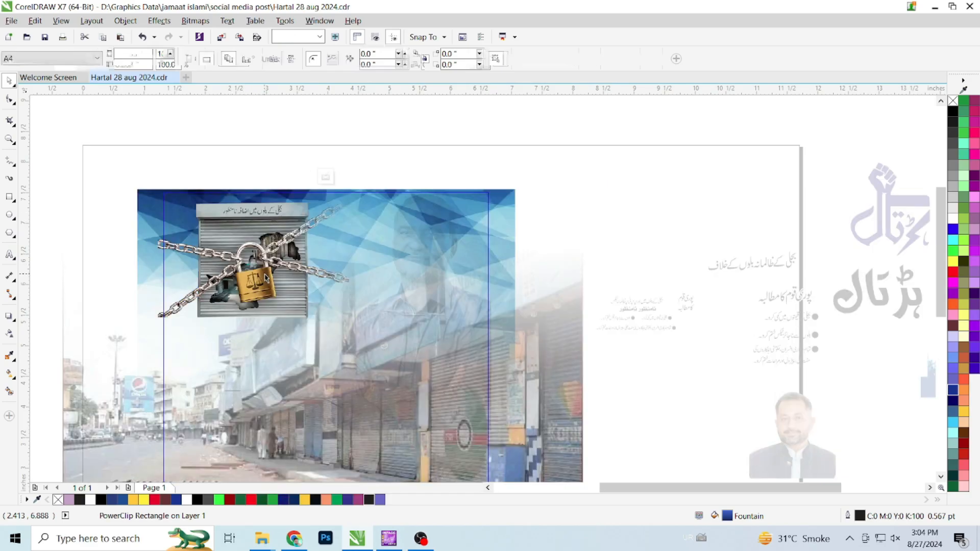
left_click(306, 314)
left_click_drag(374, 392, 382, 400)
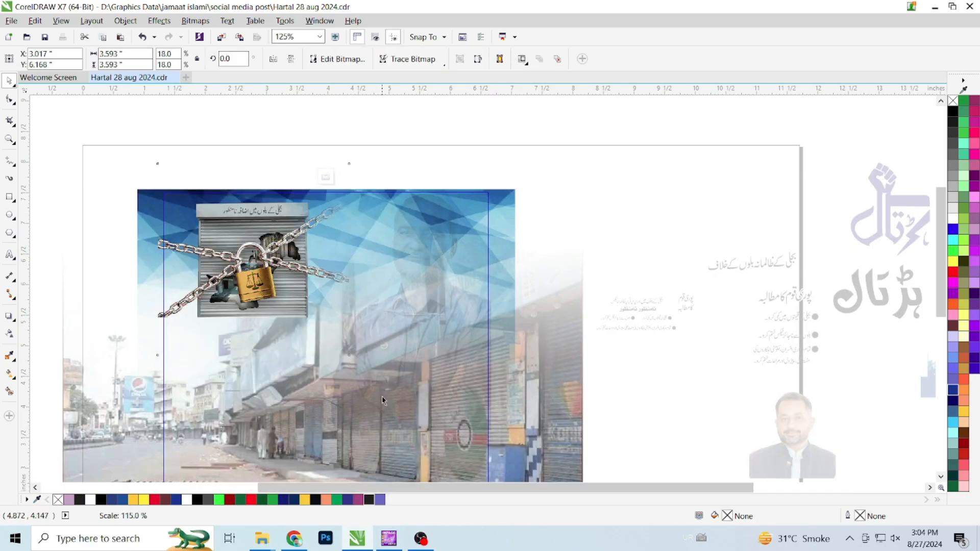
right_click(254, 269)
left_click(280, 253)
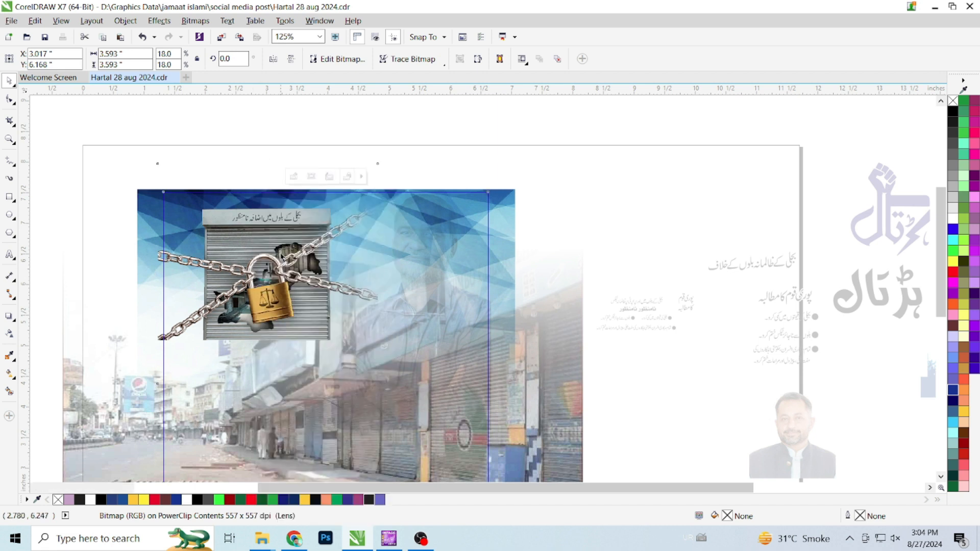
- Resize the crossed-arms portrait to about 3.73 in at the square's upper right and fade out its lower part with a vertical linear transparency
left_click(438, 291)
left_click_drag(436, 354, 436, 339)
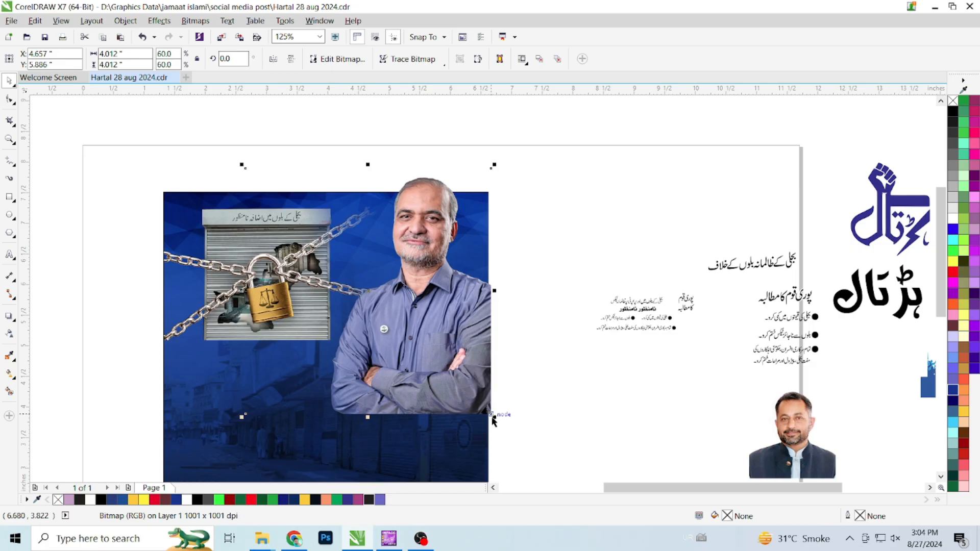
left_click_drag(494, 419, 488, 417)
left_click_drag(445, 306, 409, 397)
left_click(9, 332)
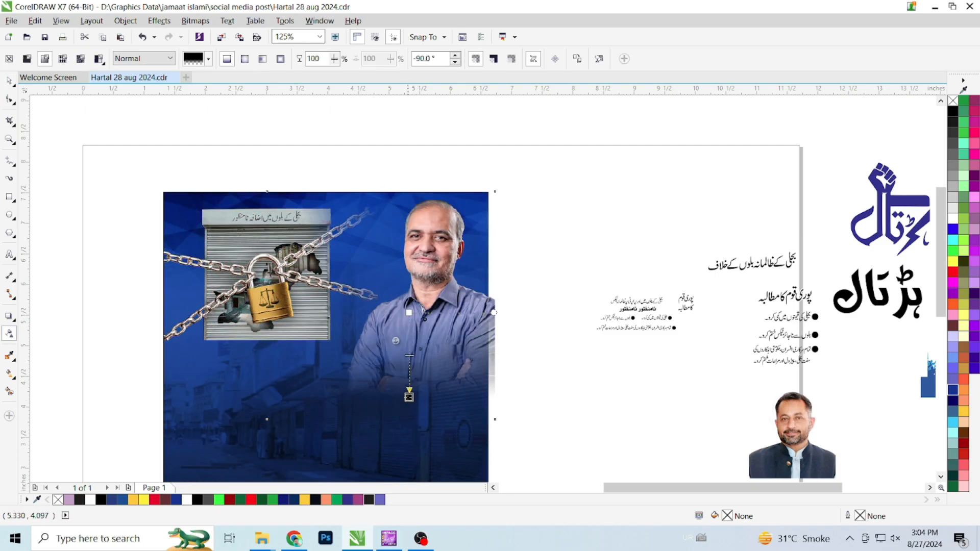
left_click(9, 82)
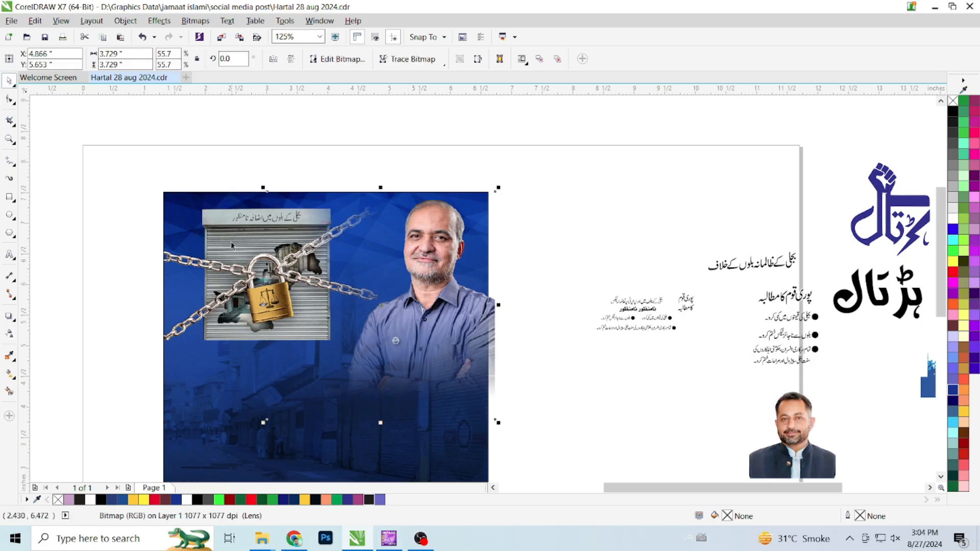
- PowerClip the faded portrait inside the blue square
right_click(439, 281)
left_click(475, 194)
left_click(204, 407)
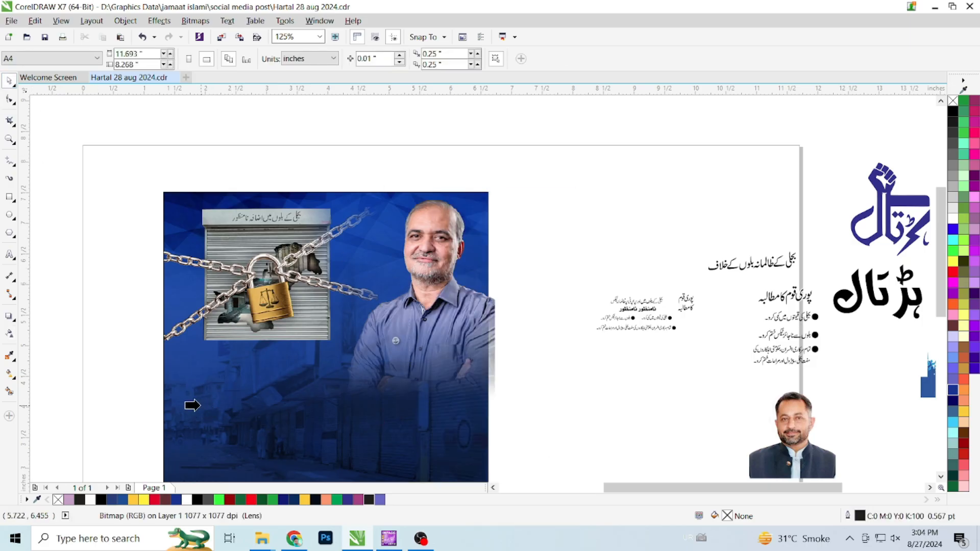
- Edit the square's PowerClip contents to enlarge the padlock picture to about 3.84 in and shift it slightly down, and finish editing
right_click(280, 255)
left_click(306, 215)
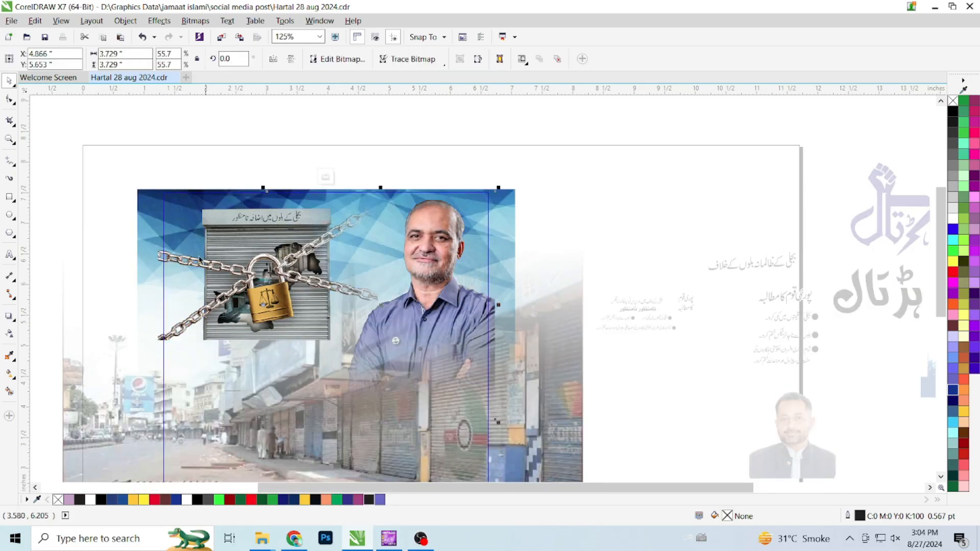
left_click_drag(387, 391, 402, 406)
left_click(285, 314)
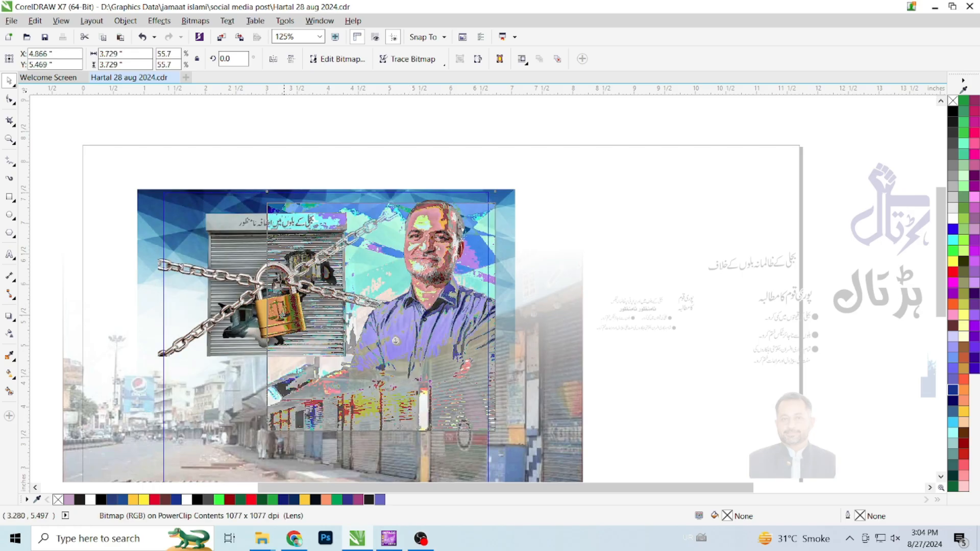
key("ctrl+z")
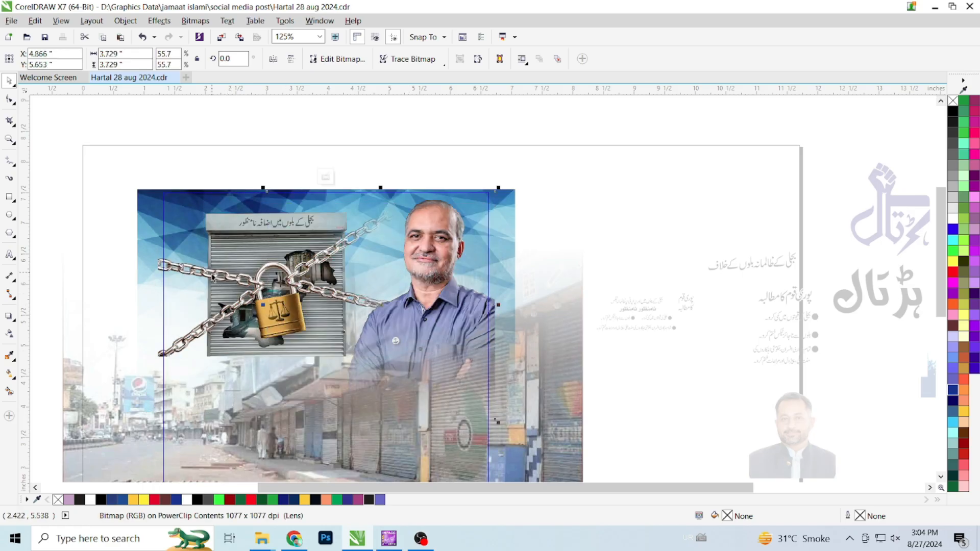
left_click_drag(261, 290, 260, 297)
left_click_drag(399, 416, 394, 410)
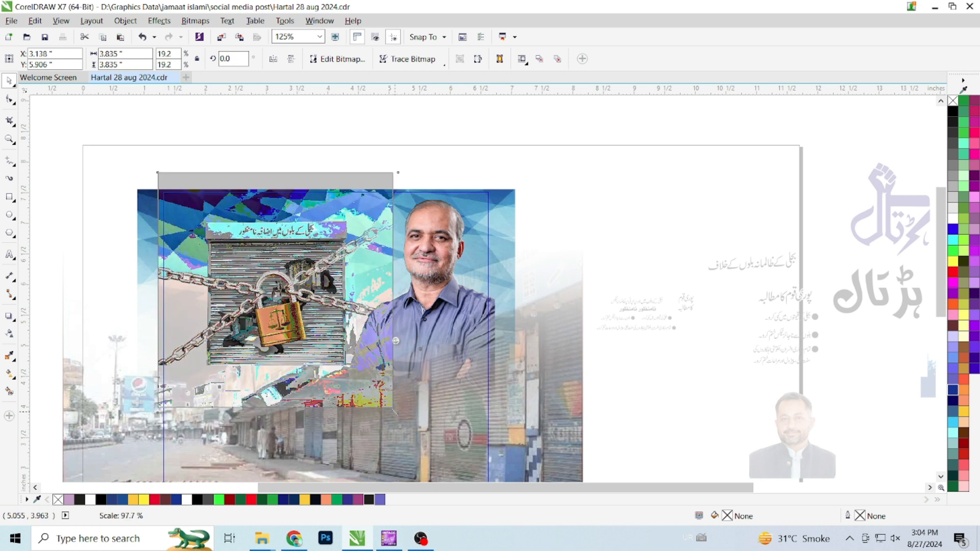
right_click(277, 291)
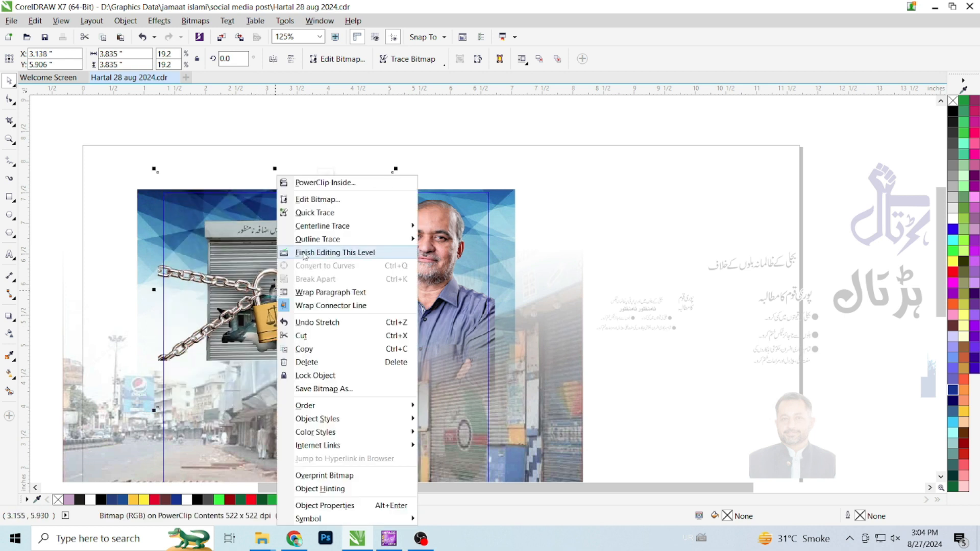
left_click(332, 252)
- Move the blue fist logo next to the square and place the "ملک گیر" text over the logo's horizontal bar
scroll(261, 139, "down", 1)
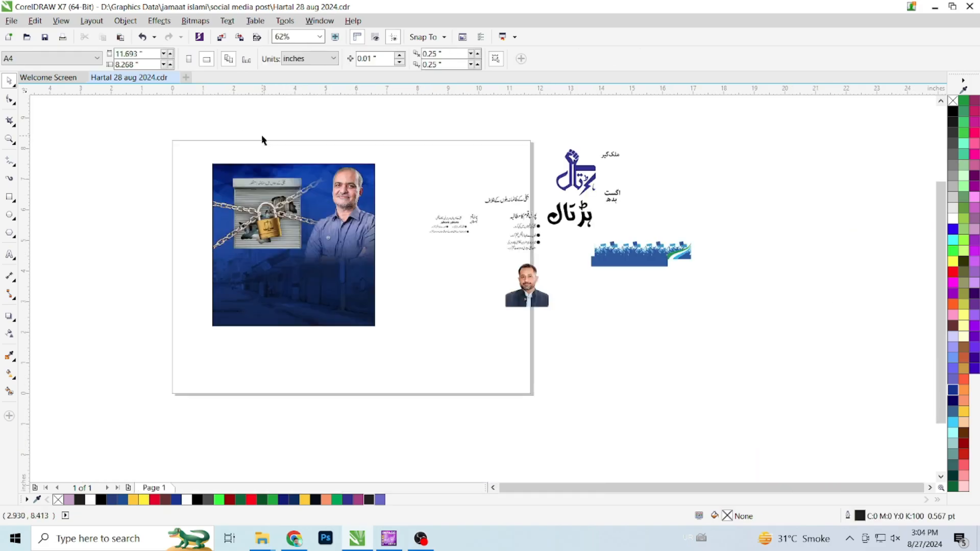
scroll(276, 124, "up", 1)
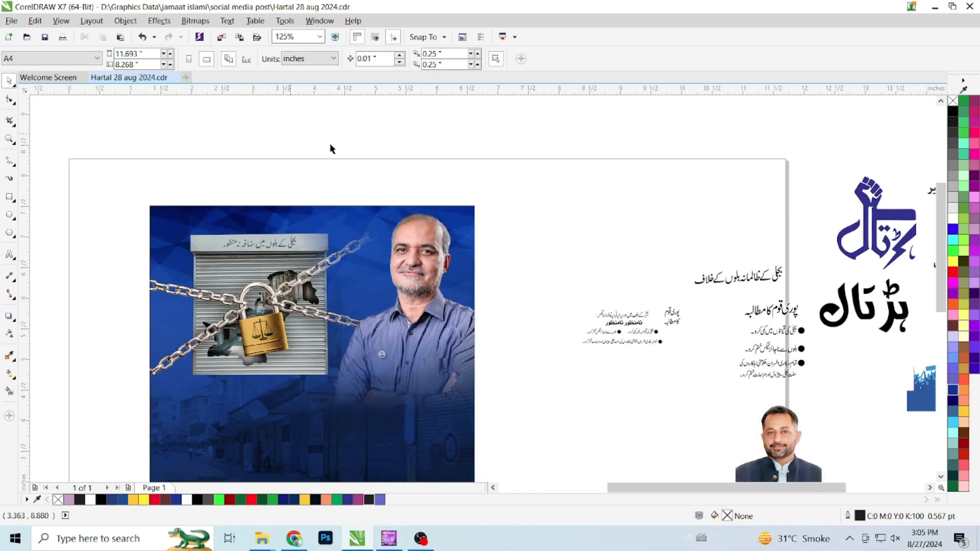
left_click(887, 225)
left_click_drag(887, 220, 554, 214)
left_click_drag(934, 198, 666, 207)
scroll(635, 196, "up", 2)
left_click_drag(668, 274, 145, 271)
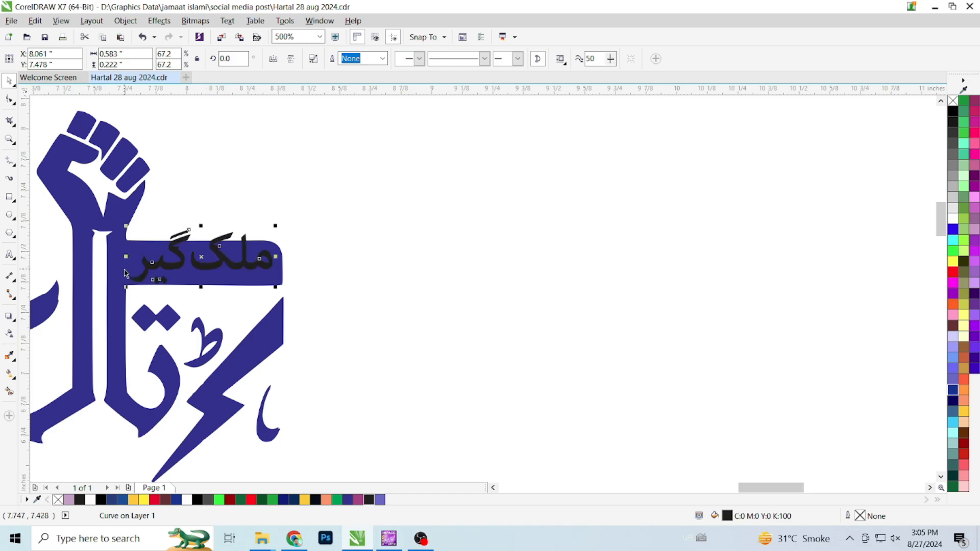
- Enlarge the "ملک گیر" text to 0.76 in wide and move it clear above the logo's horizontal bar
scroll(125, 273, "up", 1)
left_click_drag(421, 303, 444, 320)
left_click_drag(313, 285, 347, 269)
scroll(347, 269, "down", 2)
left_click(300, 255)
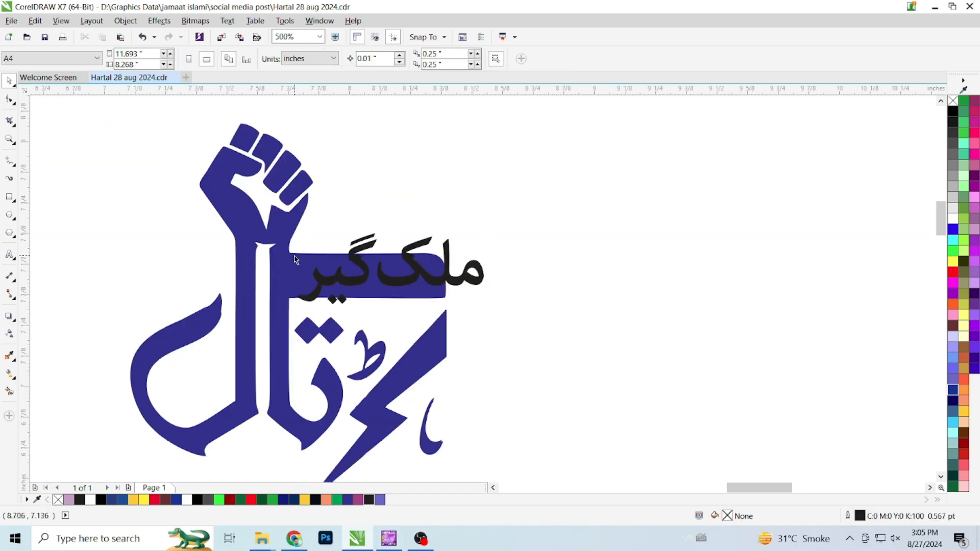
scroll(296, 258, "up", 2)
left_click_drag(508, 285, 738, 196)
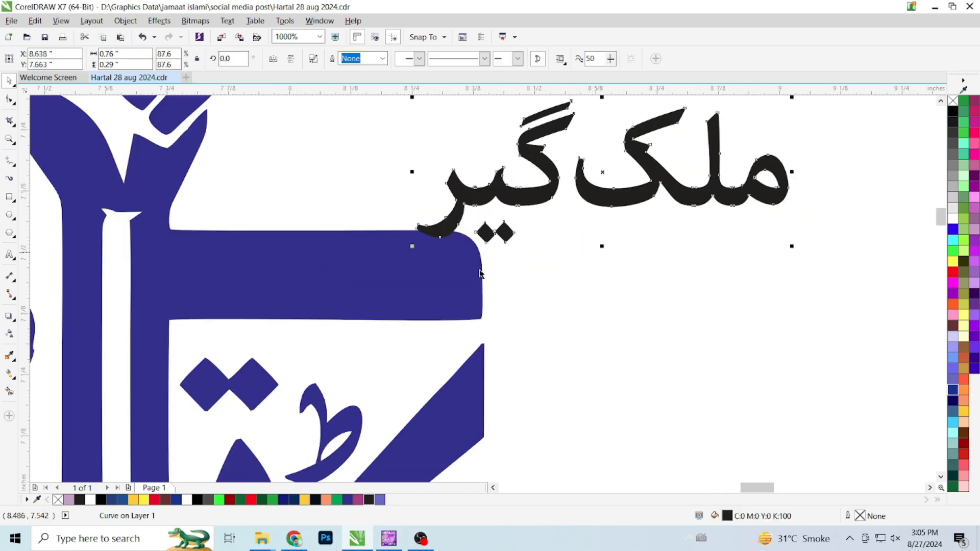
- Remove the horizontal bar from the fist logo by deleting its nodes and converting the remaining edge to a straight line
left_click(9, 98)
left_click_drag(521, 205, 373, 322)
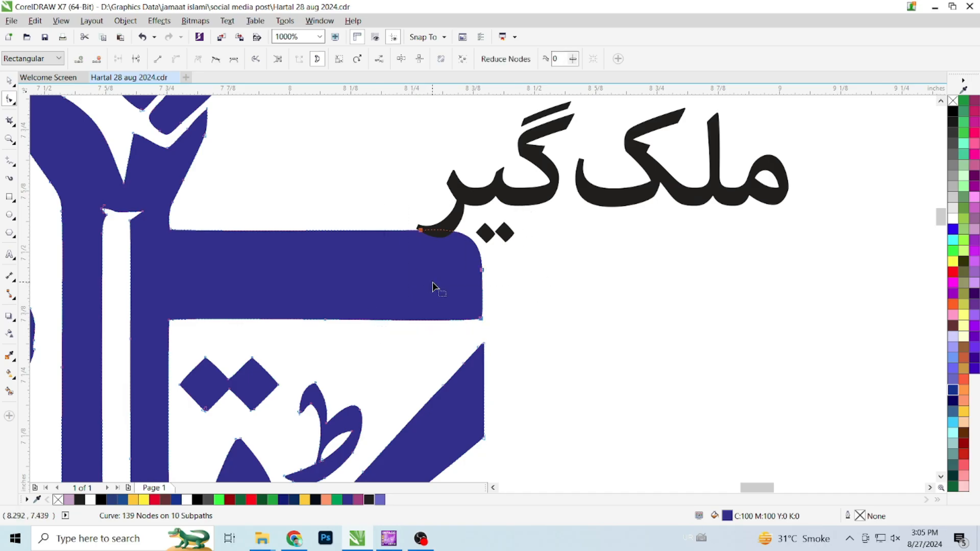
key("Delete")
right_click(409, 274)
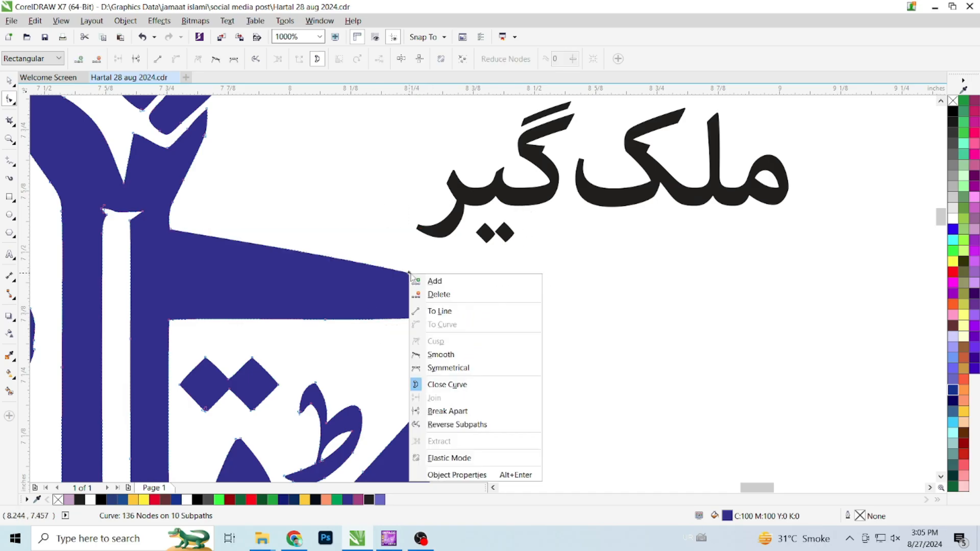
left_click(439, 311)
key("Delete")
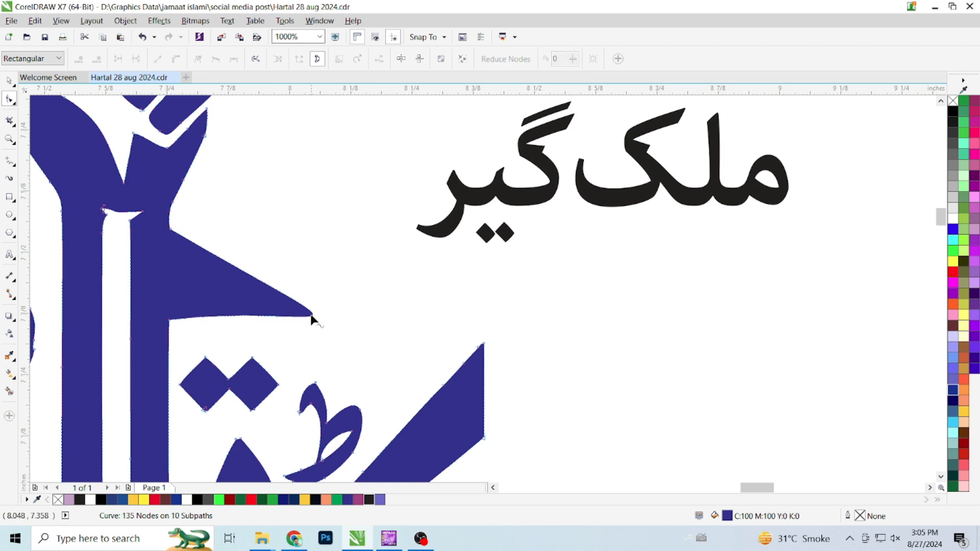
right_click(310, 318)
left_click(334, 347)
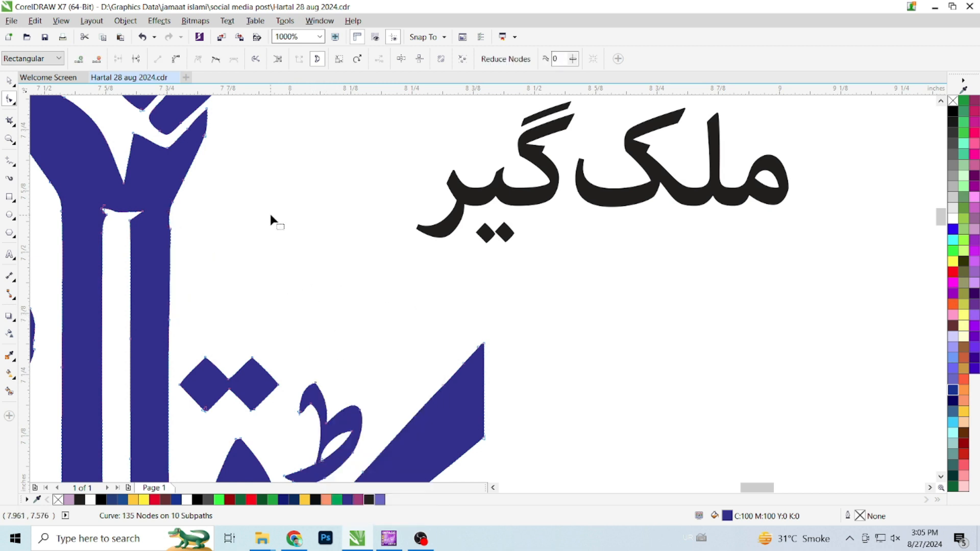
- Place the "ملک گیر" text beside the fist, in the space of the logo's removed bar
left_click(400, 217)
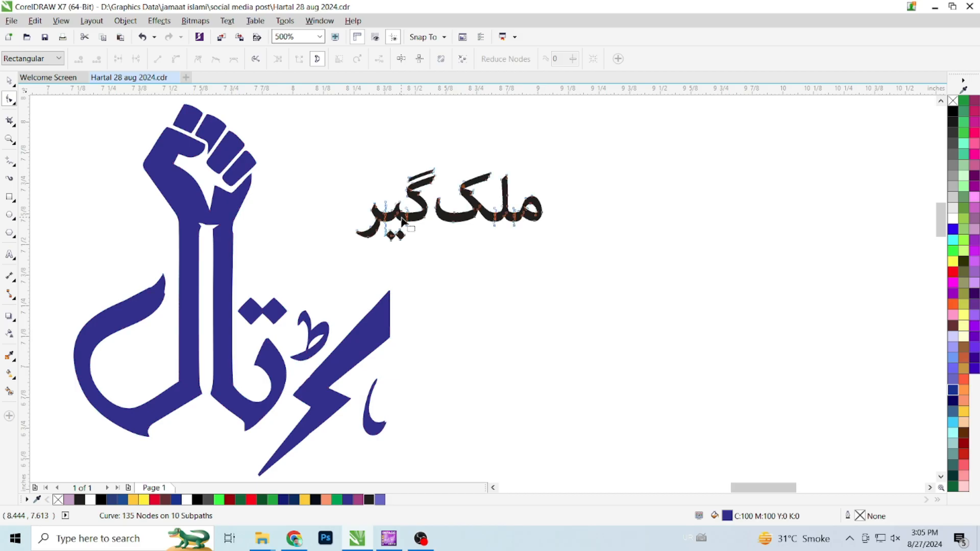
left_click(10, 81)
left_click_drag(445, 217, 328, 239)
scroll(359, 250, "down", 4)
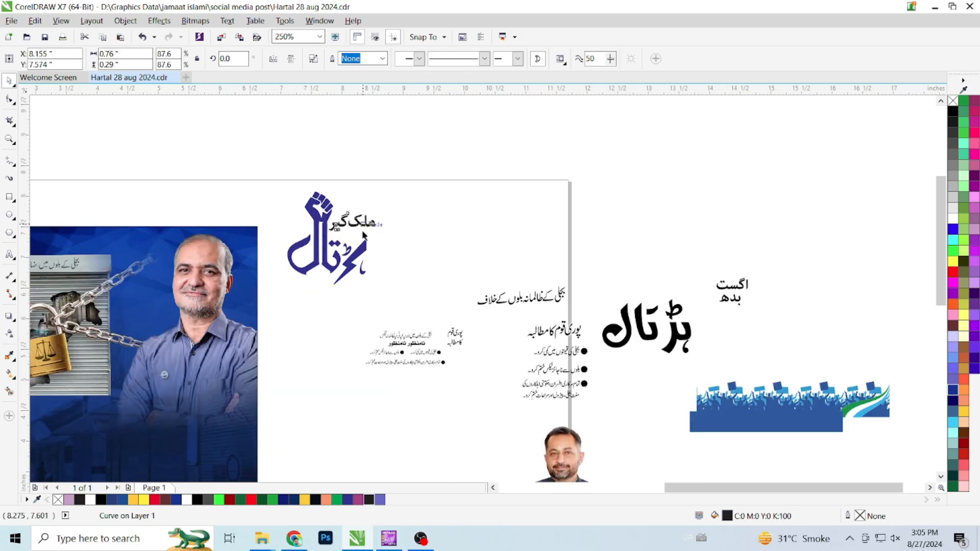
- Move the fist logo and "ملک گیر" text to the square's lower right, enlarge them to 1.49 in wide and fill them yellow
scroll(359, 250, "down", 2)
left_click_drag(374, 237, 258, 315)
scroll(258, 315, "up", 2)
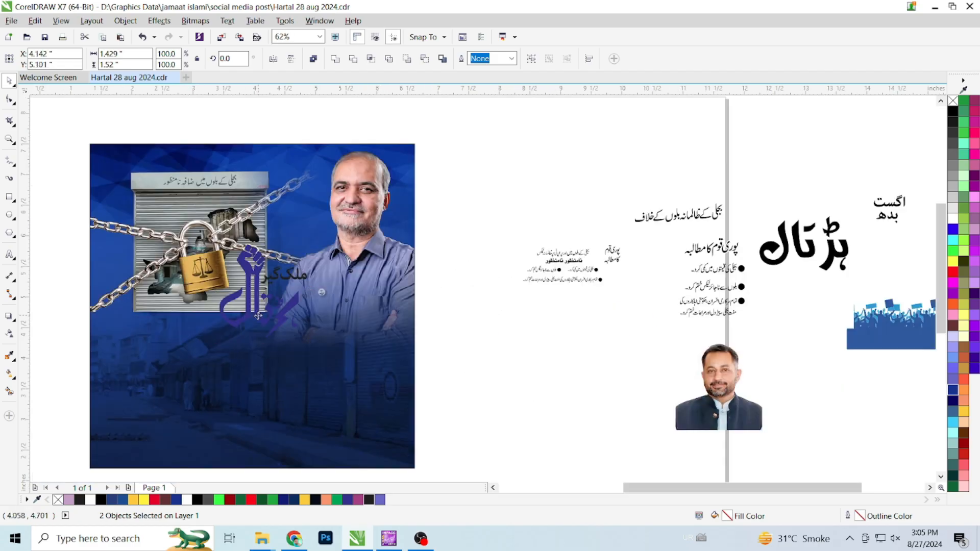
left_click_drag(312, 344, 311, 343)
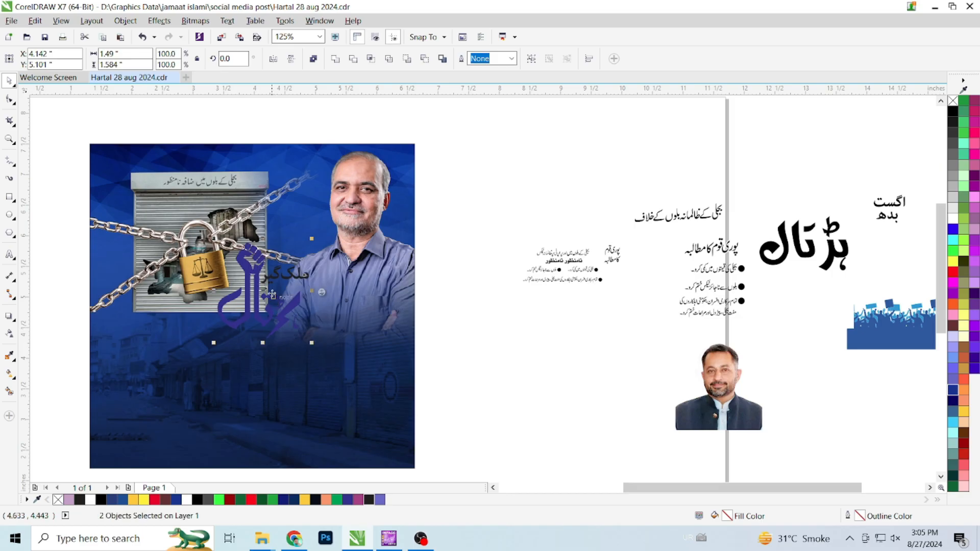
left_click_drag(263, 289, 344, 360)
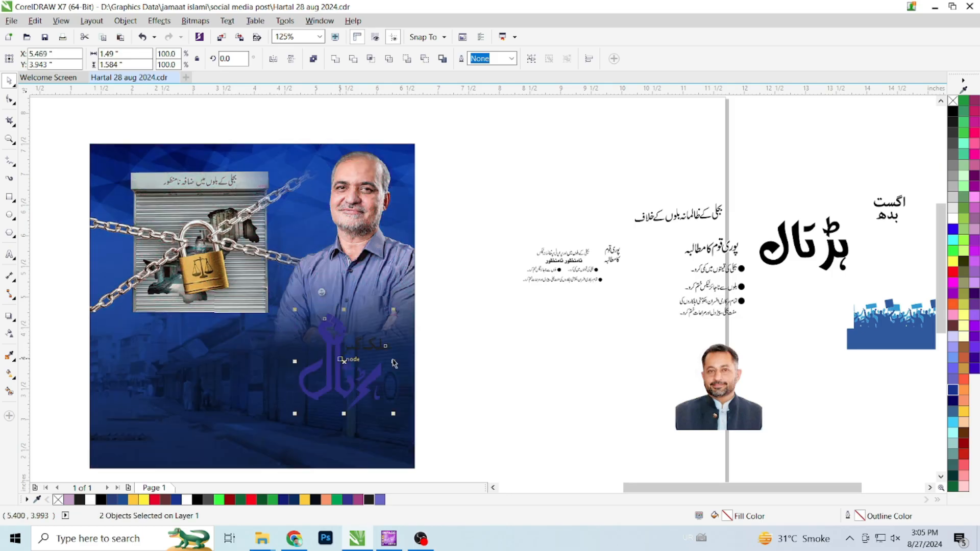
left_click(952, 263)
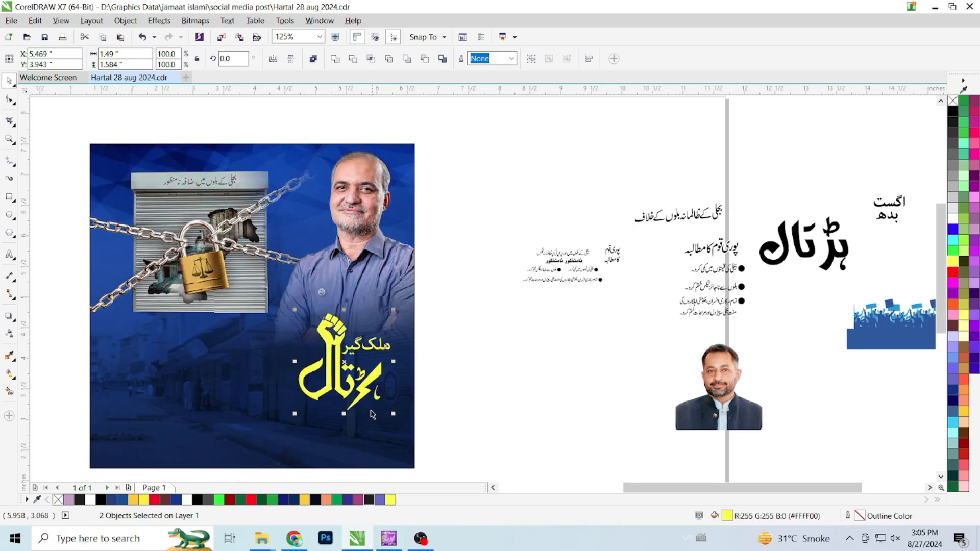
- Apply a vertical fountain fill to the fist logo, running from yellow at its base to Deep Yellow (#FFCC00) at the fist
scroll(365, 396, "up", 2)
key("Escape")
left_click(404, 342)
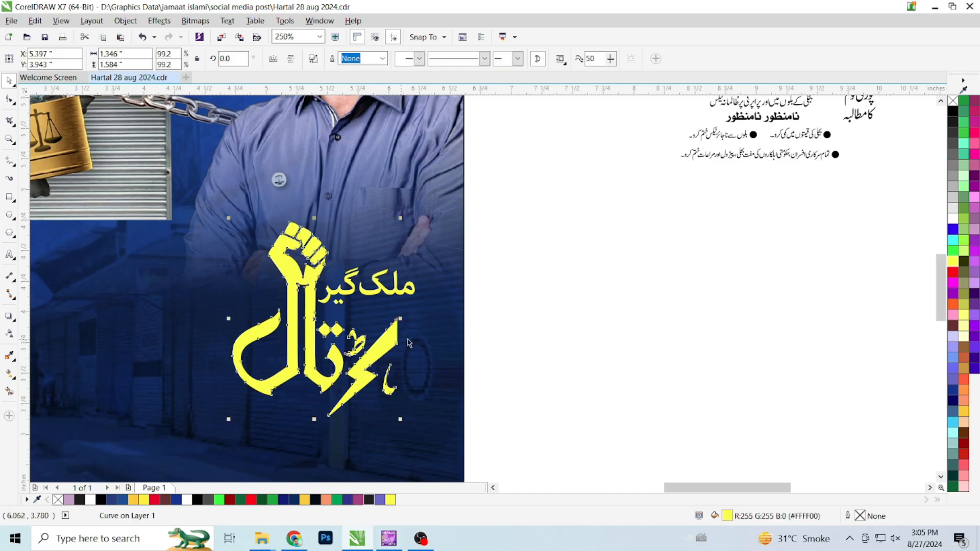
left_click(9, 374)
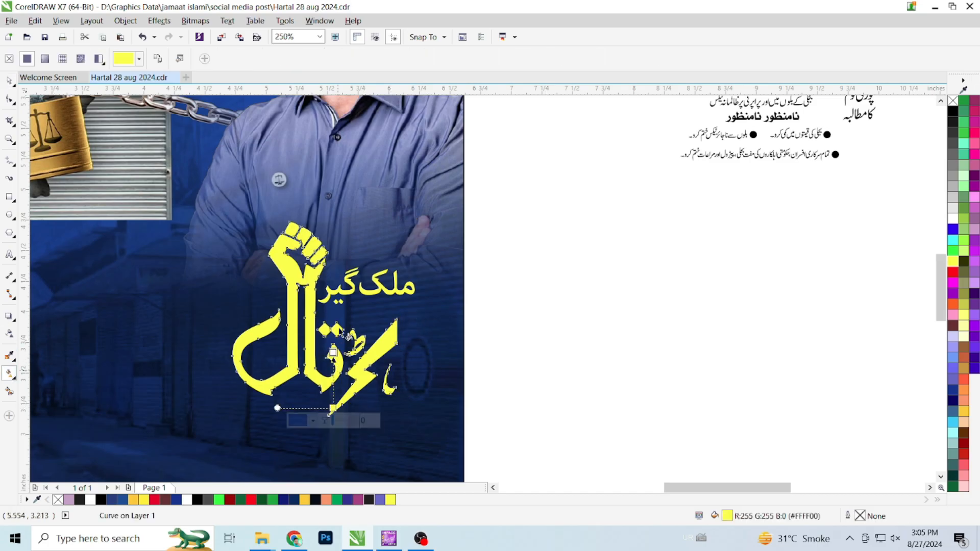
left_click_drag(333, 409, 337, 243)
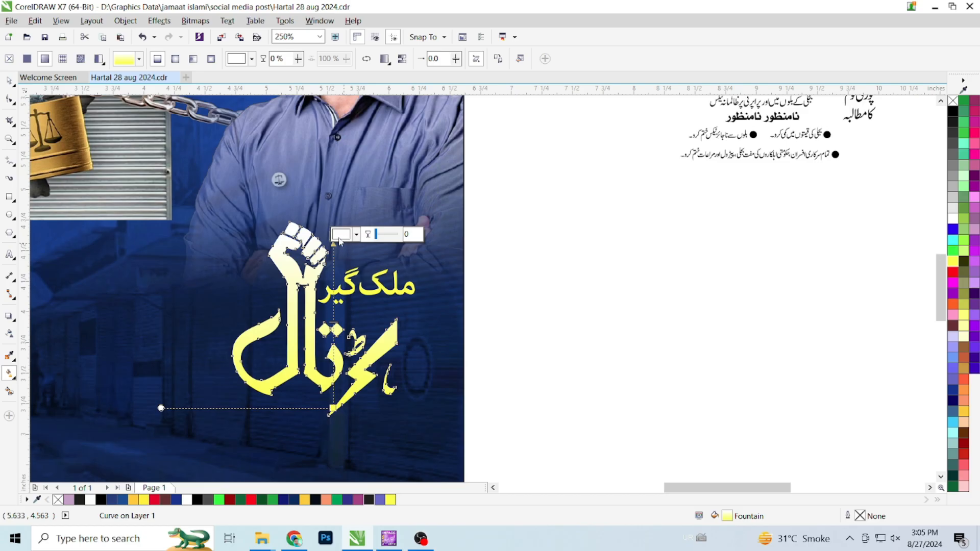
left_click(965, 414)
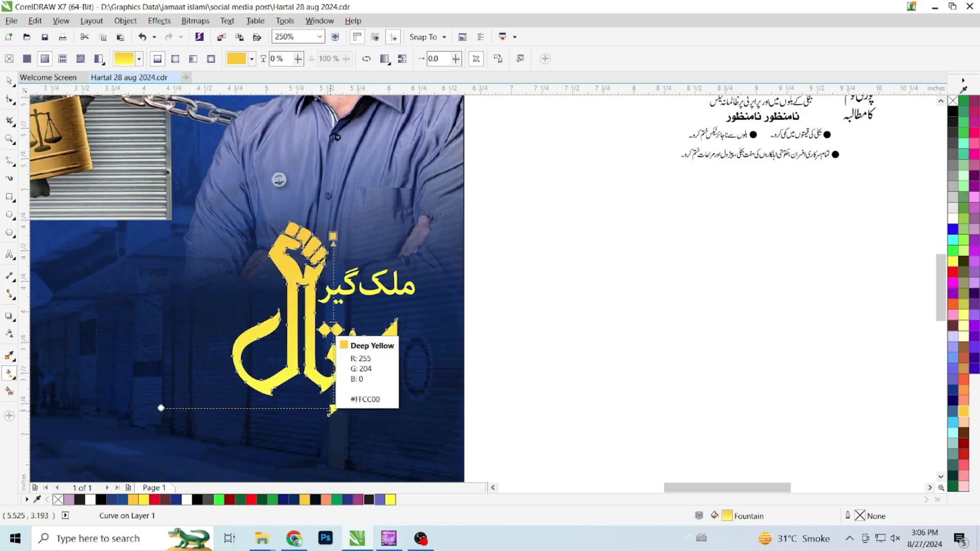
- Swap the ends of the fist logo's gradient so yellow is at the fist and deep yellow at the base
left_click(332, 410)
left_click_drag(331, 235, 334, 456)
left_click_drag(332, 407, 321, 230)
left_click_drag(334, 455, 331, 400)
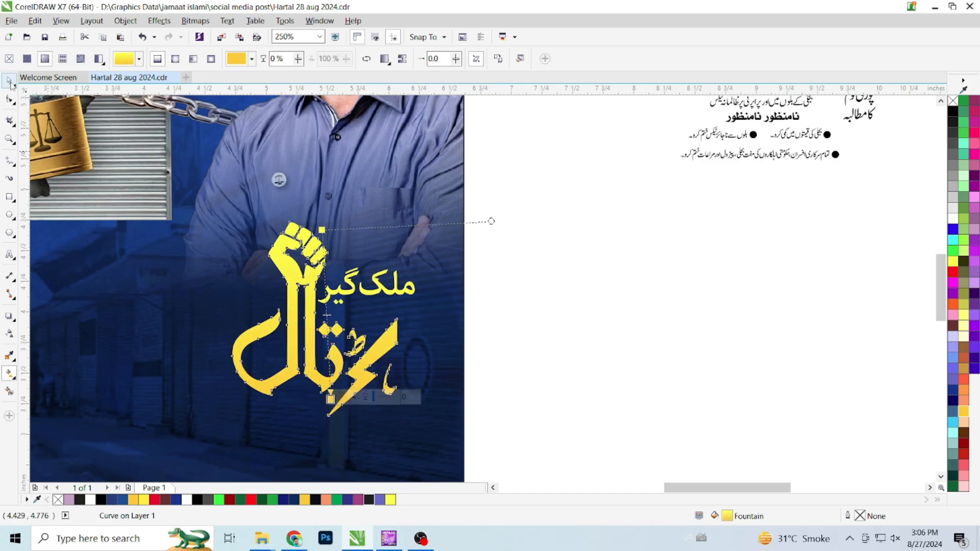
left_click(9, 59)
left_click(486, 346)
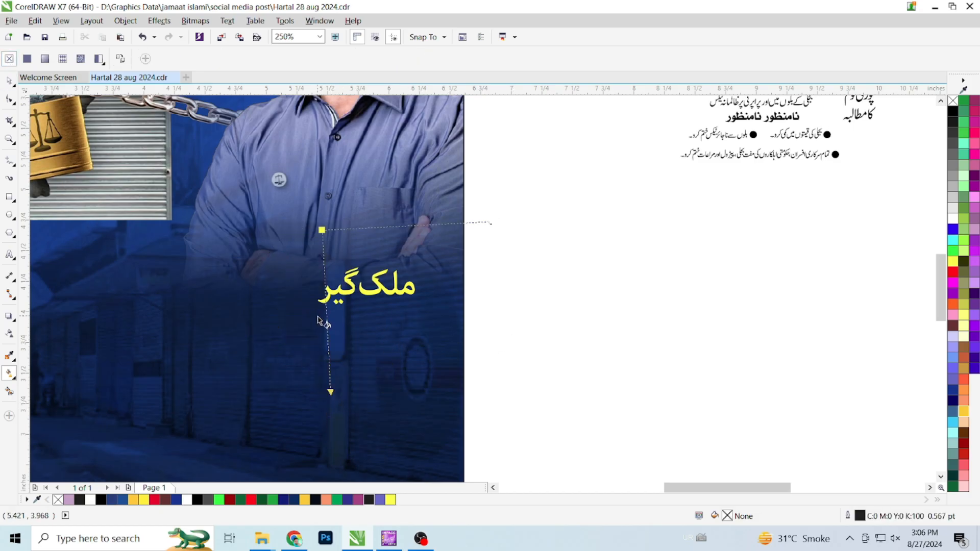
key("ctrl+z")
left_click(12, 81)
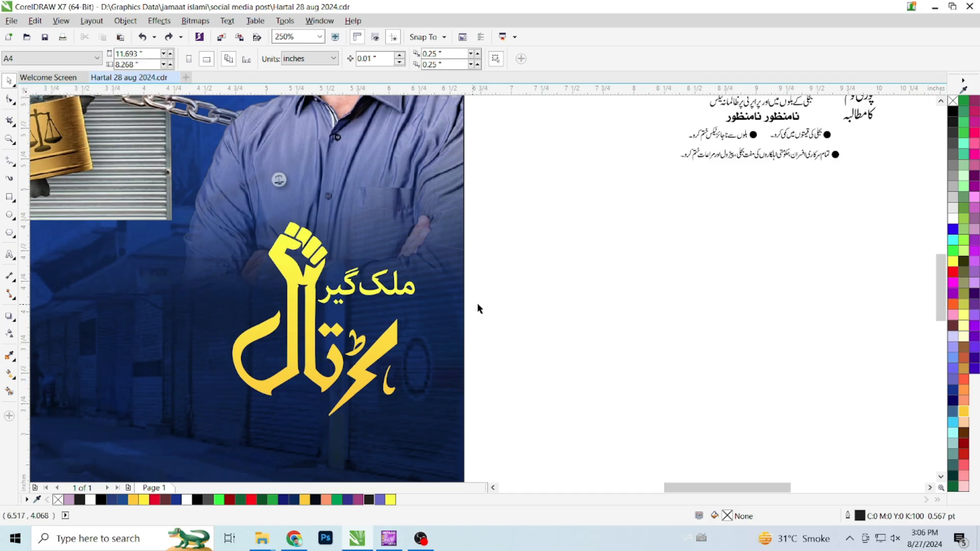
- Copy the fist logo's yellow gradient fill onto the "ملک گیر" text
left_click(375, 345)
left_click_drag(374, 344, 377, 293)
left_click(411, 330)
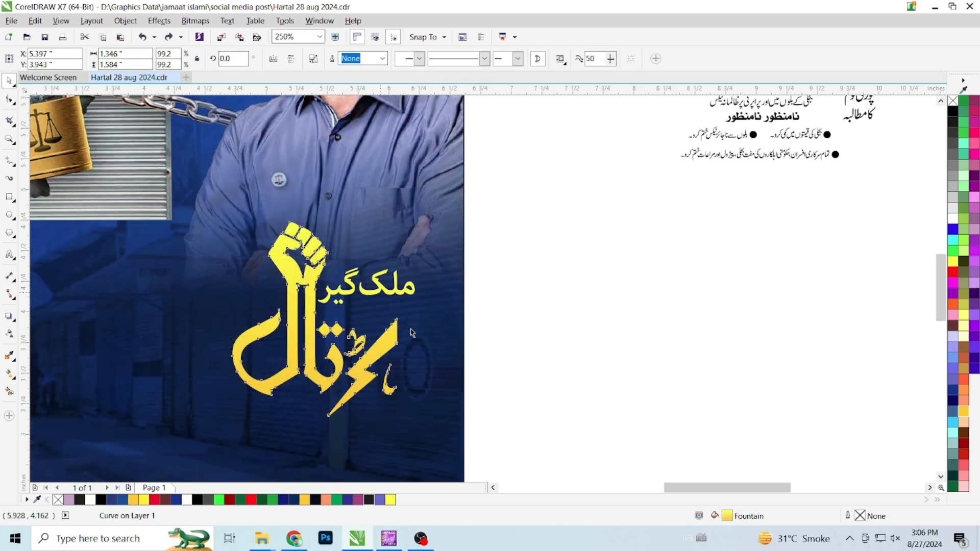
left_click(560, 322)
- Move the fist logo and "ملک گیر" text together upward over the portrait's chest
scroll(434, 273, "down", 2)
left_click_drag(465, 231, 283, 352)
left_click_drag(374, 318, 372, 271)
left_click(465, 158)
scroll(464, 157, "up", 2)
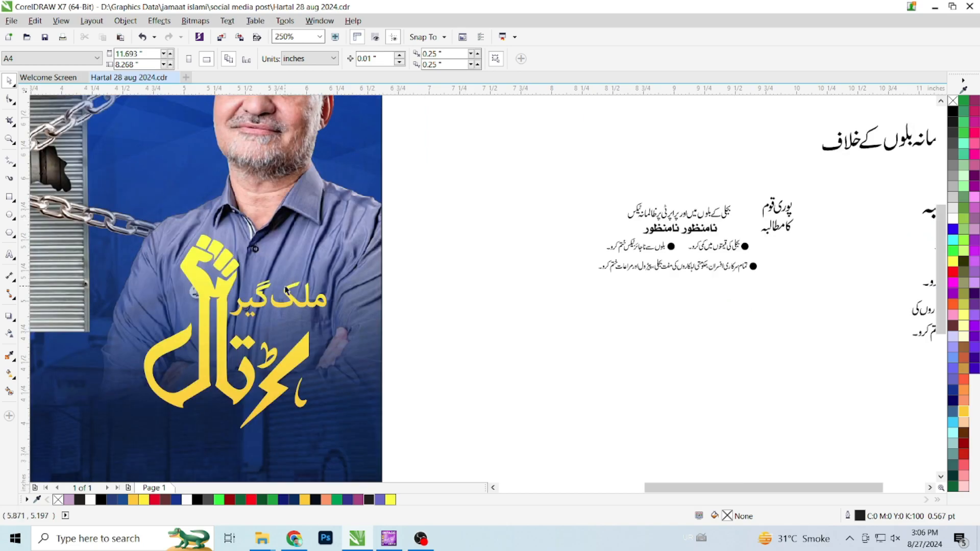
- Place the words "اگست" and "بدھ" side by side below the fist logo, leaving a gap between them, and fill them white
scroll(285, 290, "down", 2)
left_click_drag(787, 225, 358, 349)
scroll(183, 370, "up", 1)
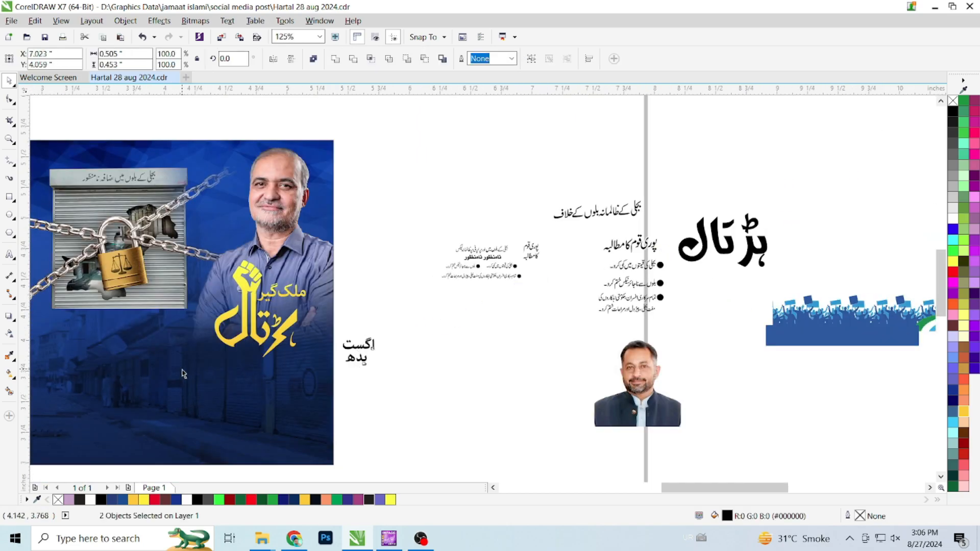
left_click(623, 250)
left_click_drag(537, 324, 323, 362)
left_click_drag(529, 346, 373, 361)
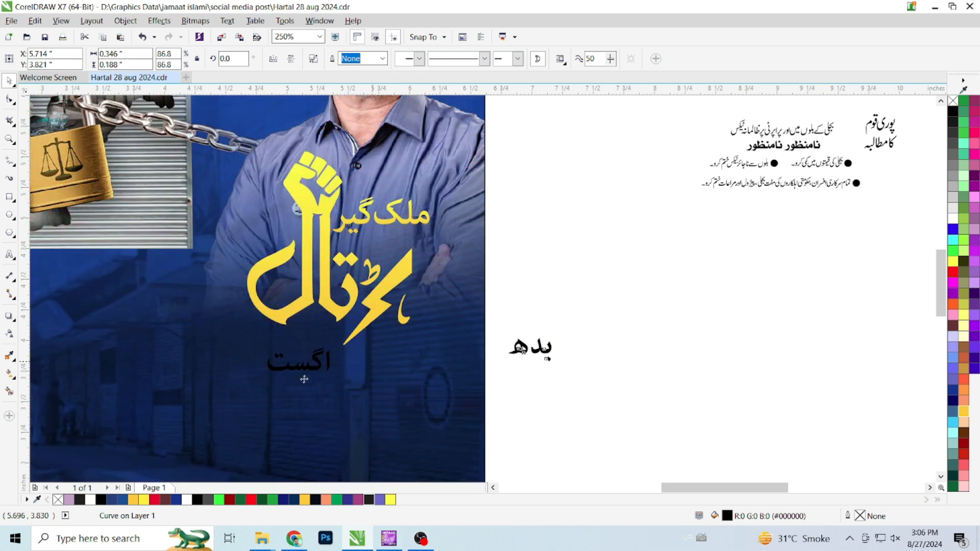
left_click(312, 372, "shift")
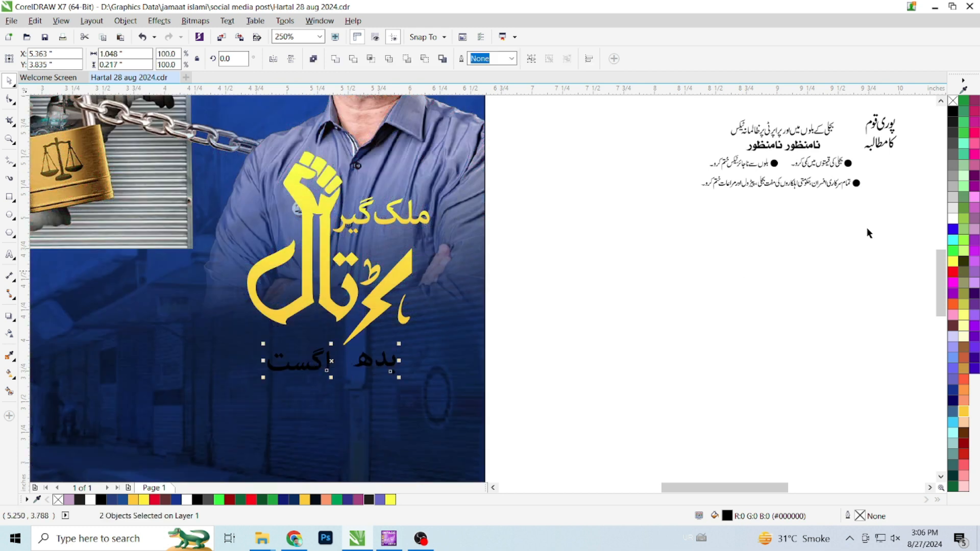
left_click(580, 351)
- Draw a red rectangle 0.144 by 0.204 in between "اگست" and "بدھ", without outline and with 0.02 in rounded corners
scroll(318, 384, "up", 1)
left_click(9, 197)
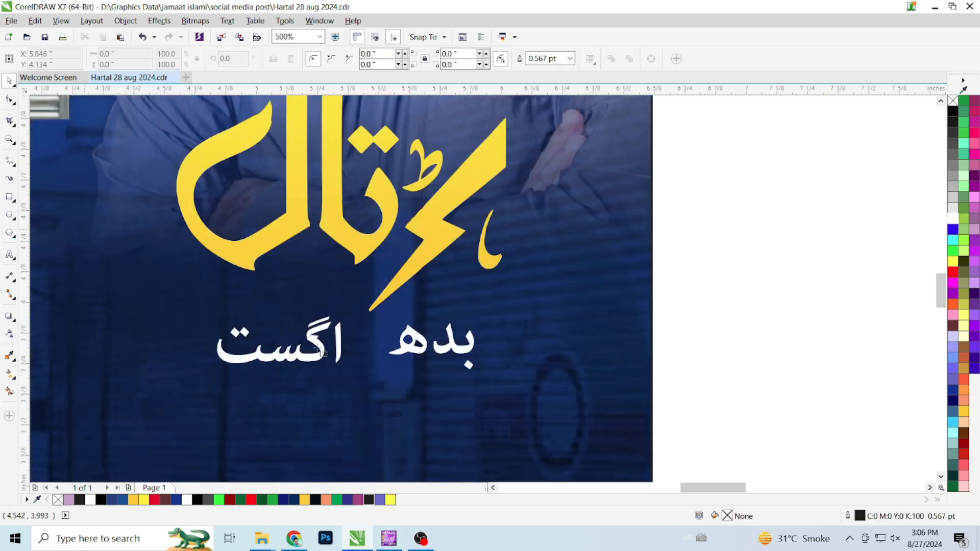
mouse_move(351, 321)
left_mouse_down()
mouse_move(387, 393)
mouse_move(387, 371)
left_mouse_up()
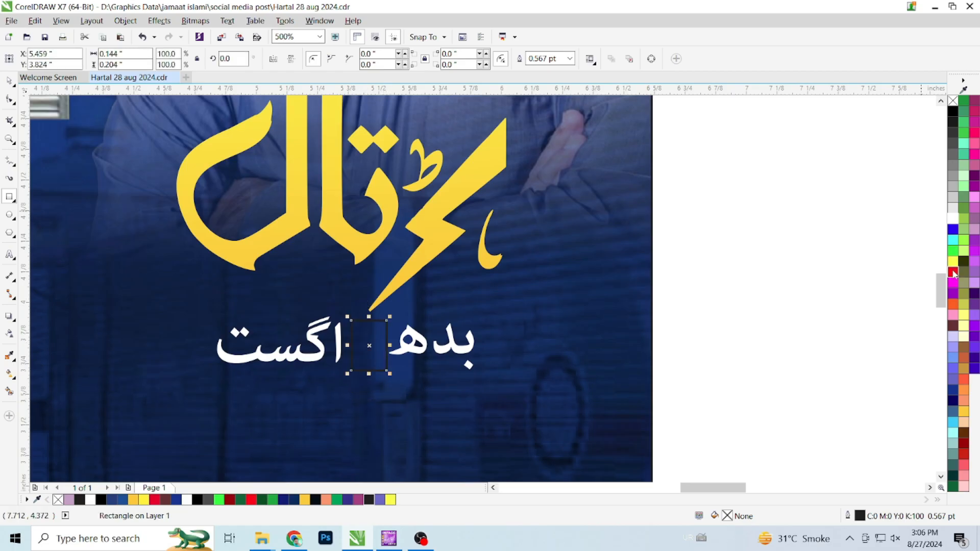
left_click_drag(954, 274, 365, 332)
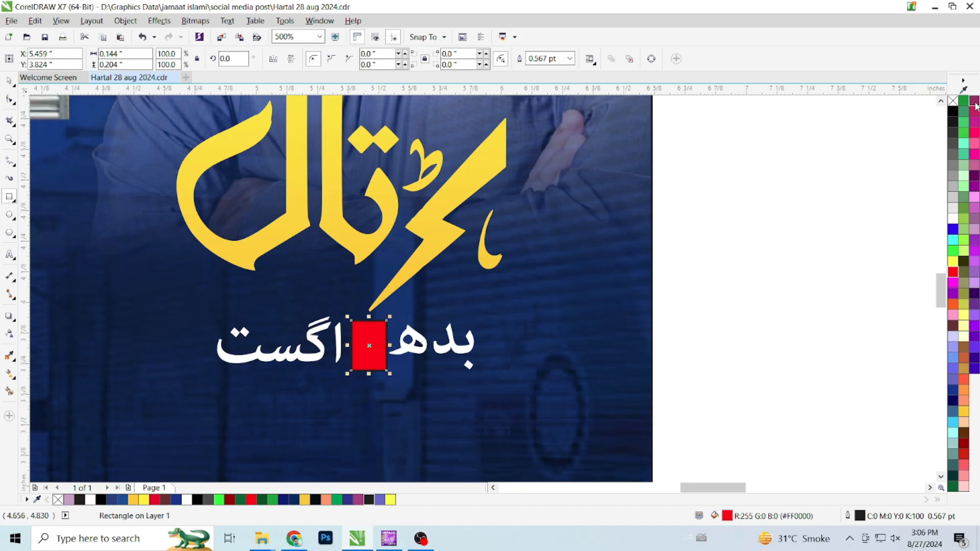
right_click(955, 102)
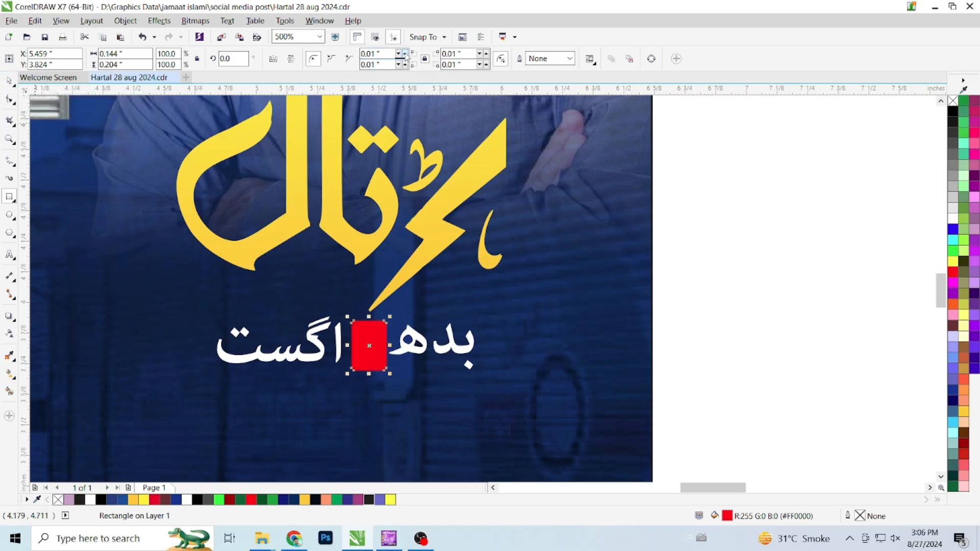
left_click(405, 54)
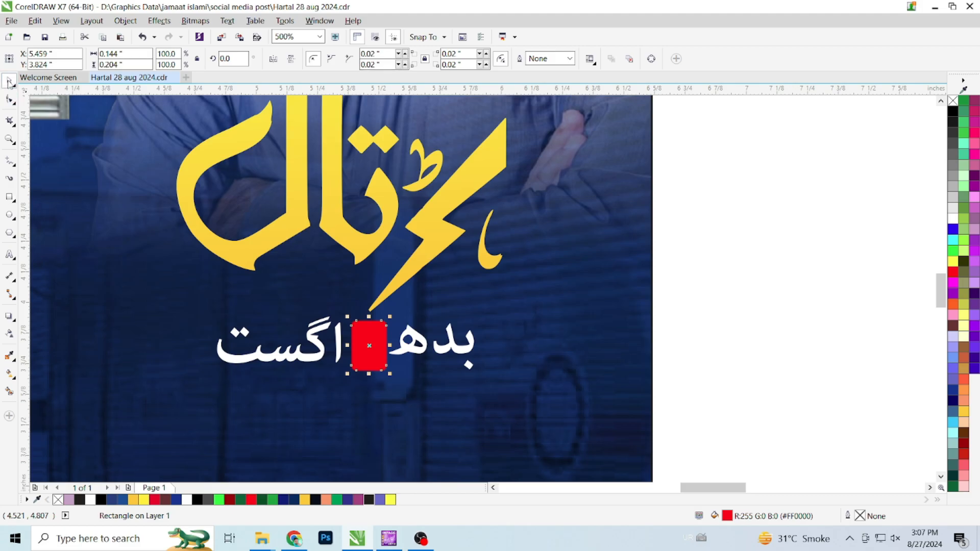
- Add the artistic text "28" beside the logo and set its font to Arial Narrow Bold
left_click(10, 253)
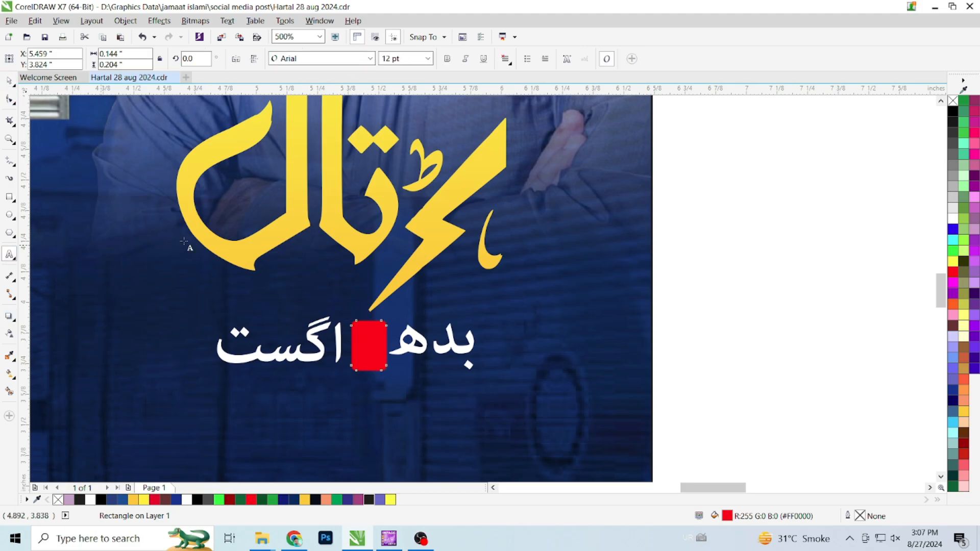
left_click(485, 294)
type("28")
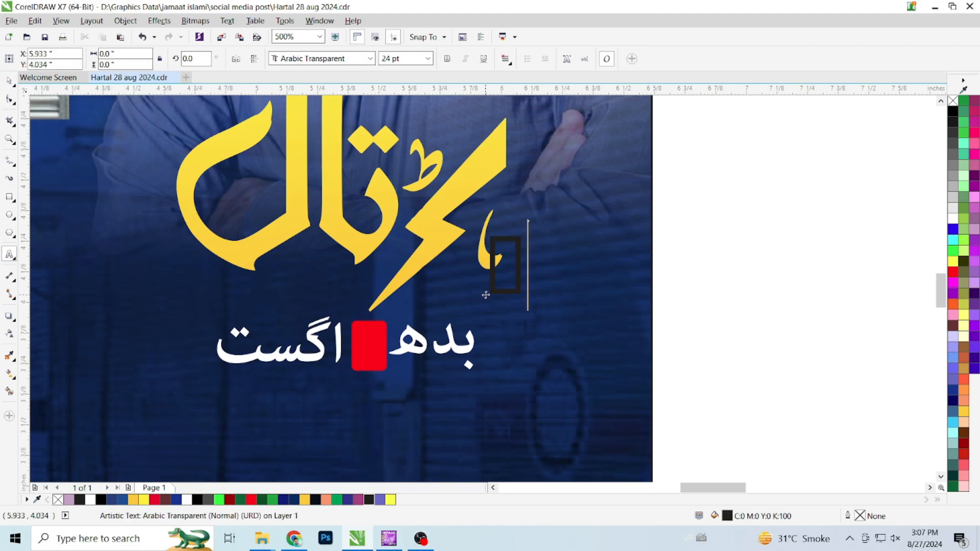
key("ctrl+a")
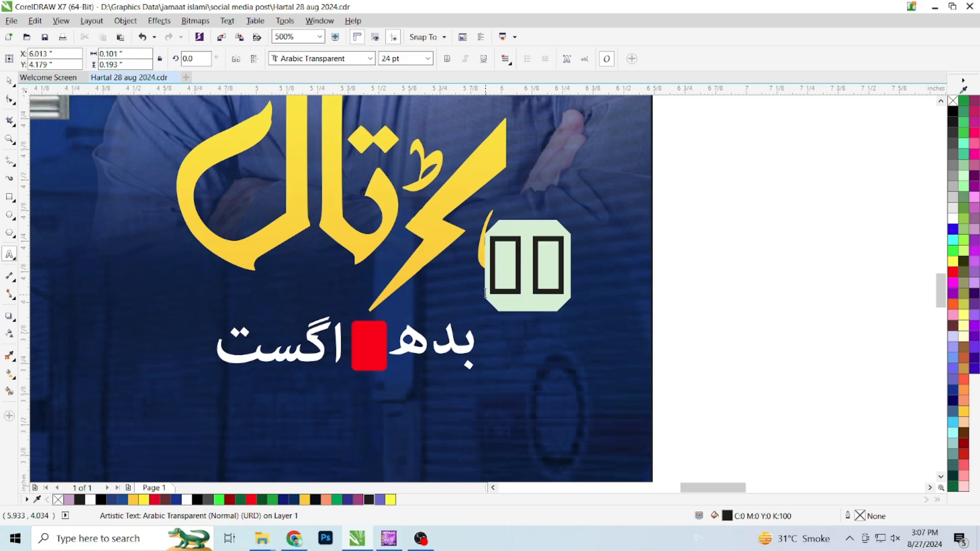
type("28")
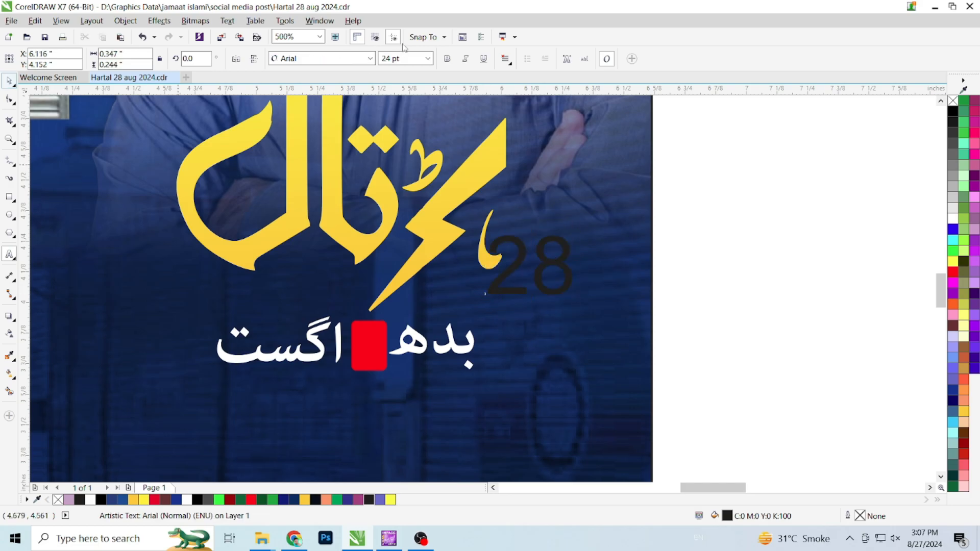
key("space")
left_click(370, 59)
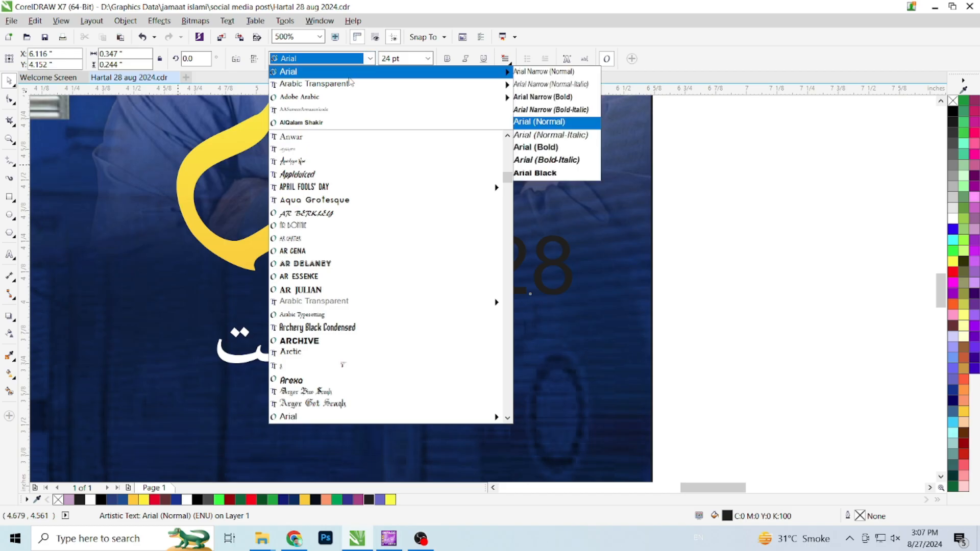
mouse_move(505, 84)
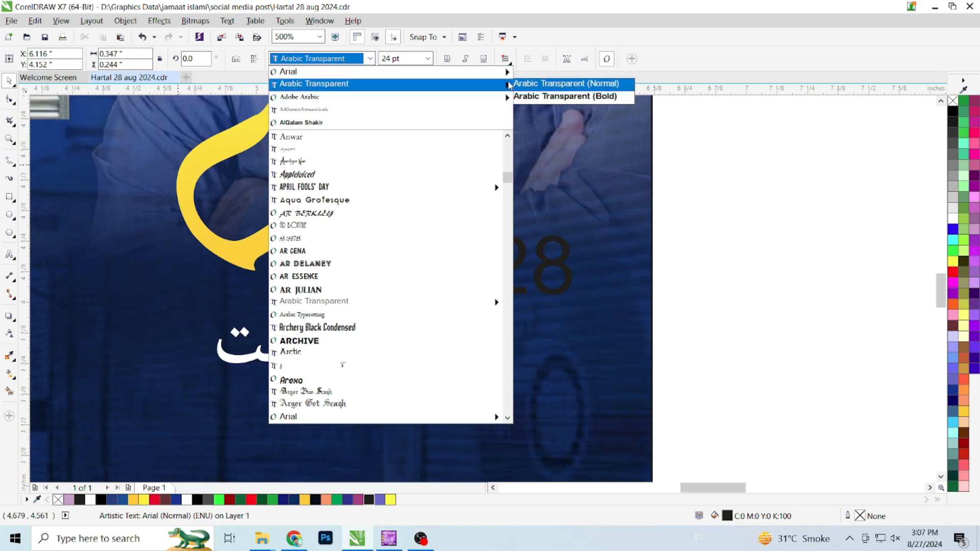
left_click(534, 97)
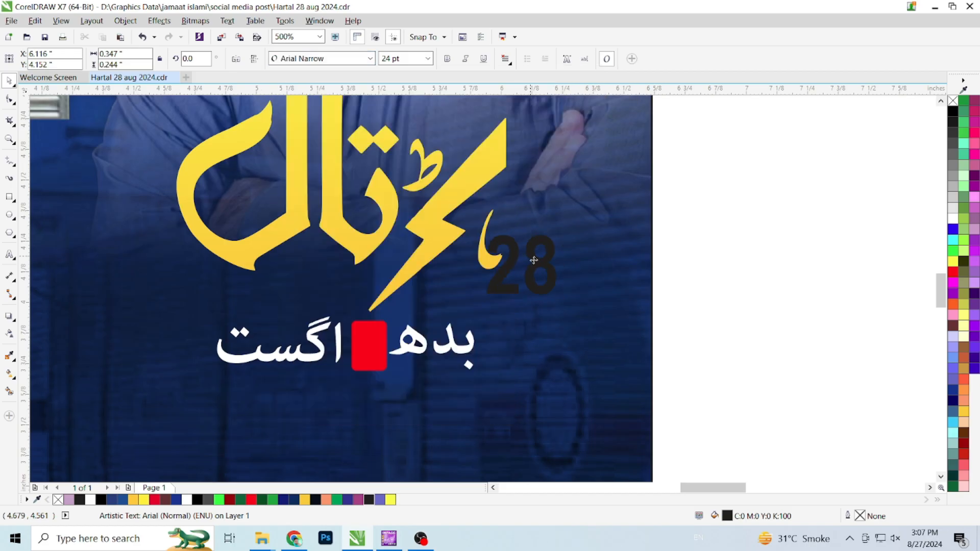
- Place "28" on the red rectangle at 12.953 pt and make the rectangle wider and shorter to fit the number
left_click_drag(534, 260, 385, 320)
scroll(383, 353, "up", 2)
left_click(389, 369)
left_click_drag(443, 277, 454, 277)
left_click_drag(367, 376, 372, 359)
left_click_drag(366, 174, 366, 185)
- Centre "28" in the red rectangle and fill it Deep Yellow (#FFCC00)
left_click_drag(398, 272, 394, 263)
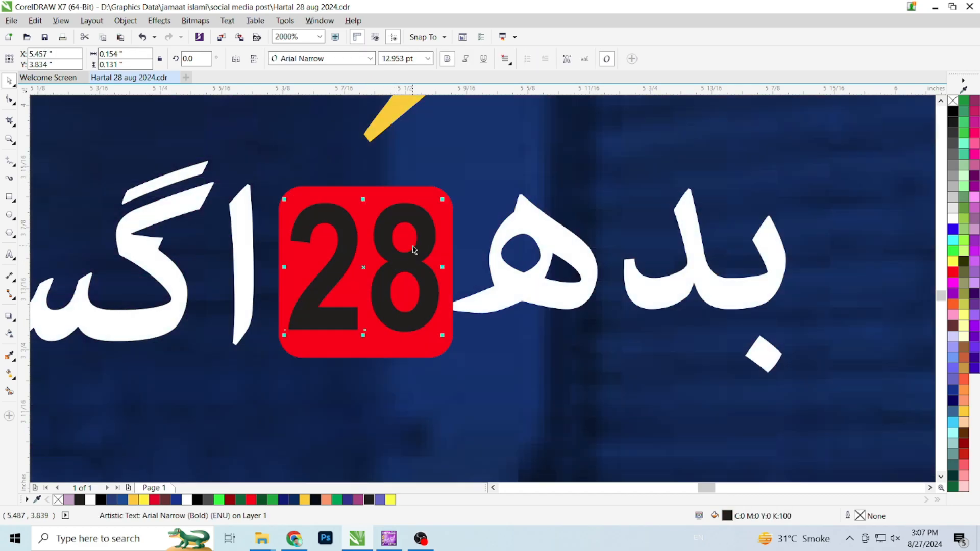
left_click(953, 263)
left_click(964, 411)
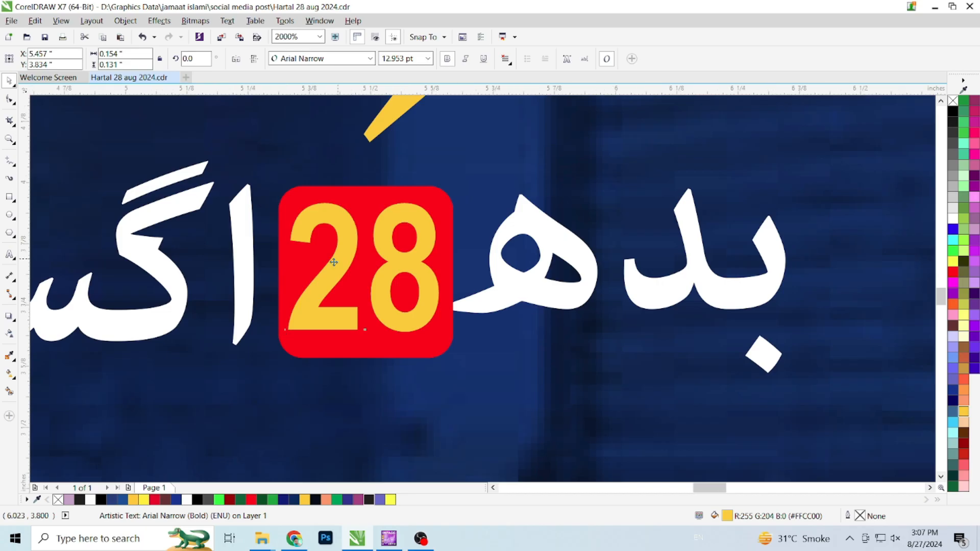
- Shift the word "بدھ" slightly right to leave a small gap beside the red date box
scroll(335, 261, "down", 1)
left_click(434, 278)
left_click_drag(436, 282, 450, 282)
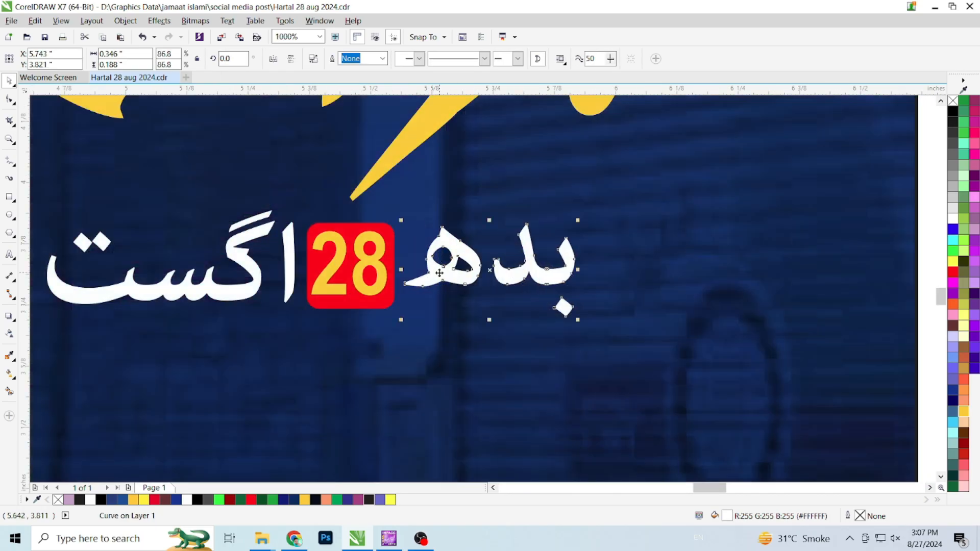
- Select the whole date line "بدھ 28 اگست" and nudge it into place below the fist logo
scroll(440, 255, "down", 1)
left_click(730, 219)
left_click_drag(731, 219, 158, 297)
left_click_drag(517, 290, 530, 297)
scroll(358, 250, "down", 1)
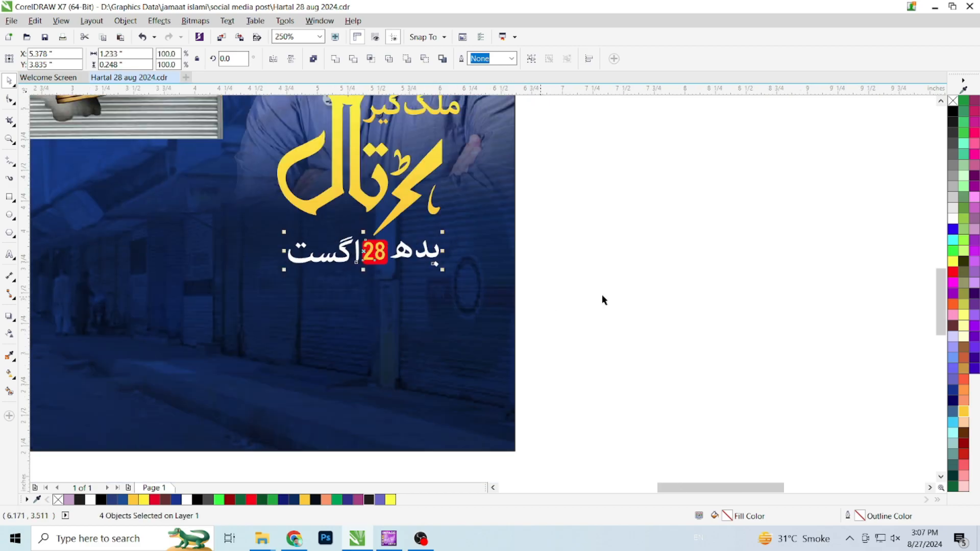
left_click(602, 295)
- Give the fist logo and "ملک گیر" text a 2.0 pt outline with rounded corners in dark navy (#000066)
scroll(447, 389, "down", 1)
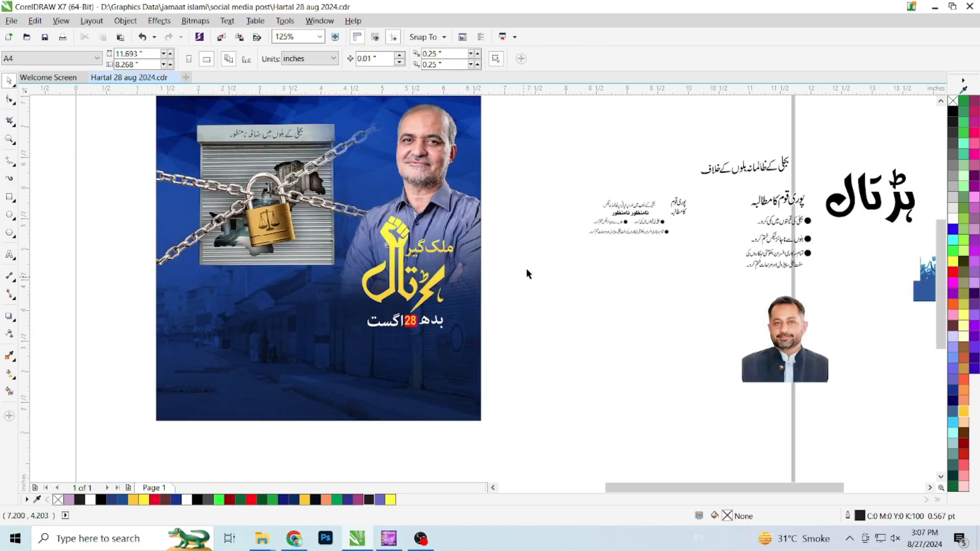
left_click_drag(520, 210, 335, 319)
scroll(432, 272, "up", 1)
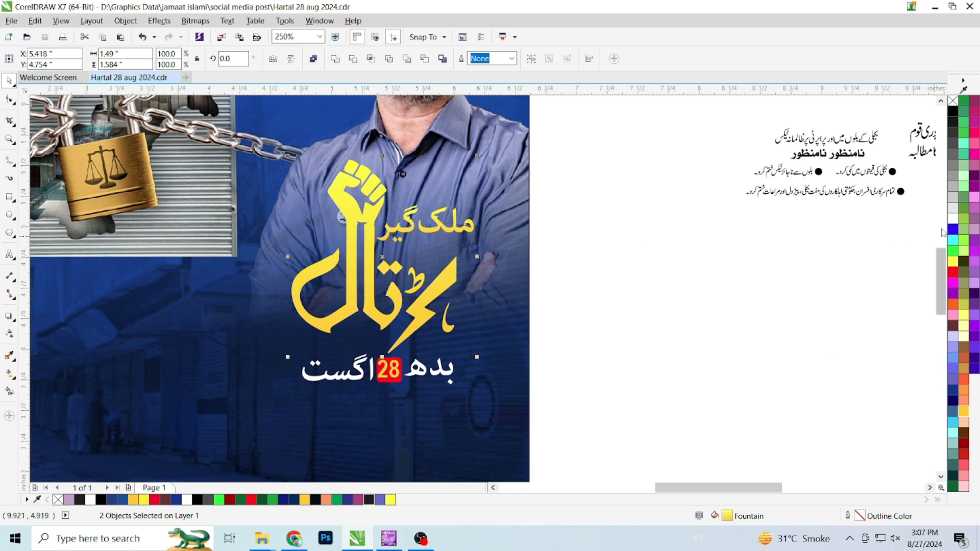
right_click(954, 391)
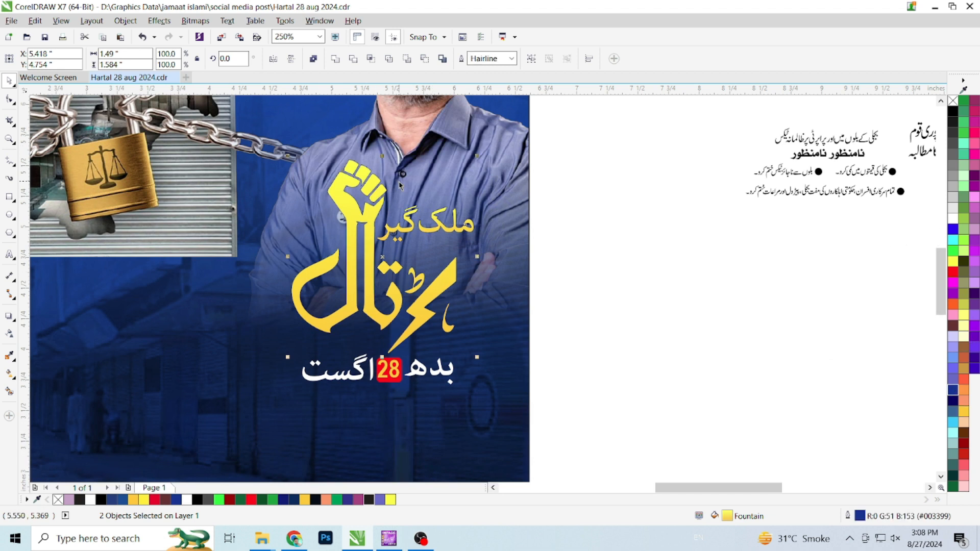
key("F12")
left_click(415, 177)
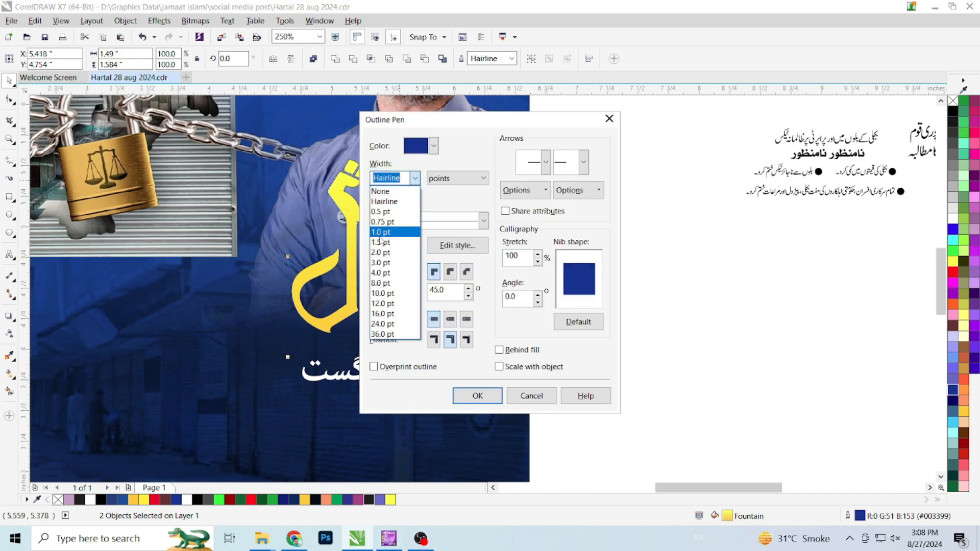
left_click(379, 255)
left_click(451, 272)
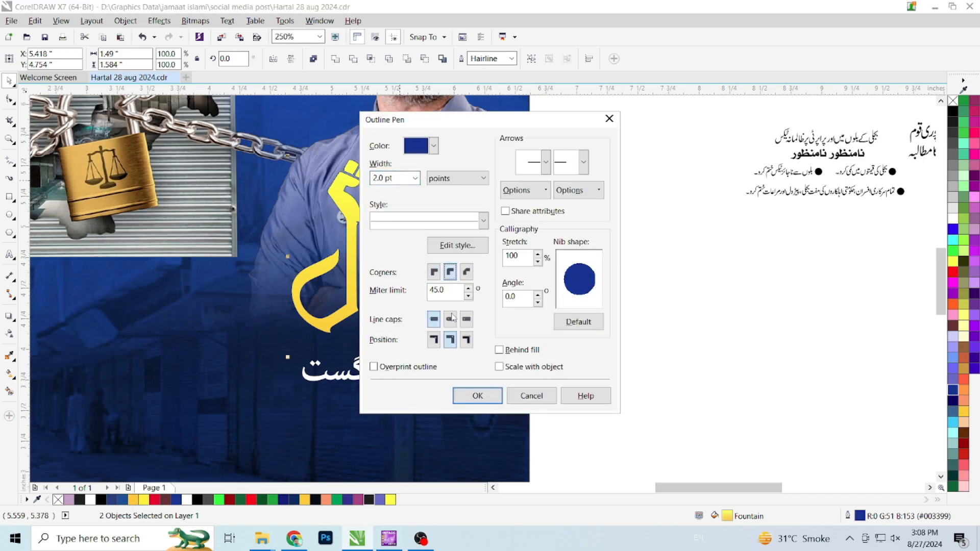
left_click(478, 395)
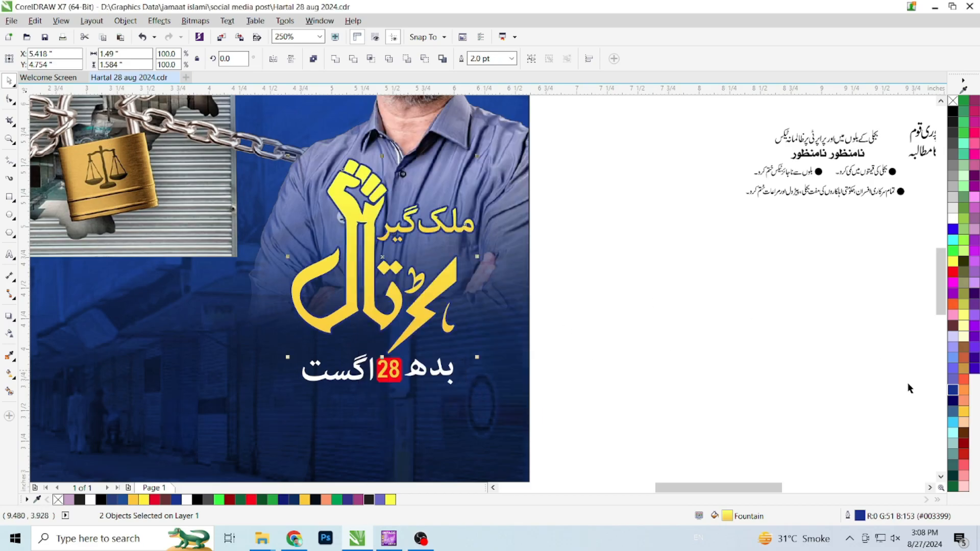
right_click(954, 400)
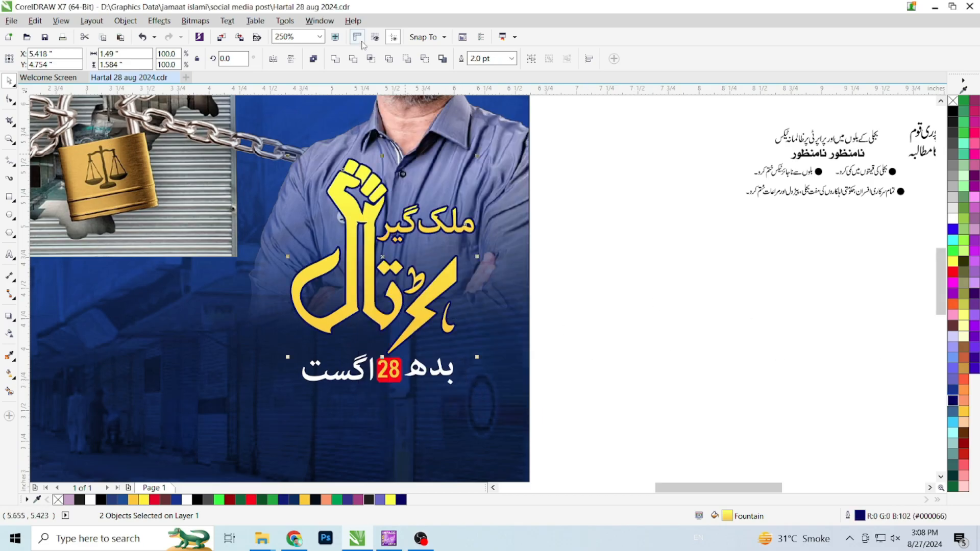
- Set the outline of the fist logo and "ملک گیر" text to 4.0 pt
left_click(511, 58)
left_click(491, 151)
left_click(561, 237)
scroll(541, 245, "down", 1)
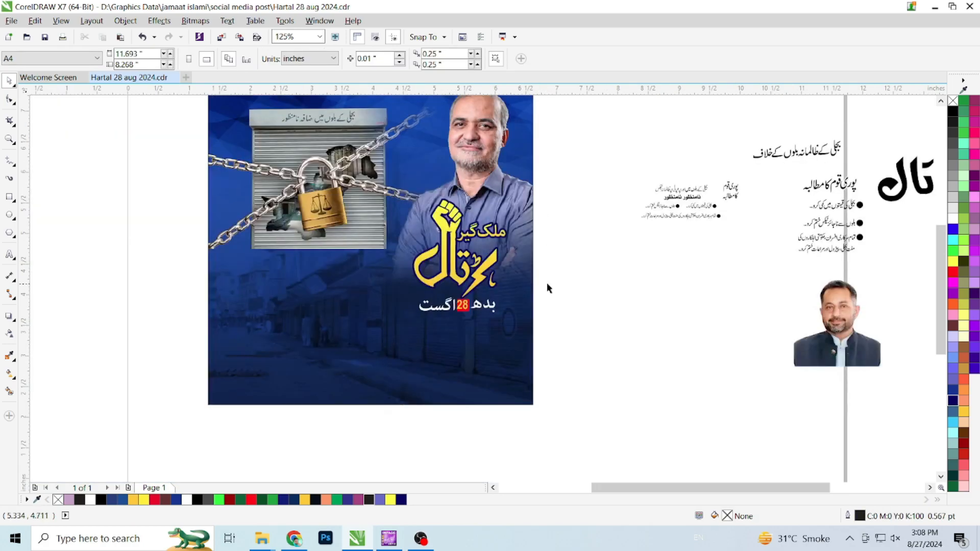
left_click_drag(562, 186, 405, 325)
left_click(669, 282)
- Place the two lines "بجلی کے بلوں میں اور پراپرٹی پر ظالمانہ ٹیکس" and "نامنظور نامنظور" below the padlock picture and fill them white
left_click_drag(701, 124, 839, 161)
left_click_drag(712, 206, 384, 284)
left_click_drag(318, 261, 320, 271)
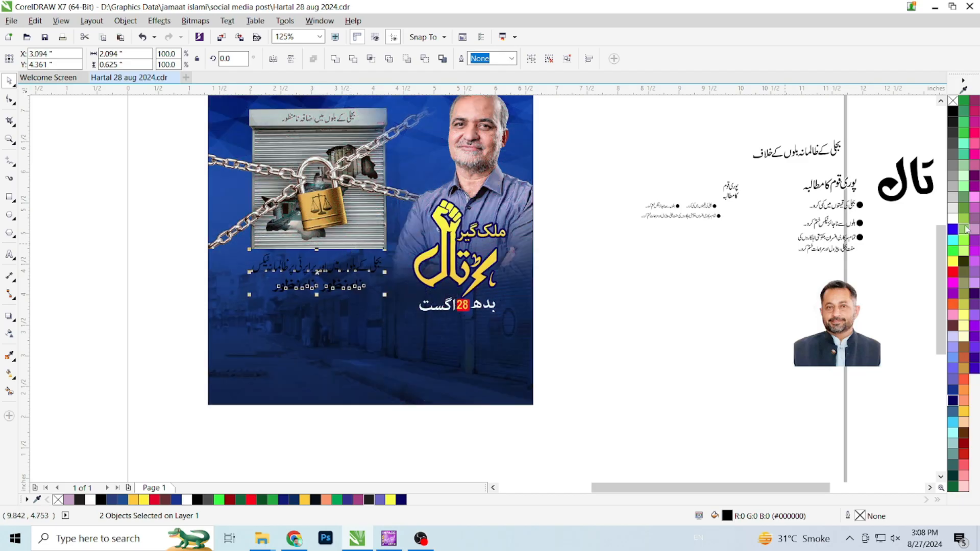
left_click(590, 284)
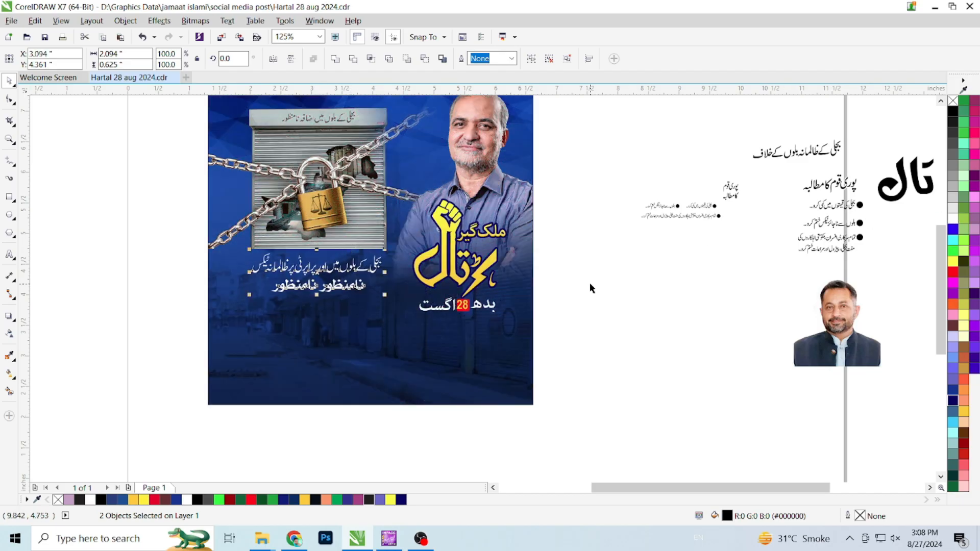
- Fill the "نامنظور نامنظور" line with deep yellow
left_click(319, 288)
left_click(319, 288, "ctrl")
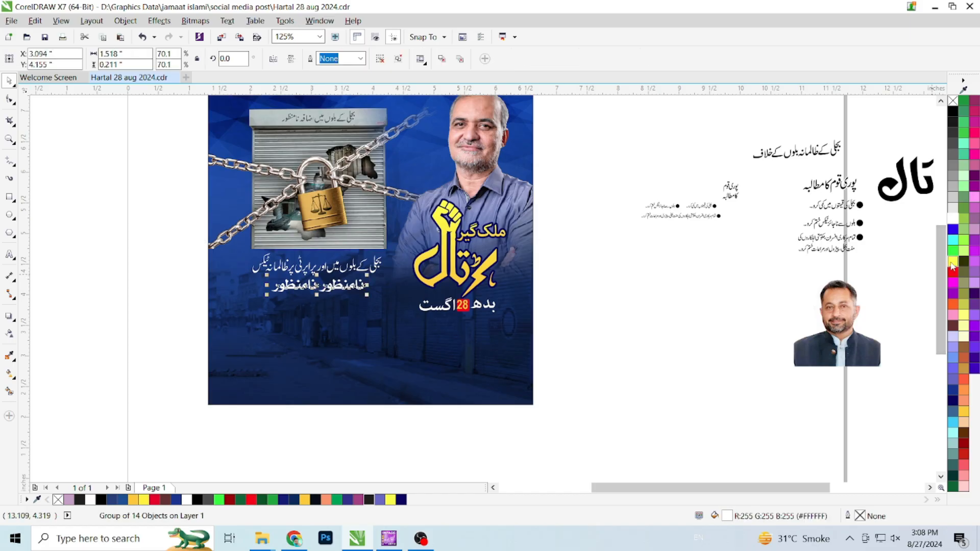
left_click(965, 412)
left_click(580, 300)
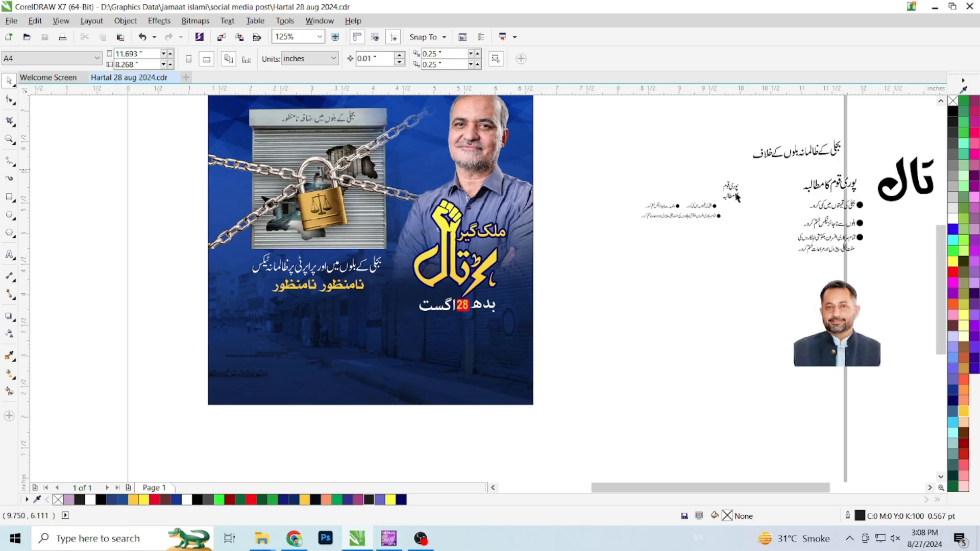
- Move the three bulleted demands onto the poster's lower part and place "پوری قوم کا مطالبہ" to their right
left_click_drag(628, 197, 313, 336)
left_click_drag(395, 359, 389, 342)
left_click_drag(751, 173, 503, 339)
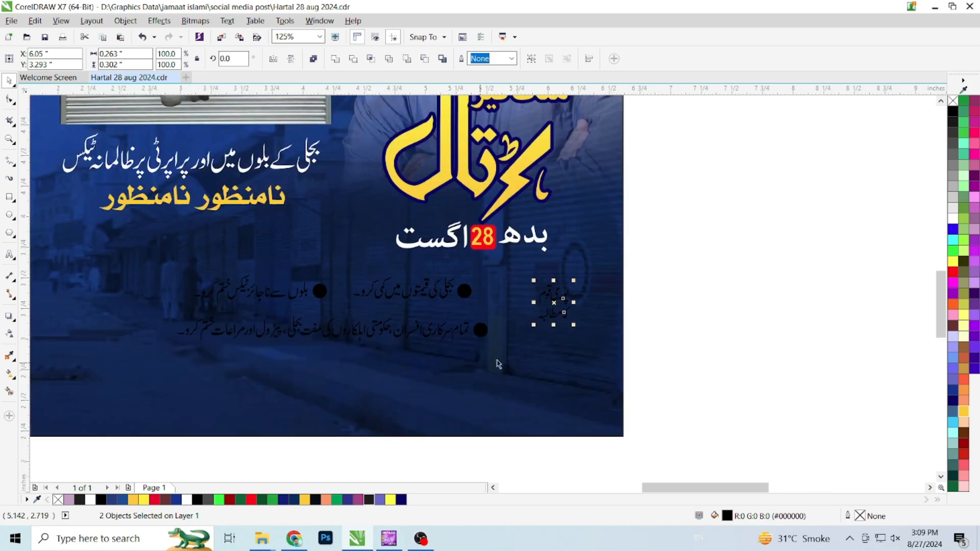
- Fill the bulleted demands and the "پوری قوم کا مطالبہ" text with white
scroll(442, 373, "up", 2)
left_click(697, 259)
left_click_drag(697, 259, 103, 381)
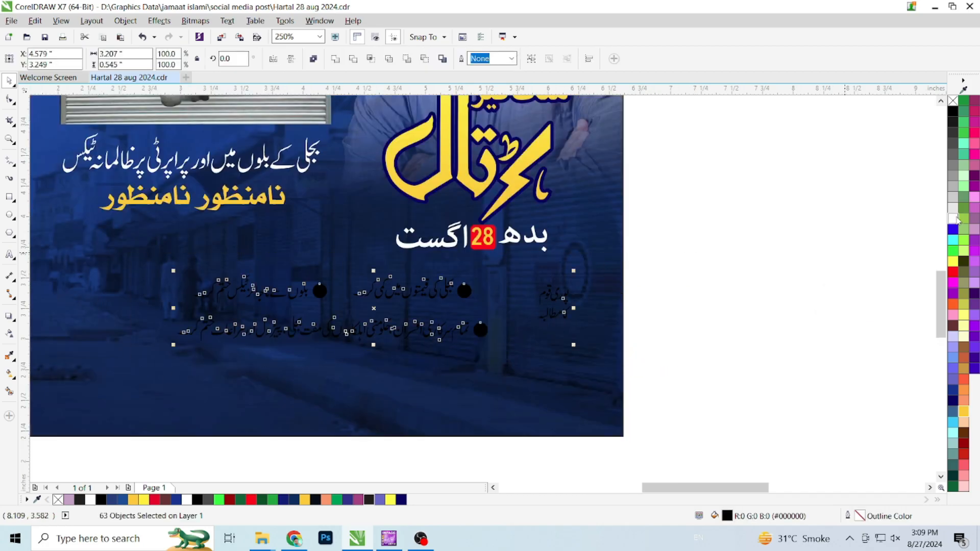
left_click(953, 219)
scroll(584, 287, "down", 2)
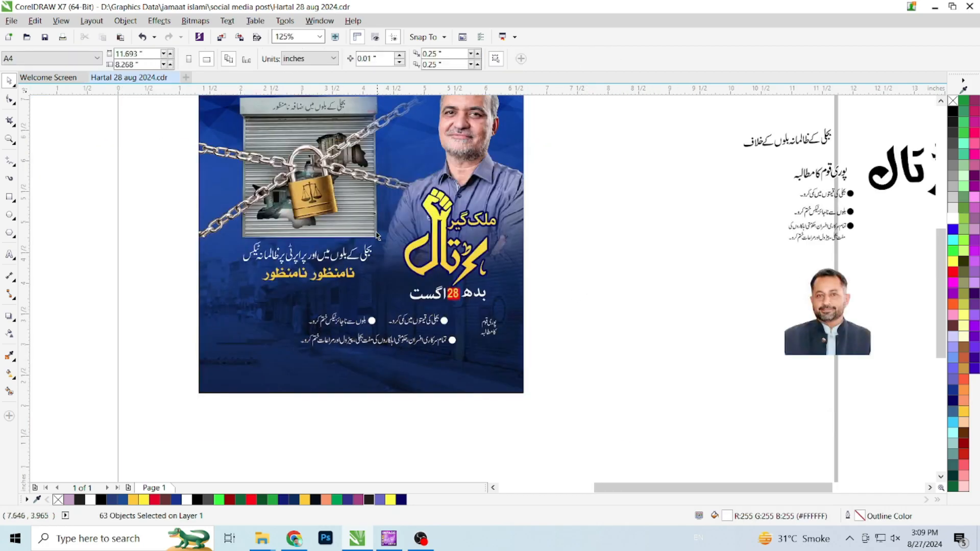
key("Escape")
- Move the fist logo, "ملک گیر" and the date line between padlock and portrait and scale them down slightly
left_click_drag(557, 192, 384, 311)
left_click_drag(473, 264, 409, 211)
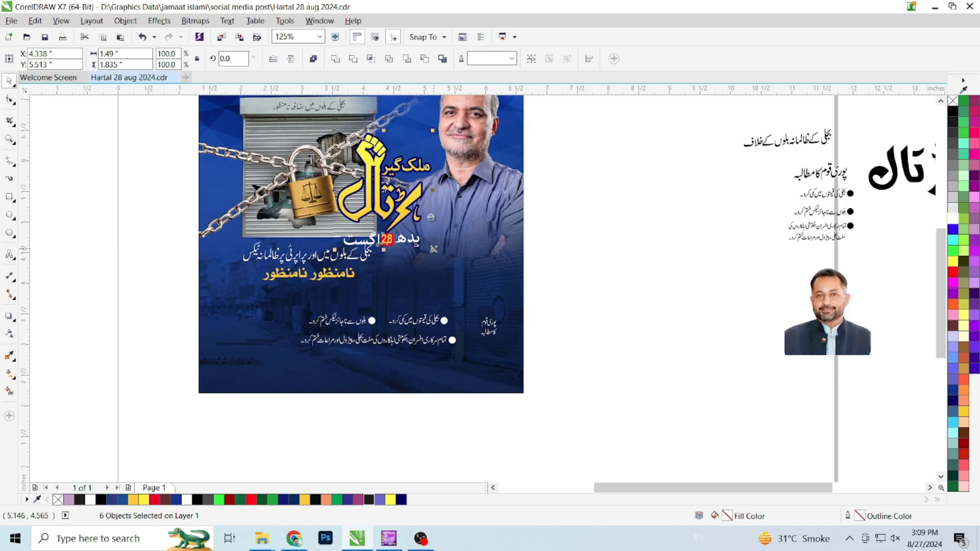
left_click_drag(430, 248, 422, 241)
- Give the fist logo and "ملک گیر" text an 8.0 pt outline
scroll(409, 148, "up", 1)
left_click(413, 239)
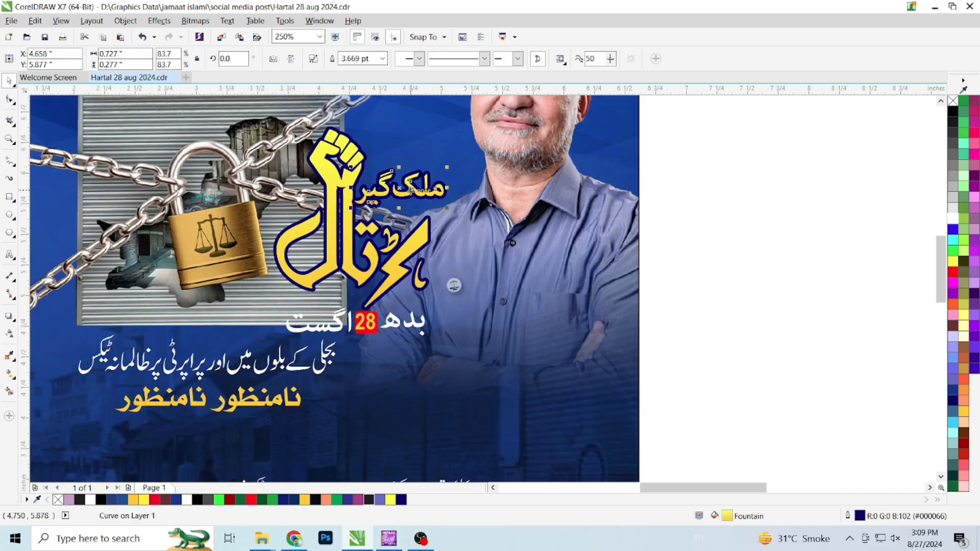
left_click(414, 239, "shift")
left_click(512, 58)
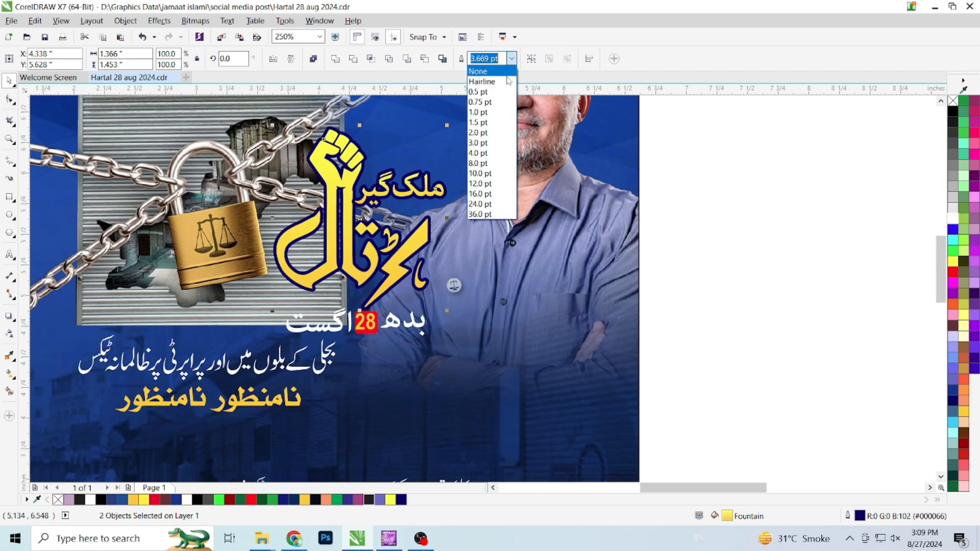
left_click(493, 159)
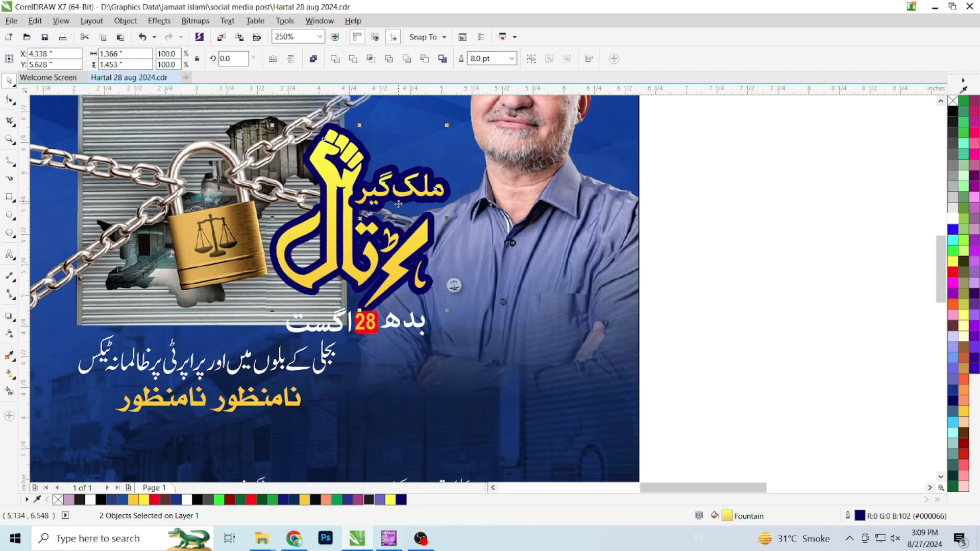
- Shift the "ملک گیر" text slightly right, away from the fist
left_click(722, 240)
left_click_drag(379, 192, 387, 191)
left_click(667, 221)
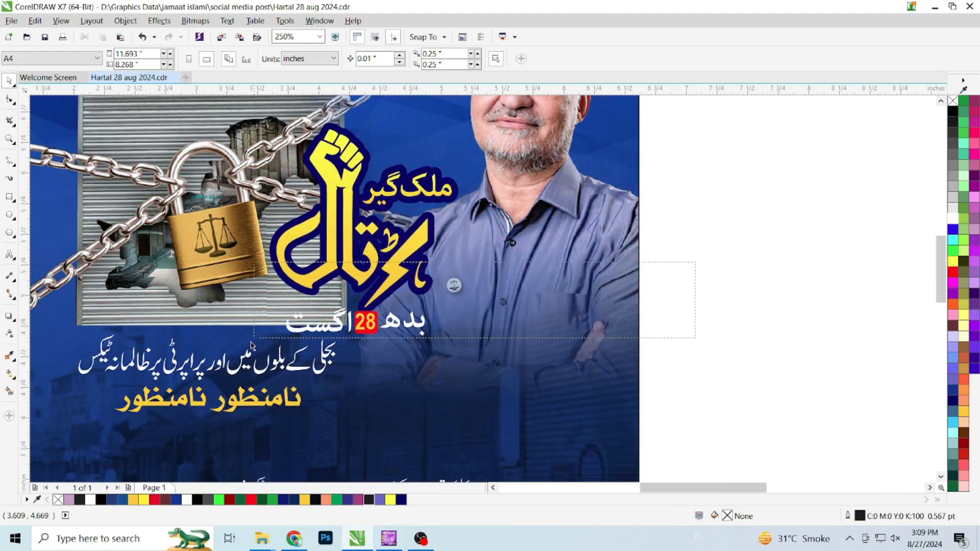
- Move the date line "بدھ 28 اگست" below the logo across the portrait's lower part and enlarge it to about 1.76 inches wide
left_click(397, 333)
left_click_drag(395, 330, 394, 341)
left_click(722, 293)
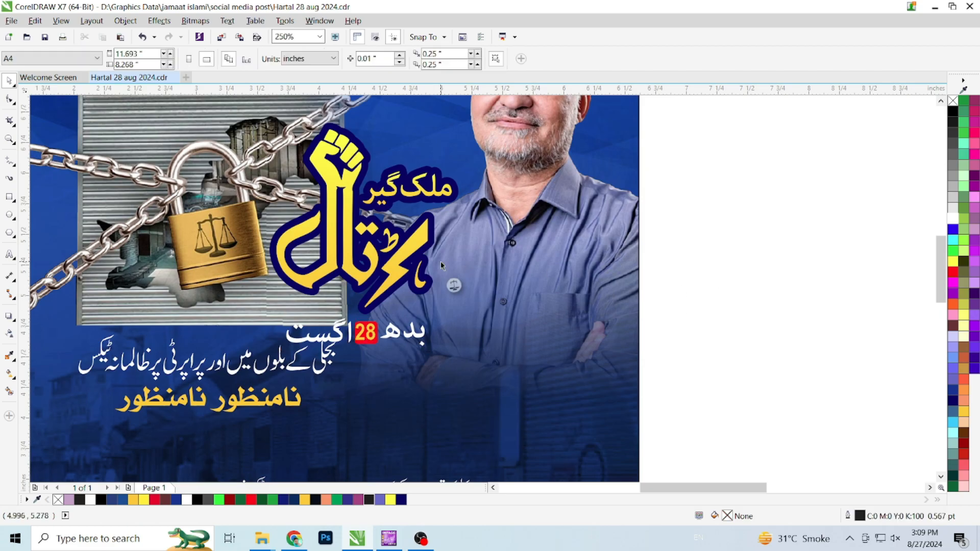
scroll(440, 261, "down", 2)
left_click_drag(513, 307, 406, 326)
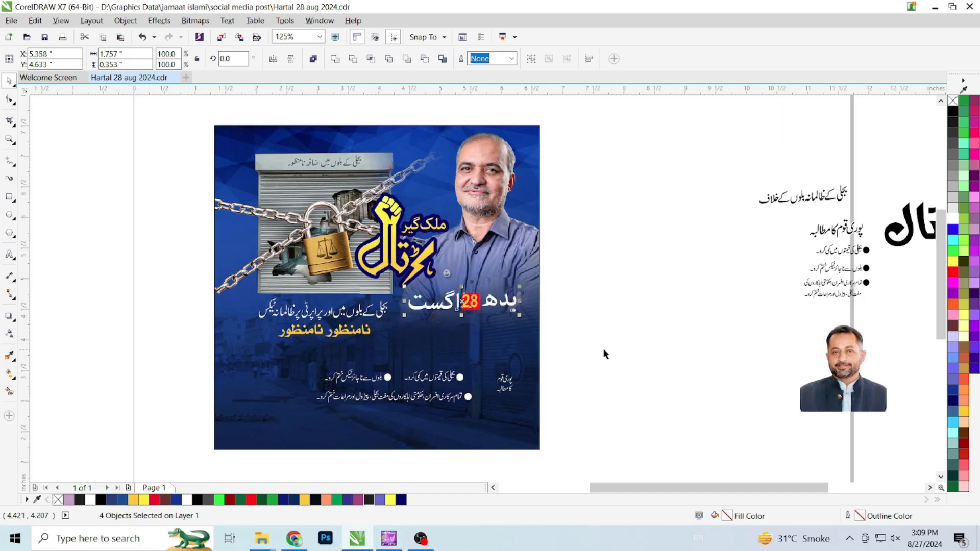
left_click(604, 350)
- Remove the electricity bill tax line and the yellow "نامنظور نامنظور" line from the poster
left_click_drag(174, 281, 411, 357)
left_click_drag(325, 319, 255, 322)
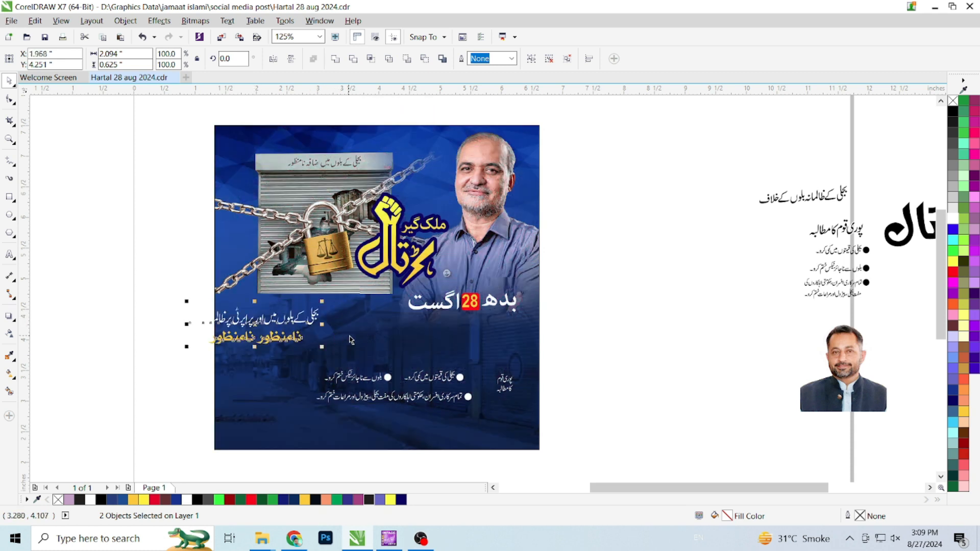
key("Delete")
- Move the bulleted demands and "پوری قوم کا مطالبہ" up below the date line and enlarge them together
left_click_drag(562, 350, 288, 426)
left_click_drag(422, 392, 449, 348)
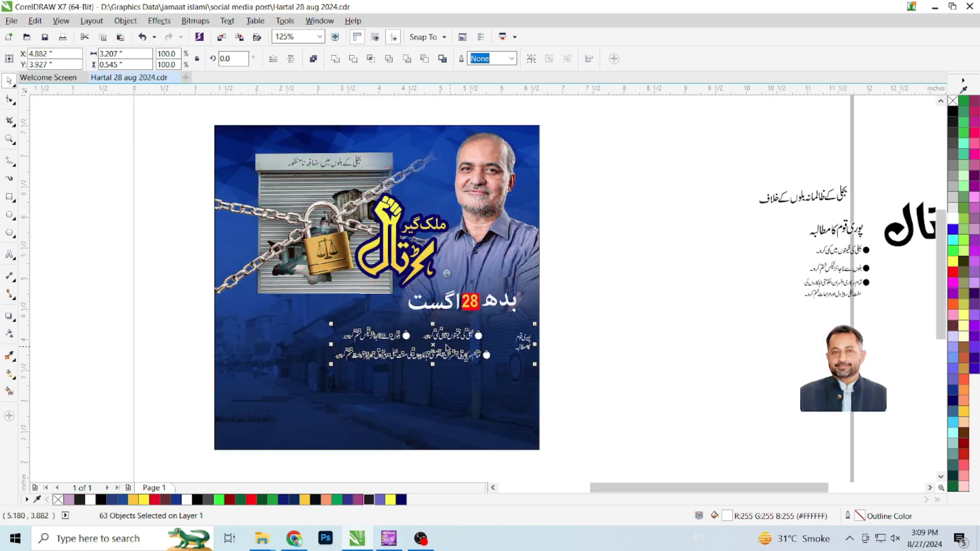
scroll(448, 348, "up", 2)
left_click_drag(240, 388, 175, 393)
left_click_drag(408, 352, 412, 332)
left_click(774, 320)
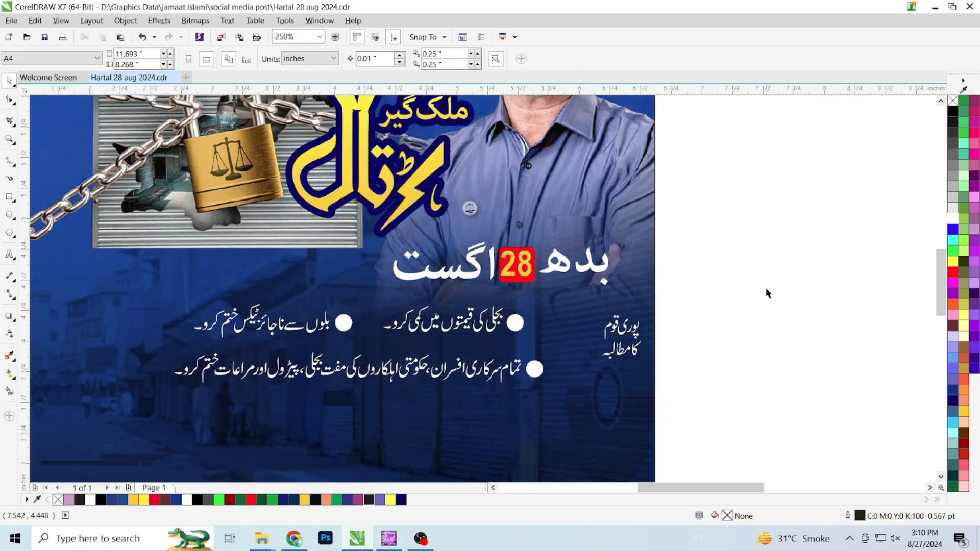
- Draw a square about 1.06 inches wide below the padlock and round its corners to 0.08 inch
left_click(8, 197)
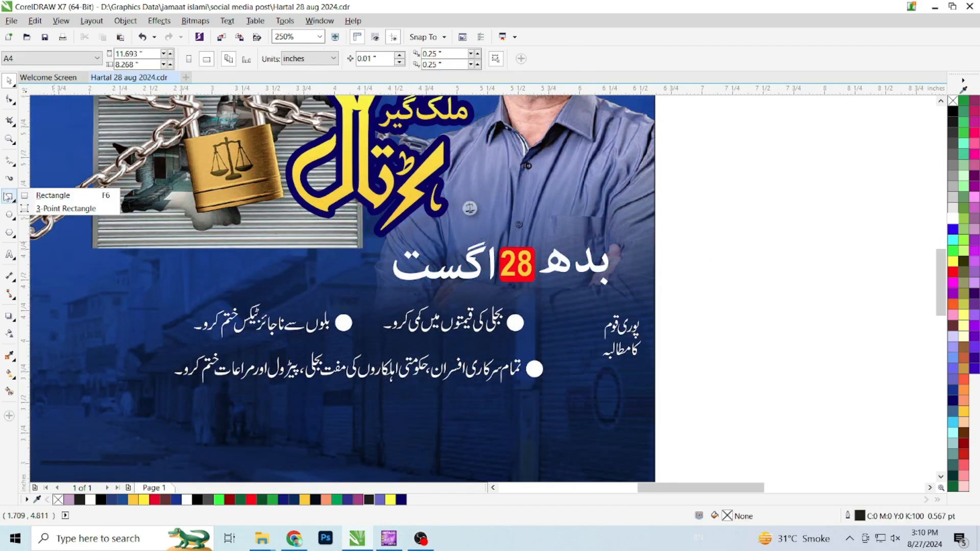
left_click(51, 193)
left_click_drag(240, 236, 323, 314)
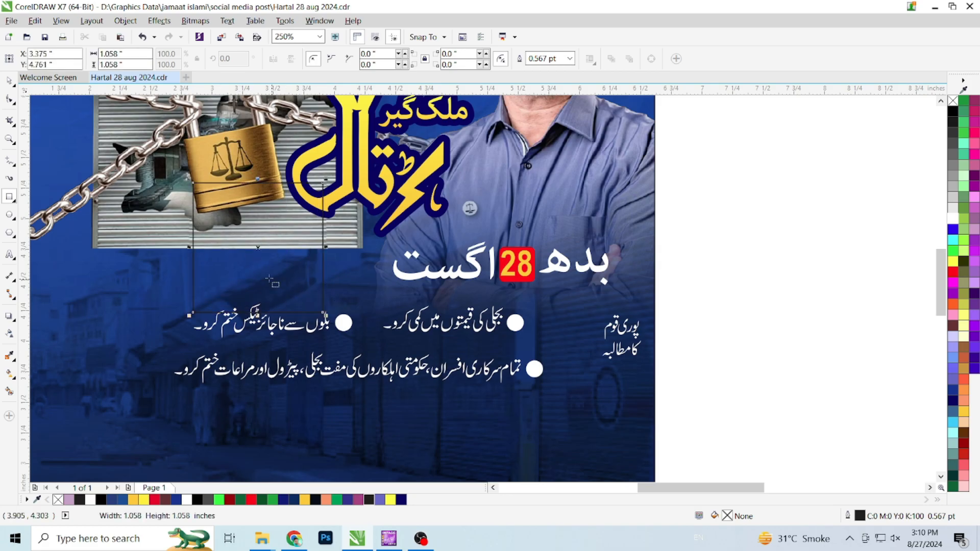
left_click(487, 53)
left_click(487, 53)
left_click(487, 53)
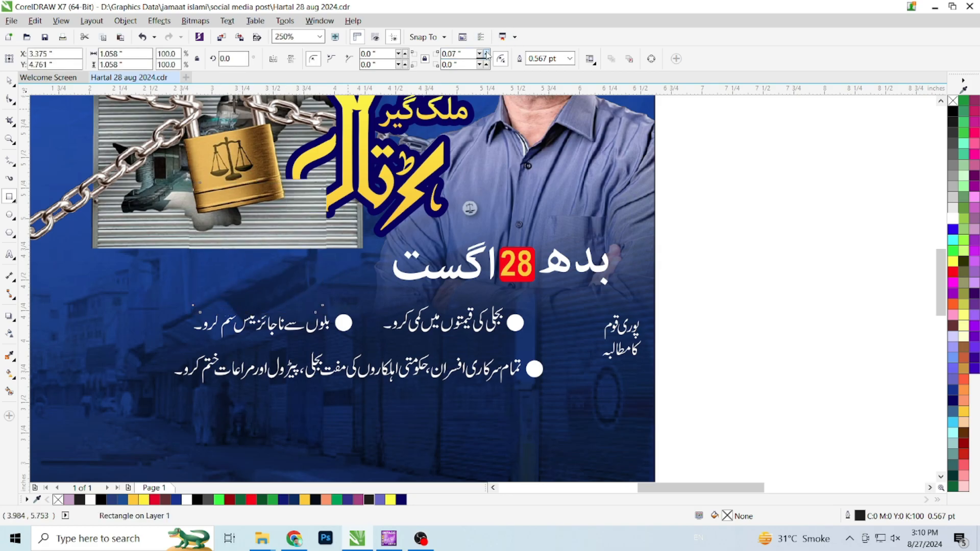
- Fill the rounded square dark red (#990000) and remove its outline
left_click(953, 271)
left_click(969, 444)
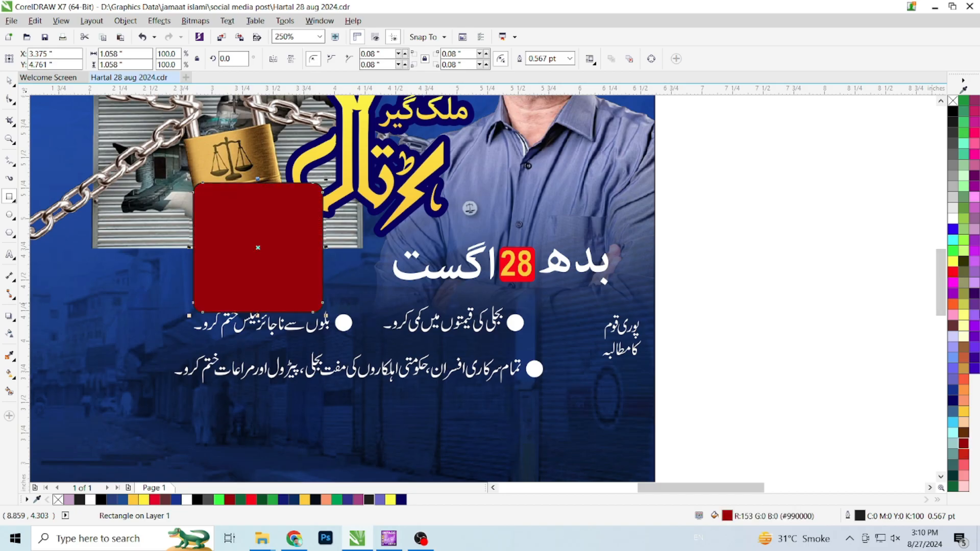
right_click(954, 103)
- Move the dark red square over "پوری قوم کا مطالبہ" at the poster's right edge and rotate it to 315° as a diamond
left_click(8, 82)
left_click_drag(278, 248, 672, 354)
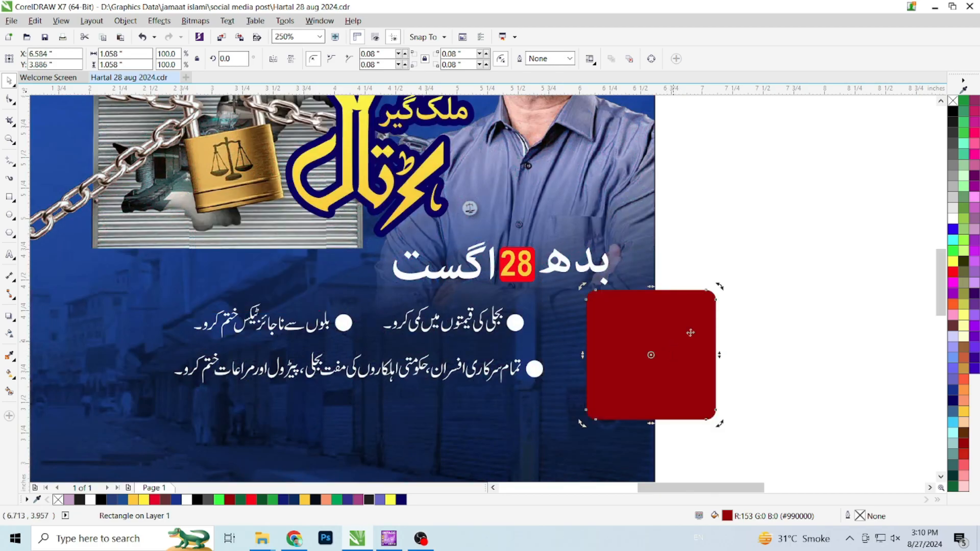
left_click_drag(720, 287, 767, 353)
key("Escape")
- Bring the "پوری قوم کا مطالبہ" text in front of the red diamond and enlarge it slightly
left_click(666, 392)
key("ctrl+Page_Down")
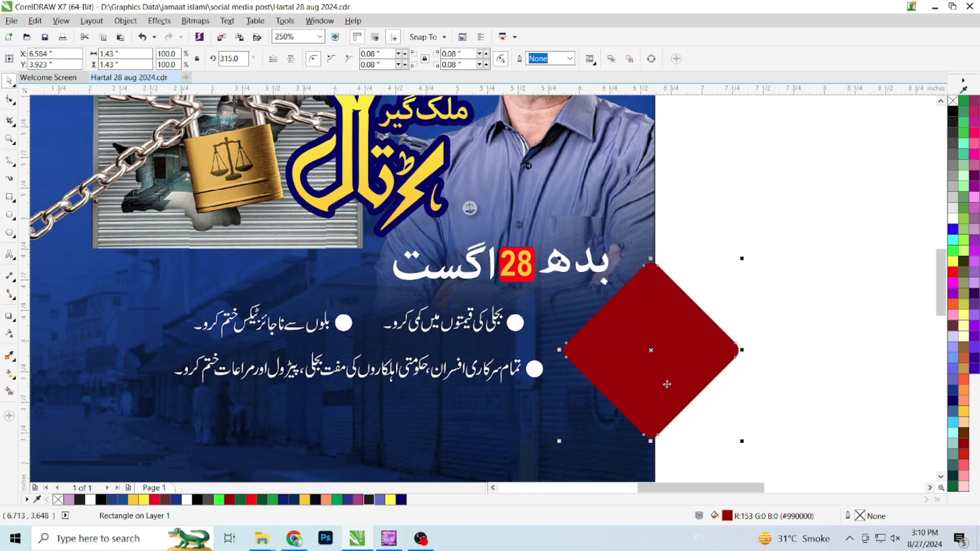
left_click_drag(769, 263, 592, 390)
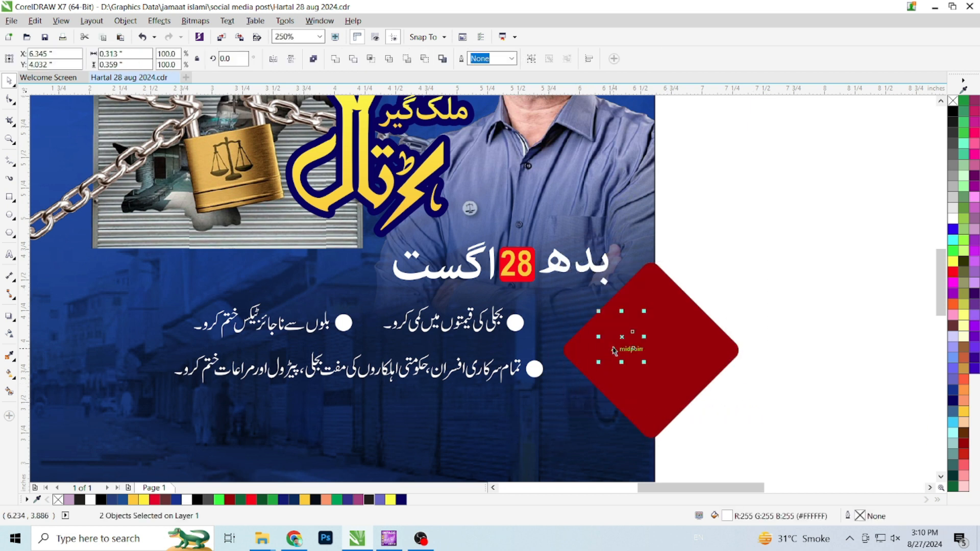
right_click(621, 337)
mouse_move(670, 220)
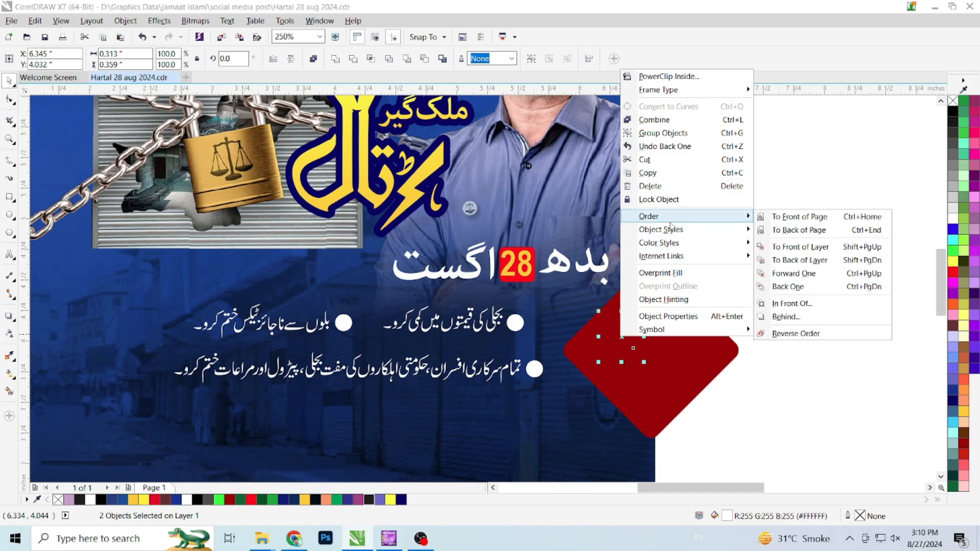
left_click(793, 218)
left_click_drag(644, 365, 652, 373)
left_click_drag(622, 334, 621, 345)
- PowerClip the red diamond inside the poster's background square
right_click(698, 335)
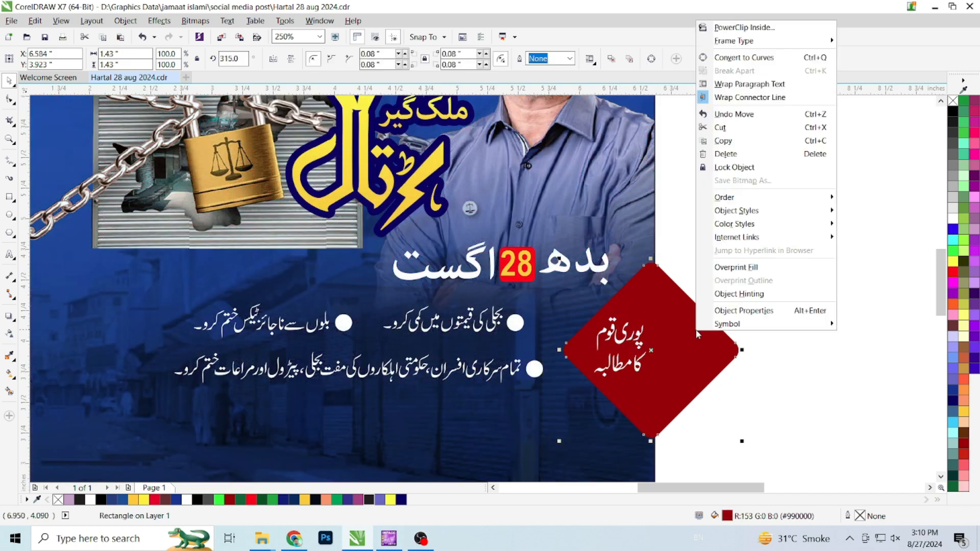
left_click(742, 27)
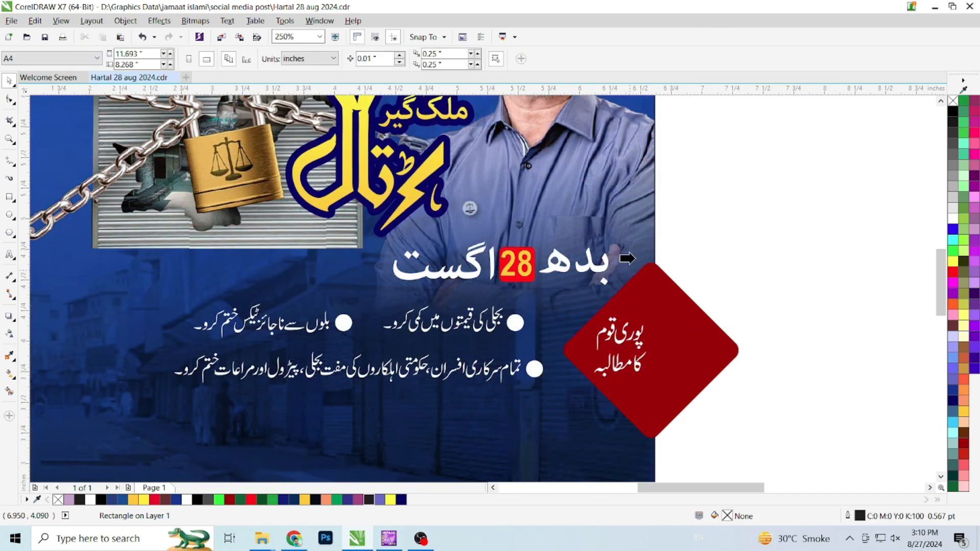
left_click(633, 259)
- Edit the PowerClip contents to place the red diamond at the poster's right edge behind "پوری قوم کا مطالبہ", and finish editing
right_click(340, 271)
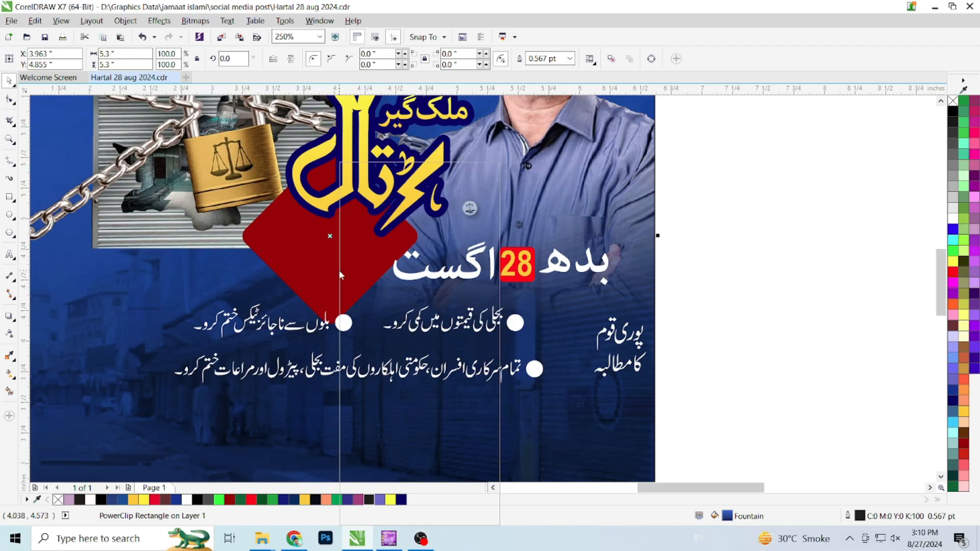
left_click(363, 210)
left_click_drag(332, 245, 649, 374)
right_click(646, 358)
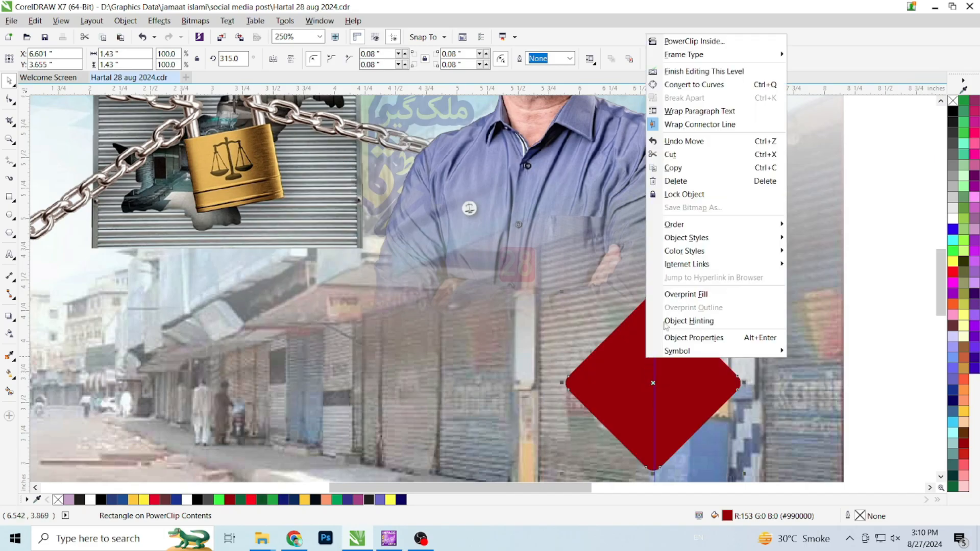
left_click(697, 73)
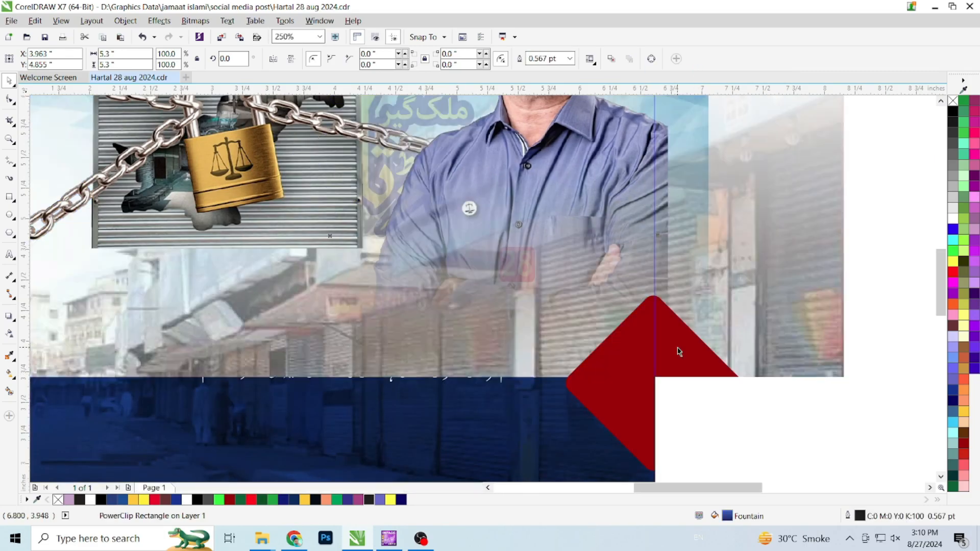
left_click_drag(666, 383, 663, 339)
right_click(662, 339)
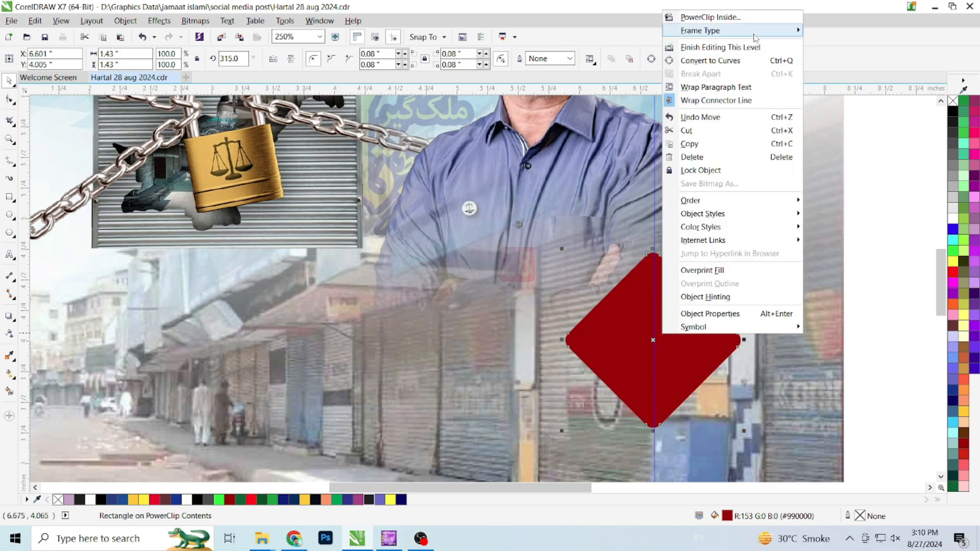
left_click(735, 51)
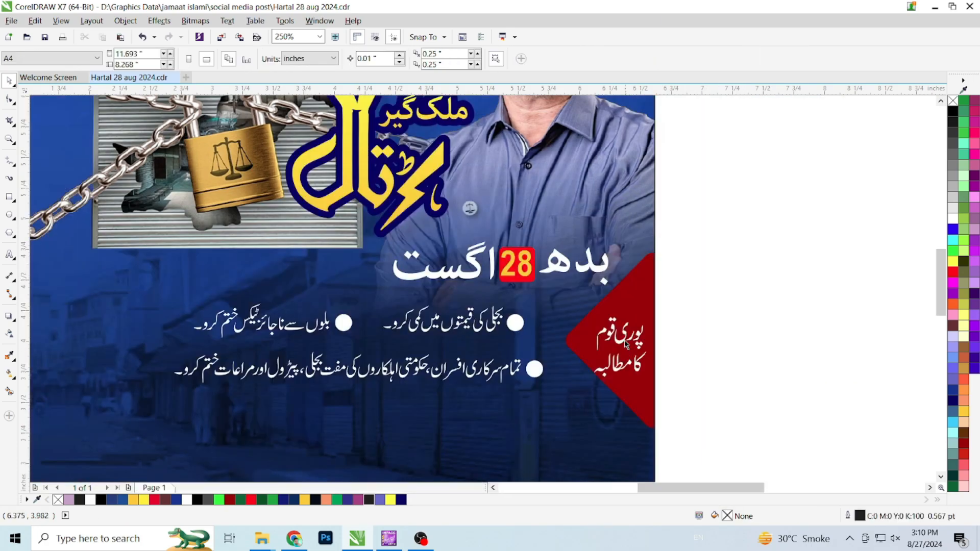
- Select both lines of "پوری قوم کا مطالبہ" and nudge them up within the red diamond
left_click(635, 341)
left_click(632, 367, "shift")
key("Up")
key("Up")
key("Up")
key("Up")
key("Up")
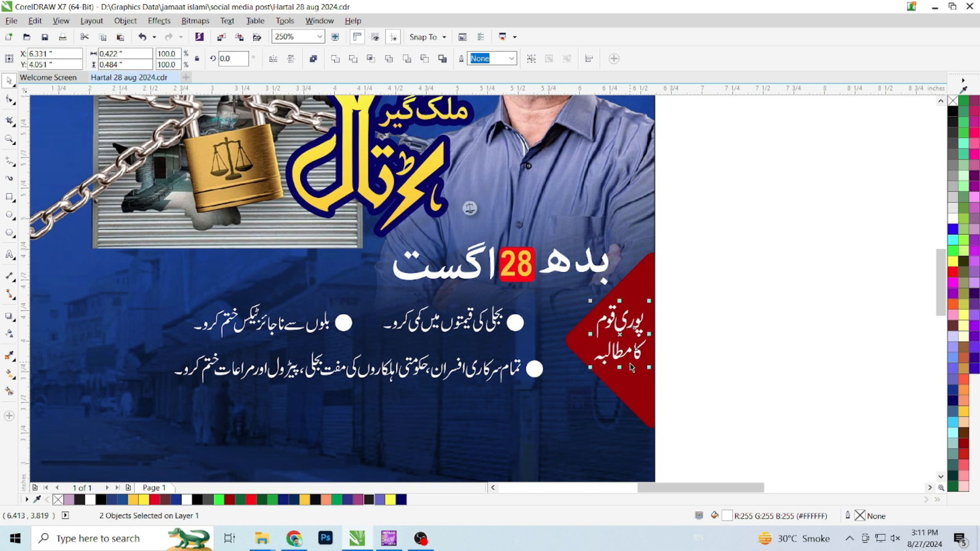
- Enlarge "پوری قوم کا مطالبہ" to about 0.48 by 0.55 inch and nudge it up and right within the diamond
scroll(612, 368, "up", 2)
left_click_drag(575, 372, 562, 387)
key("Up")
key("Up")
key("Right")
key("Right")
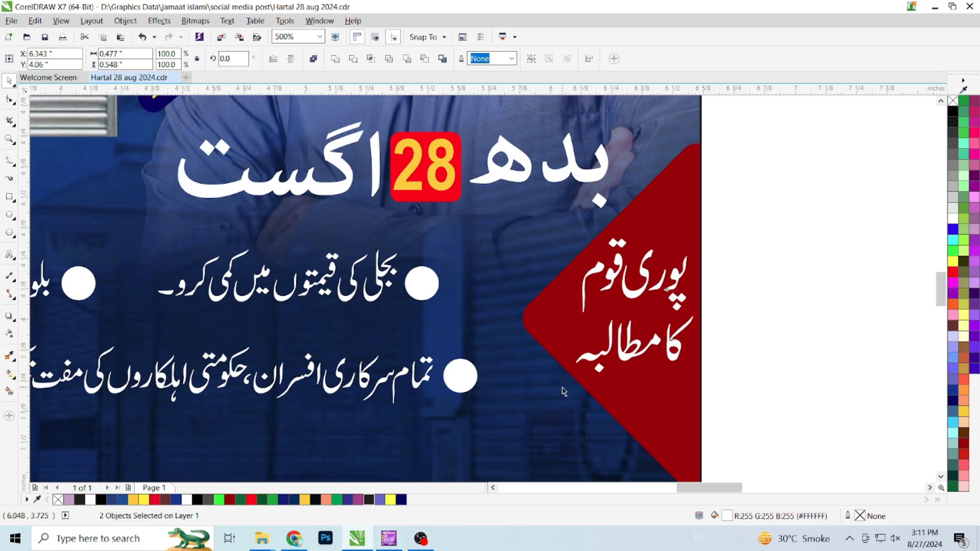
- Nudge both lines of "پوری قوم کا مطالبہ" slightly left and up within the red diamond
key("Left")
key("Up")
key("Up")
key("Left")
key("Down")
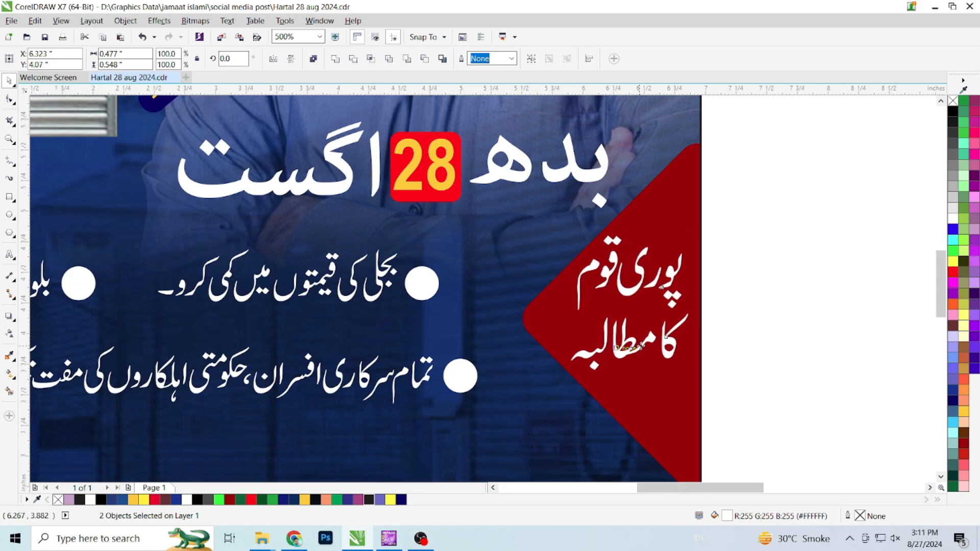
scroll(612, 352, "down", 1)
left_click(737, 326)
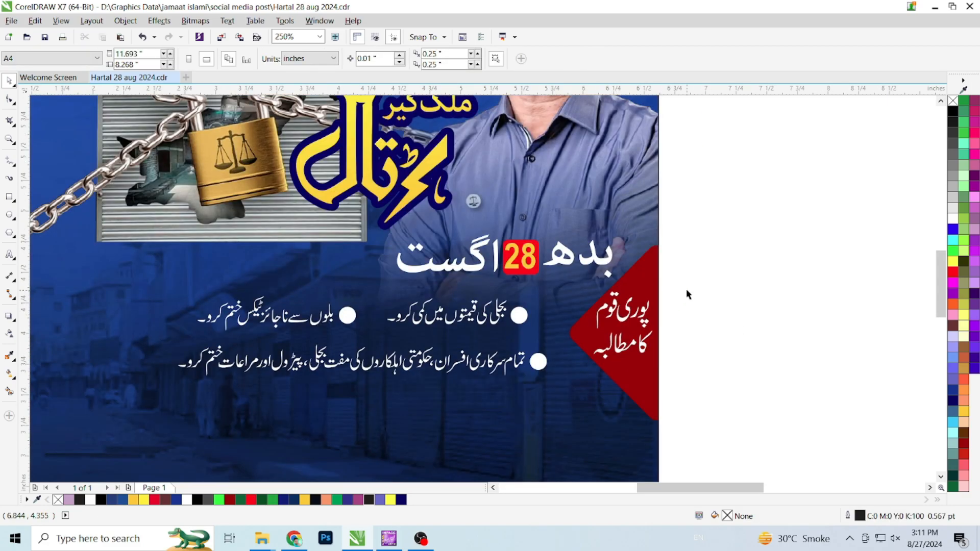
- Move the three Urdu demands with their bullets right, closer to the red diamond
scroll(686, 295, "down", 1)
left_click_drag(279, 289, 658, 358)
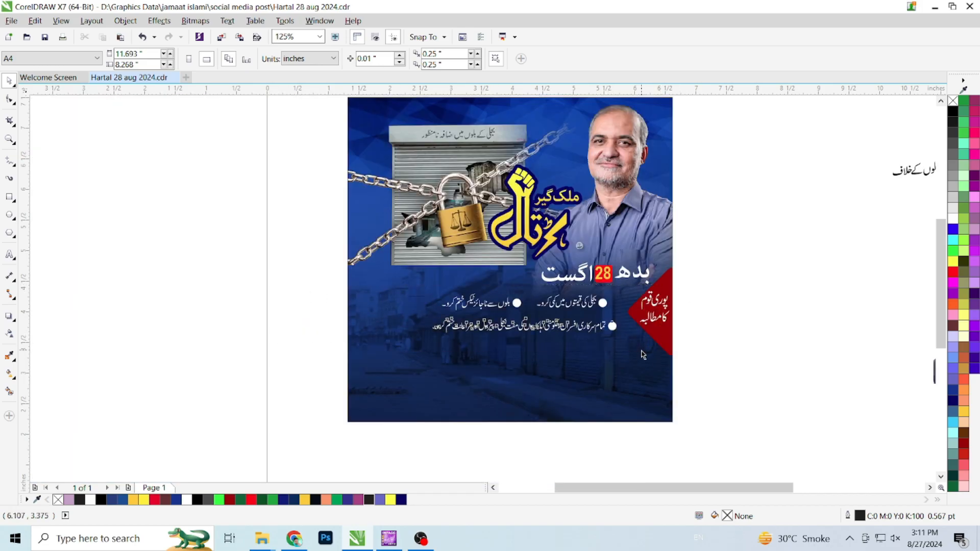
left_click_drag(524, 313, 539, 312)
left_click(683, 313)
- Fill the round bullets of the three demands with golden yellow
left_click(617, 304)
left_click(626, 327, "shift")
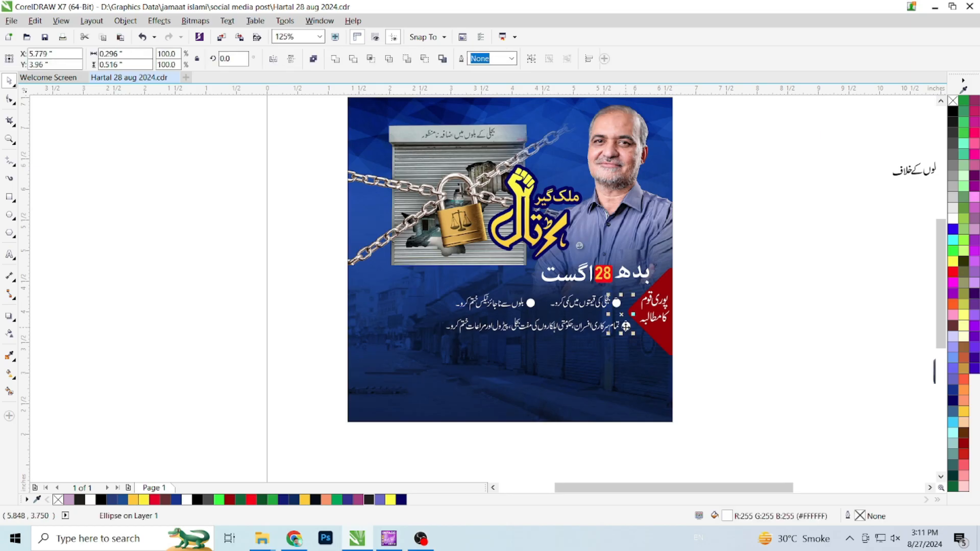
left_click(963, 415)
left_click(727, 367)
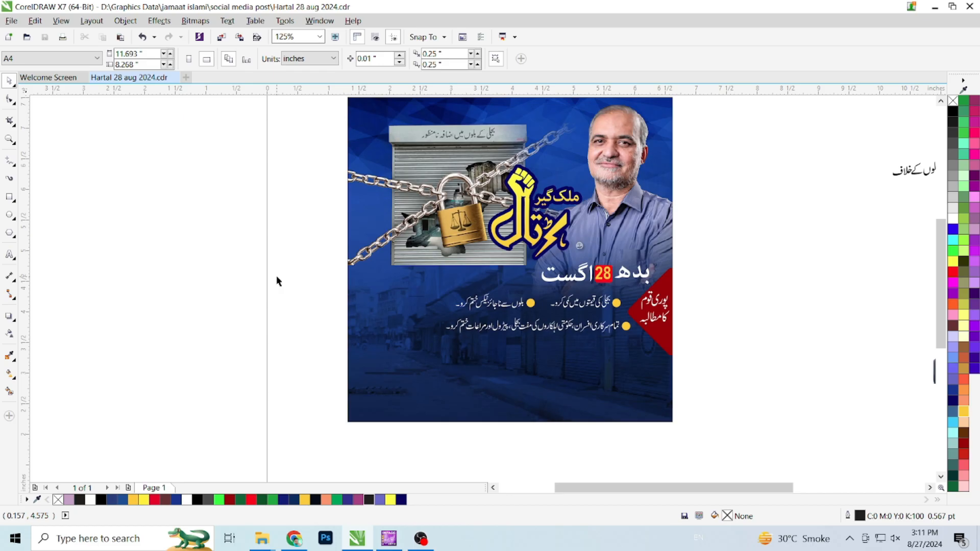
- Place the dark-vest portrait at the poster's lower-left corner and fade its bottom out with a linear transparency
scroll(322, 295, "down", 2)
left_click_drag(642, 331, 394, 381)
scroll(358, 334, "up", 2)
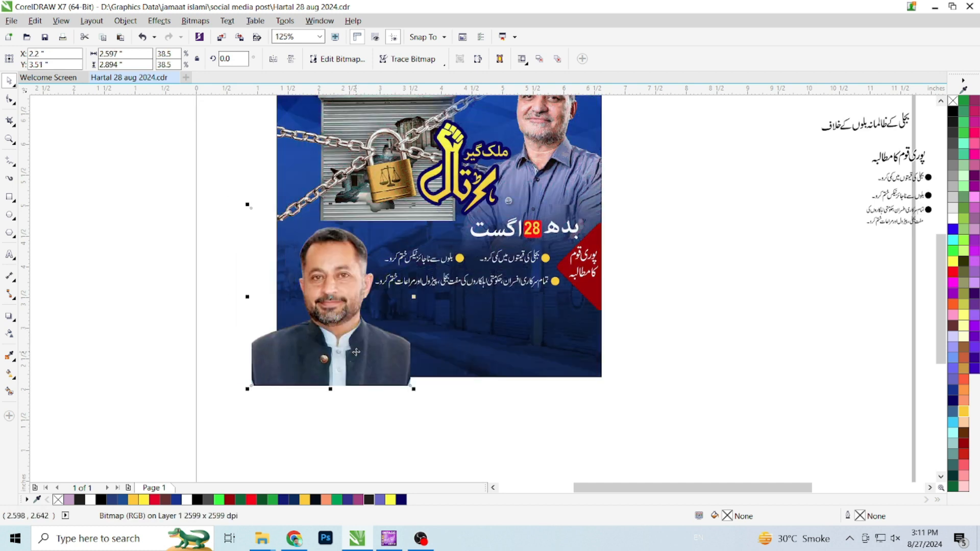
left_click(9, 334)
left_click_drag(343, 339, 343, 380)
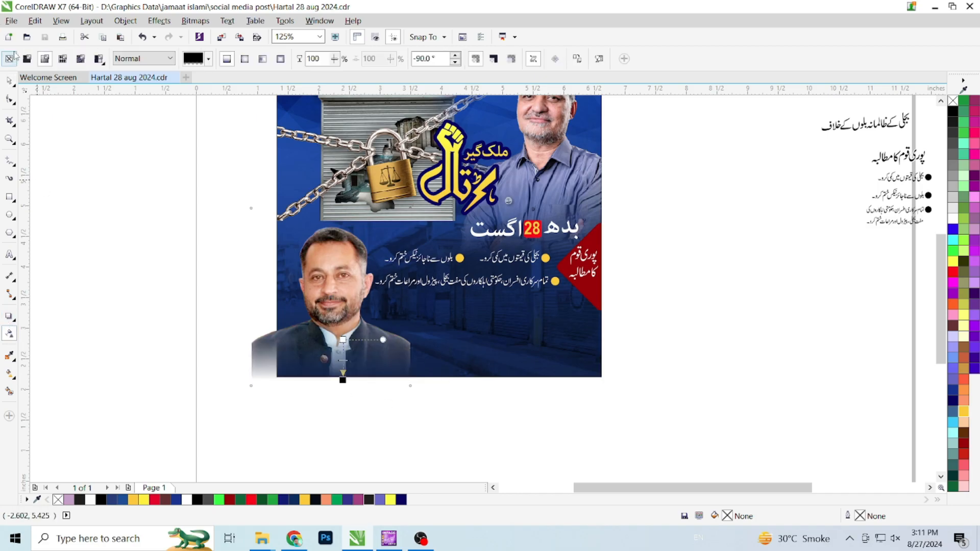
left_click(9, 82)
- PowerClip the dark-vest portrait inside the poster's background square
right_click(322, 291)
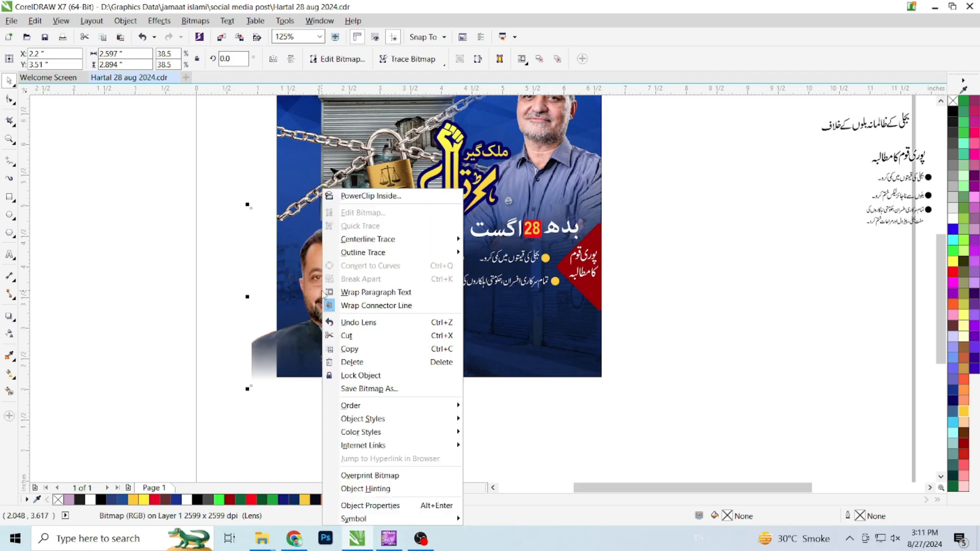
left_click(353, 197)
left_click(299, 206)
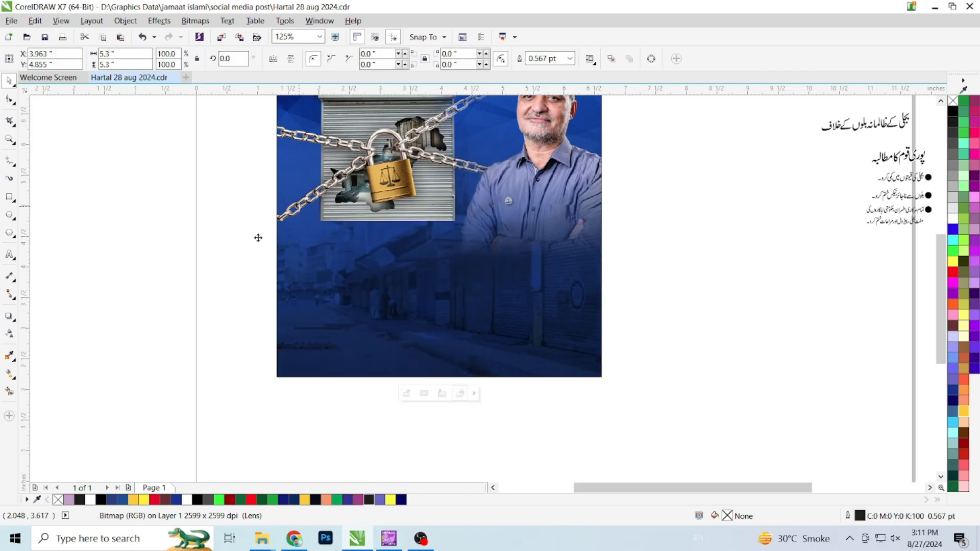
- Move the blue crowd artwork from beside the page onto the bottom of the poster
scroll(214, 332, "down", 2)
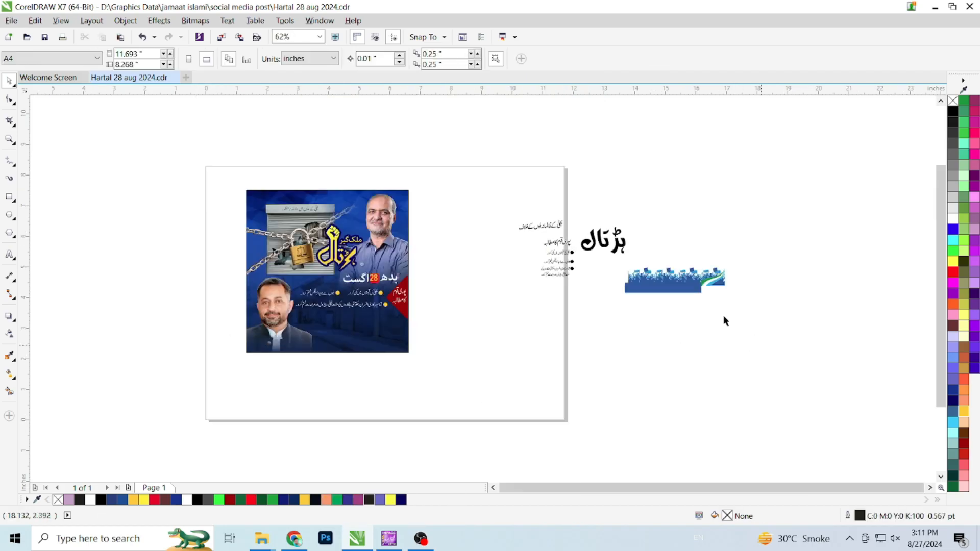
left_click_drag(761, 345, 607, 256)
left_click_drag(680, 287, 347, 342)
- Delete the leftover "ہڑتال" and Urdu demand texts beside the poster
left_click(500, 197)
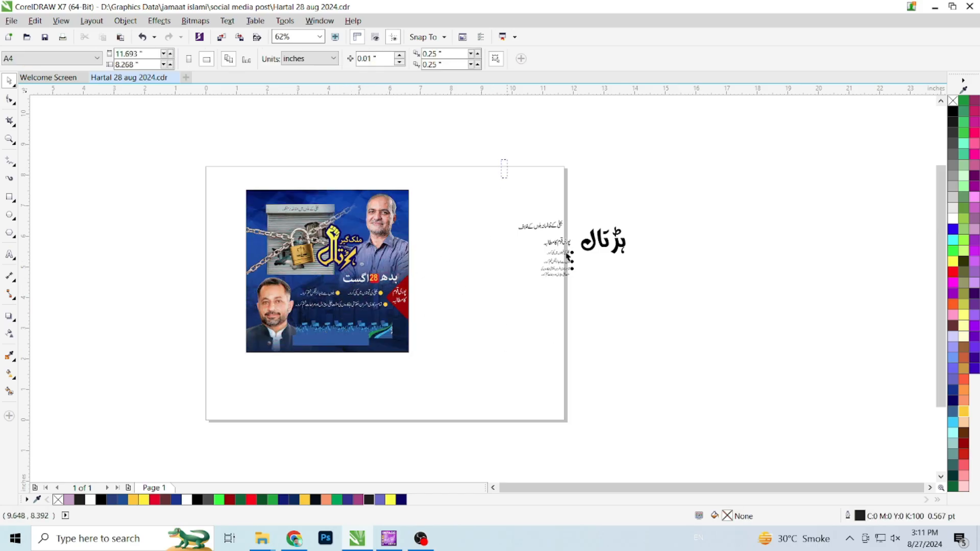
left_click_drag(567, 255, 689, 351)
key("Delete")
- Enlarge the crowd artwork to about 4.7 inches wide along the poster's bottom and duplicate it toward the left
scroll(328, 348, "up", 1)
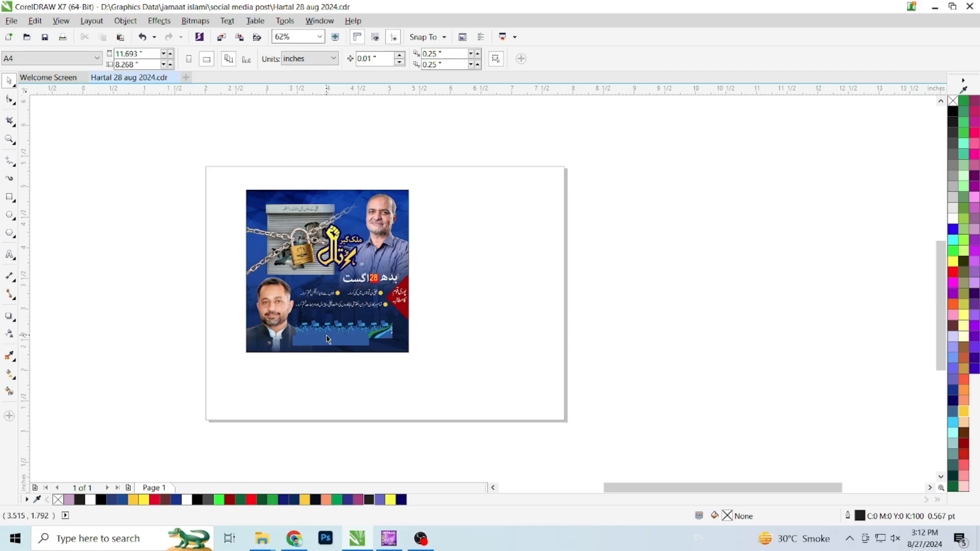
left_click(330, 336)
left_click_drag(459, 349, 513, 378)
left_click_drag(397, 324, 393, 357)
left_click_drag(292, 361, 292, 361)
left_click_drag(191, 386, 207, 382)
left_click_drag(389, 364, 323, 367)
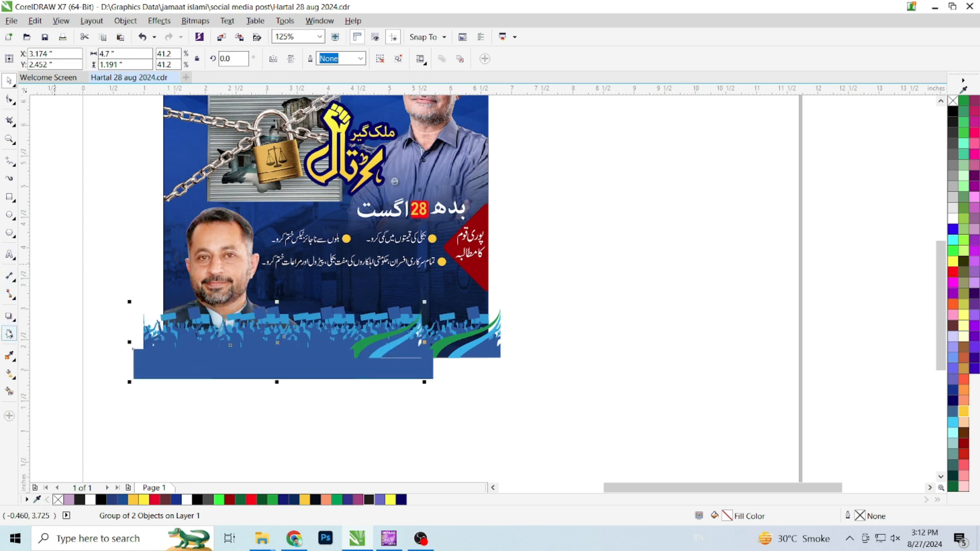
- Try to fade the right end of the crowd copy with a linear transparency
left_click(10, 334)
left_click_drag(298, 337, 419, 341)
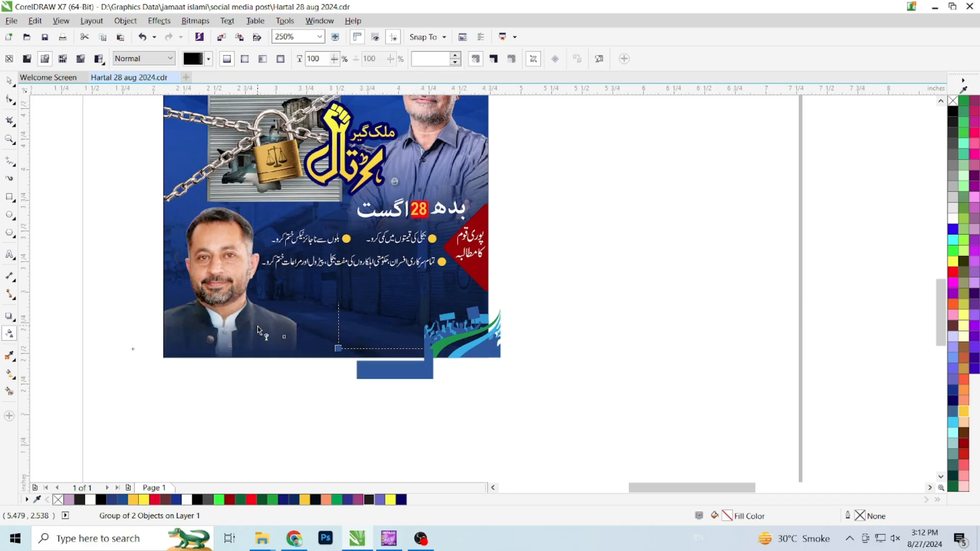
scroll(257, 326, "up", 2)
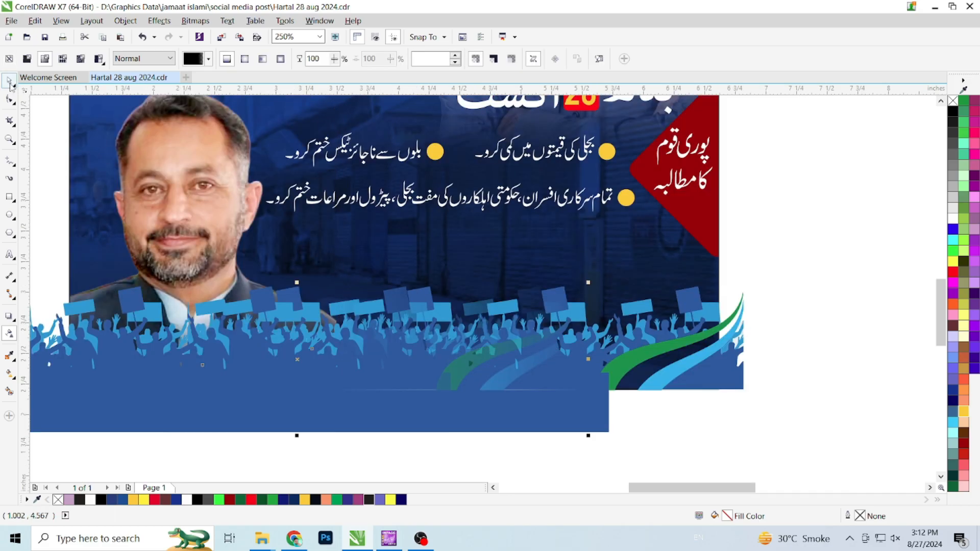
- Move the crowd copy below the poster, ungroup it and delete the green and blue ribbons at its right end
left_click(10, 83)
scroll(317, 372, "down", 2)
left_click_drag(325, 366, 330, 448)
left_click(406, 423, "ctrl")
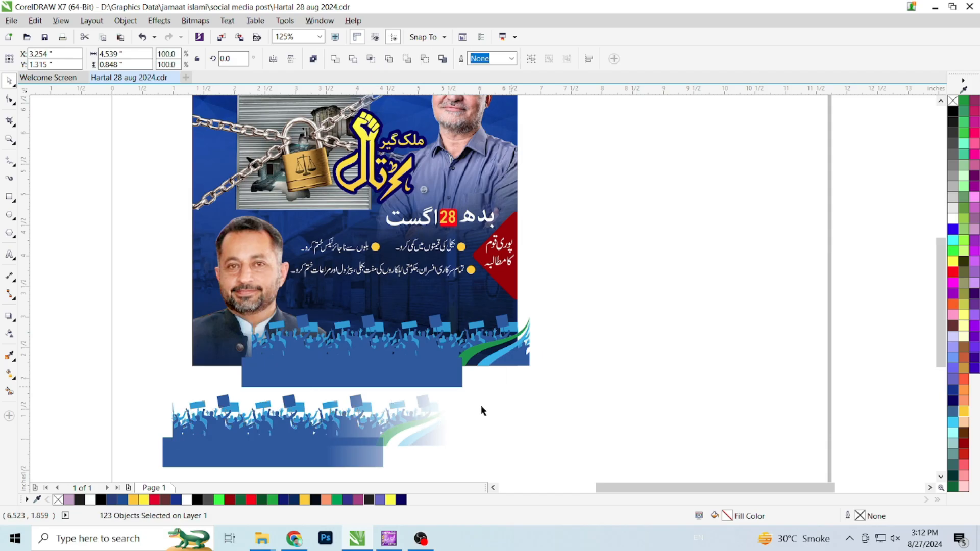
left_click(427, 445, "ctrl")
left_click_drag(493, 452, 378, 429)
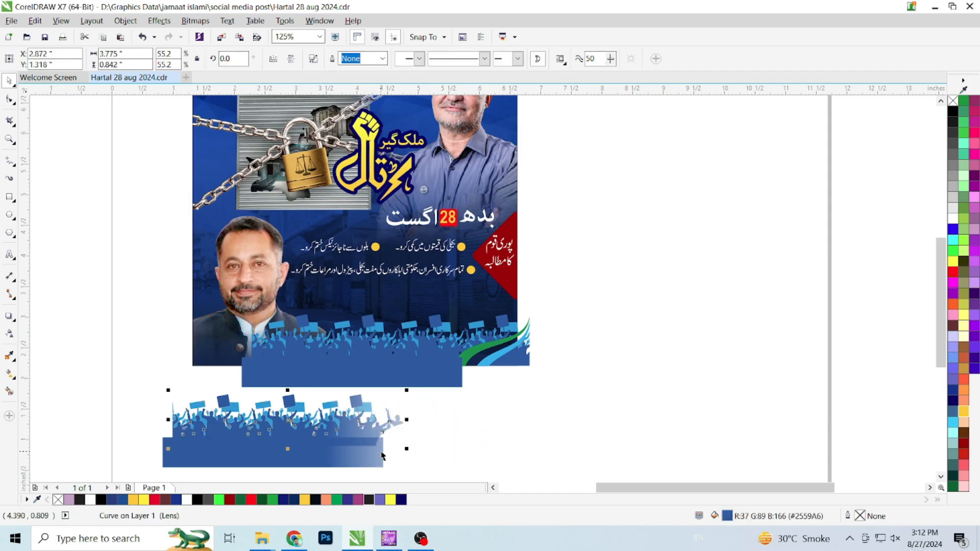
- Undo the stray move of a crowd piece and group the remaining pieces of the crowd copy
left_click(392, 419)
left_click(542, 425)
left_click_drag(264, 455, 295, 407)
key("ctrl+z")
left_click_drag(88, 333, 428, 444)
key("ctrl+g")
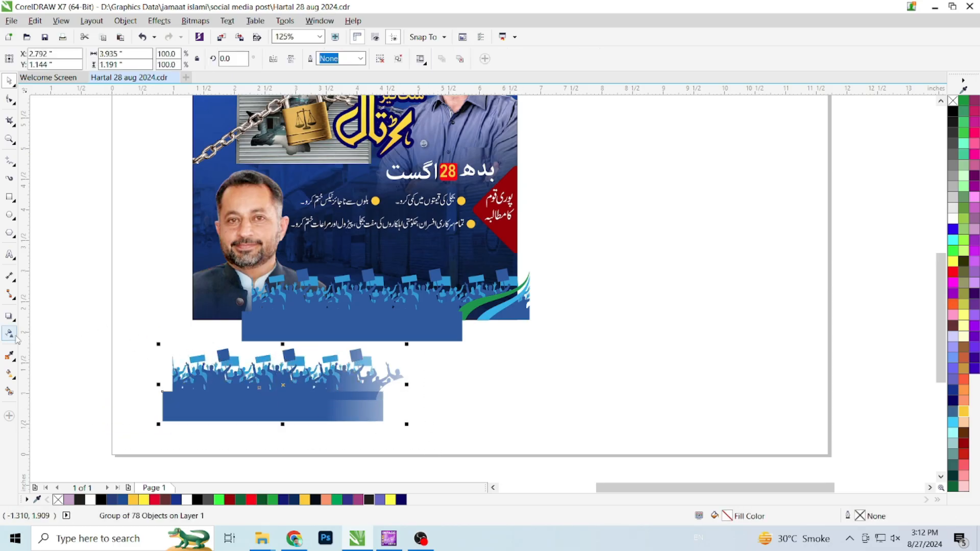
- Remove the crowd copy's transparency, join it to the left of the first crowd and shift both slightly right
left_click(9, 335)
left_click(25, 59)
left_click(9, 81)
left_click_drag(345, 385, 220, 311)
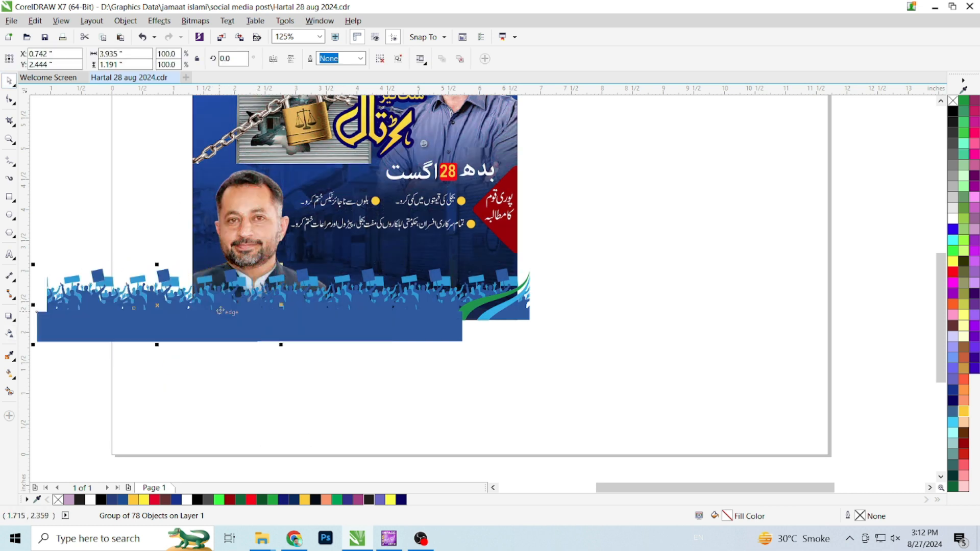
left_click(328, 328, "shift")
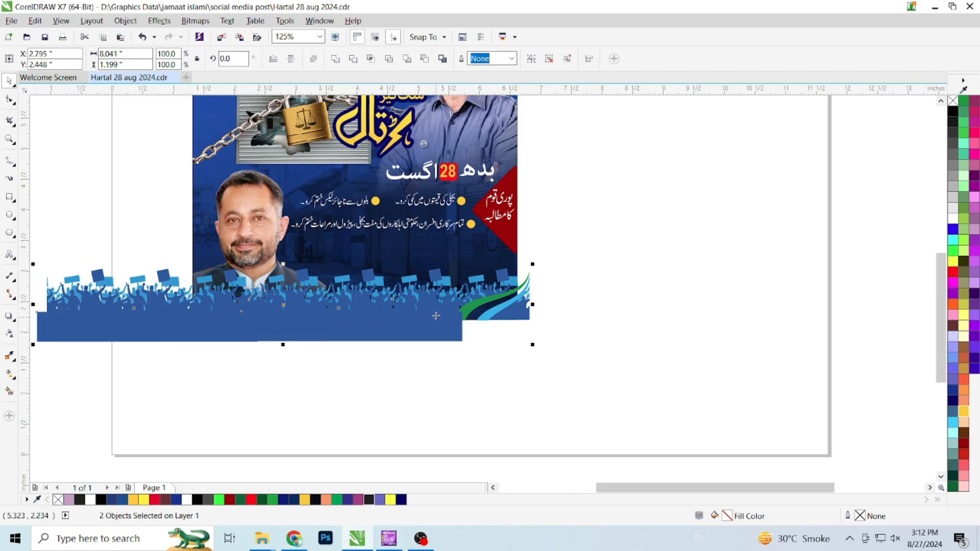
left_click_drag(436, 316, 429, 313)
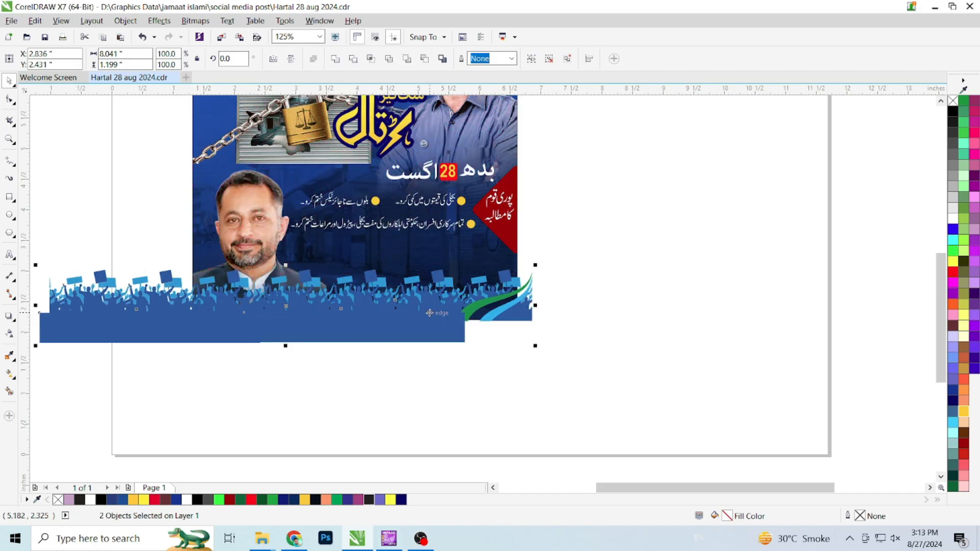
- Group the two crowd pieces and PowerClip them inside the poster's background square
right_click(429, 313)
left_click(410, 320)
key("ctrl+g")
right_click(409, 320)
left_click(343, 322)
left_click(343, 320)
- Edit the PowerClip contents to set the crowd along the poster's bottom edge behind the dark-vest portrait, and finish editing
right_click(245, 160)
left_click(258, 218)
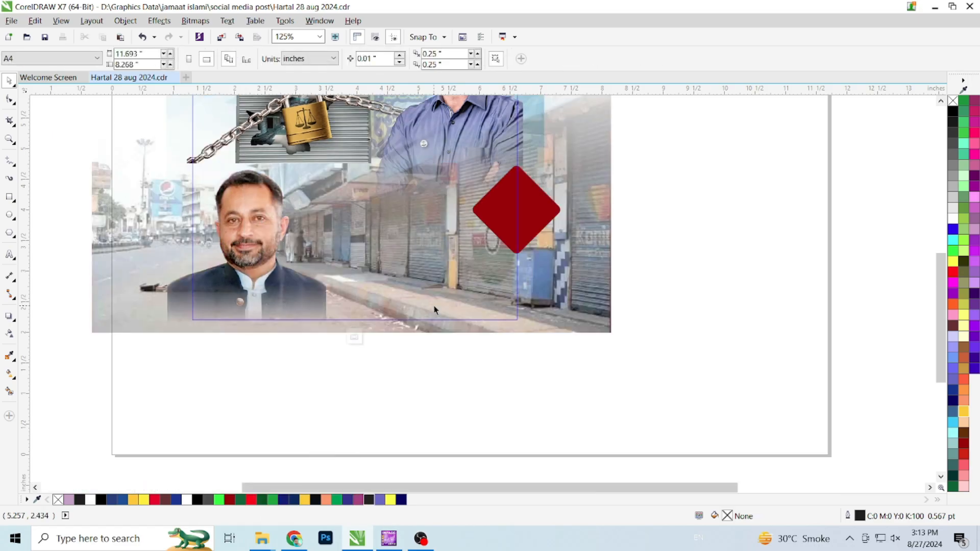
left_click(423, 307)
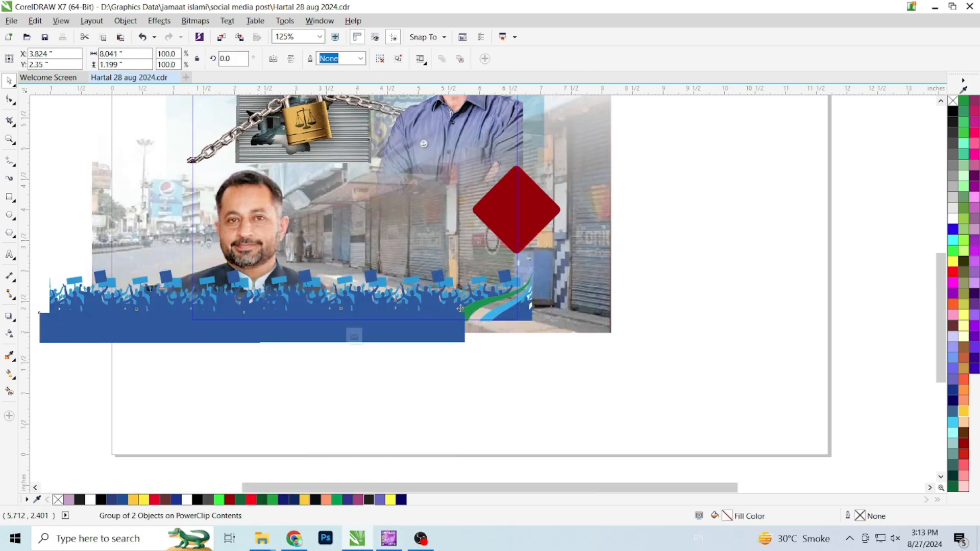
left_click_drag(460, 308, 448, 306)
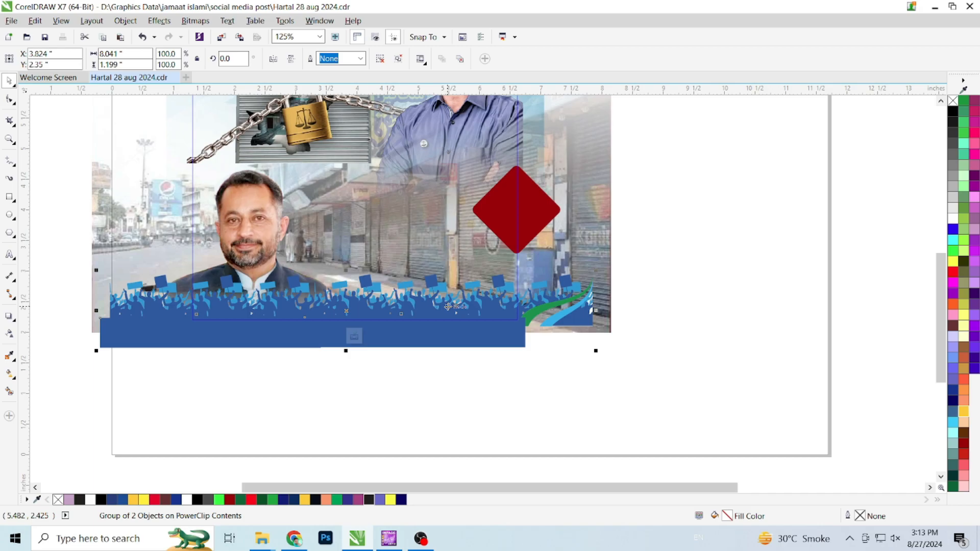
right_click(448, 306)
left_click(490, 254)
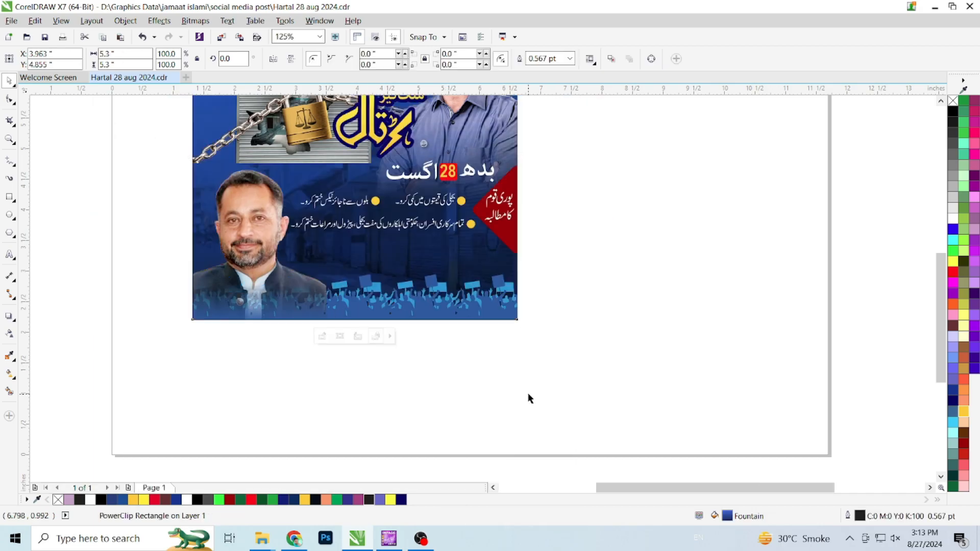
left_click(529, 398)
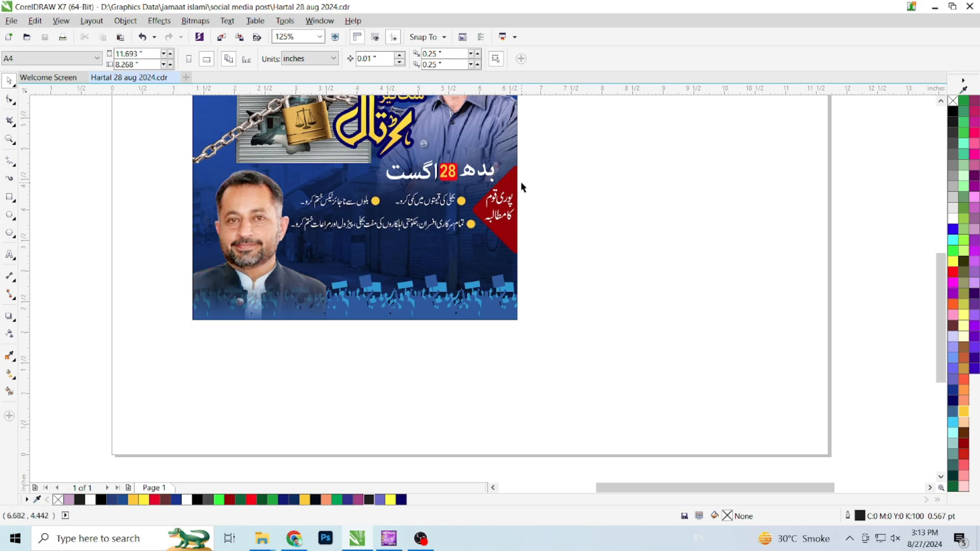
- Add a new line of Urdu artistic text in the empty area beside the poster
scroll(525, 214, "up", 2)
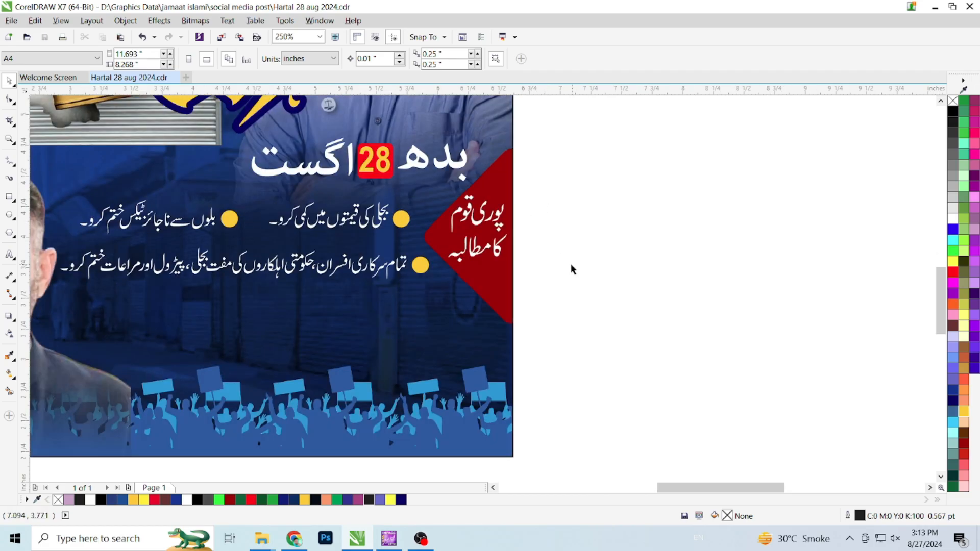
scroll(481, 319, "down", 2)
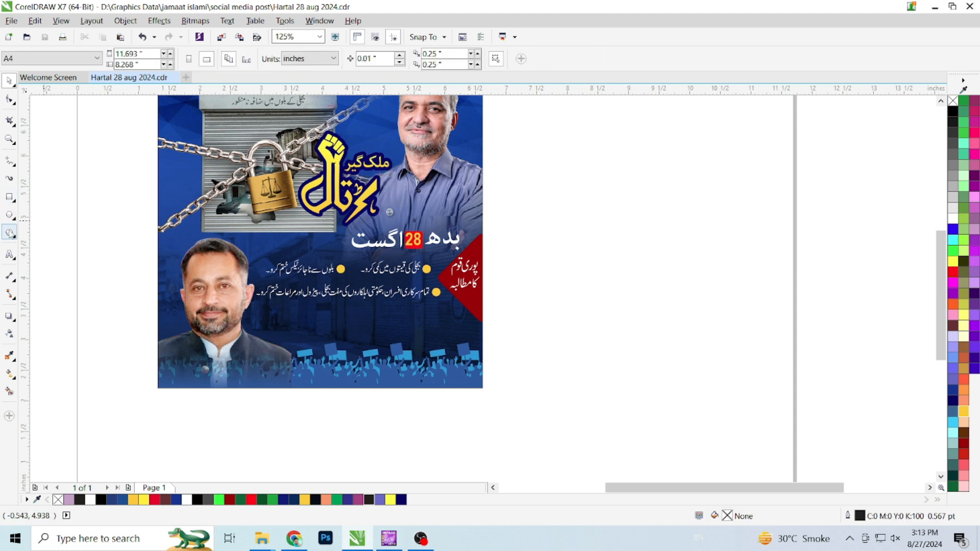
left_click(10, 254)
left_click(569, 290)
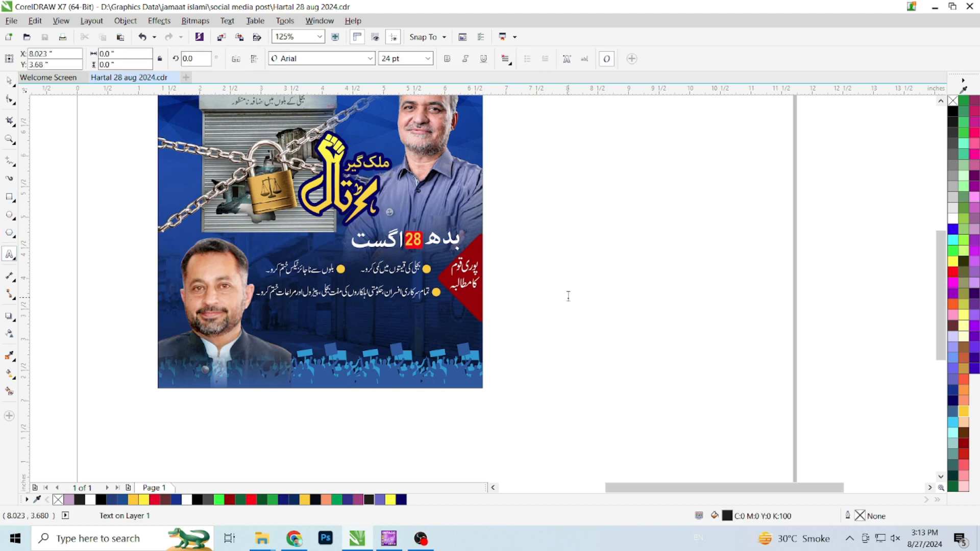
type("Sl")
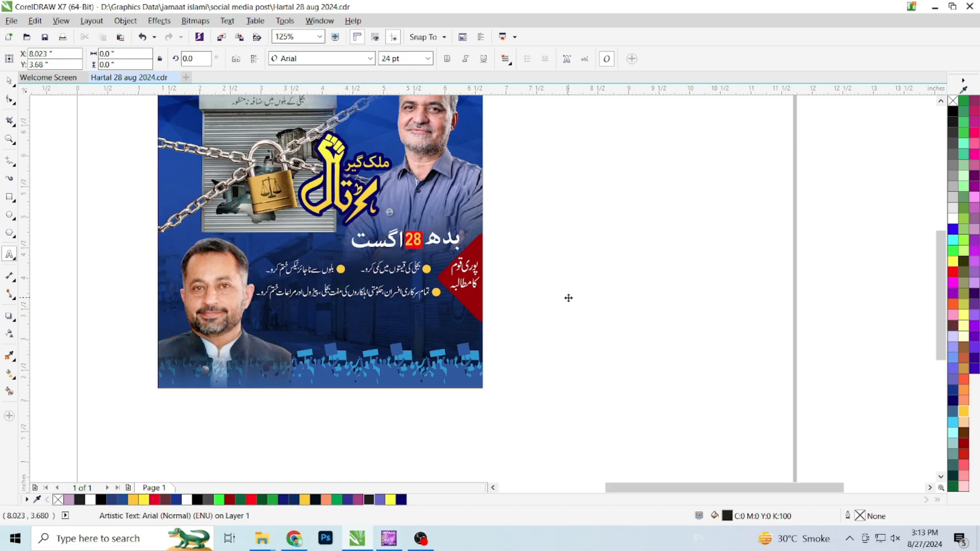
key("alt+shift")
type("□")
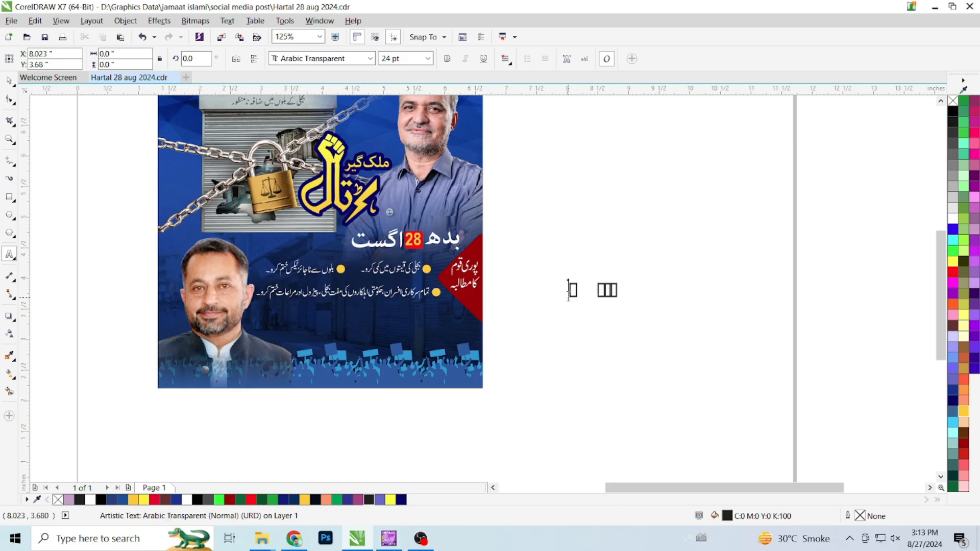
type("□□□□")
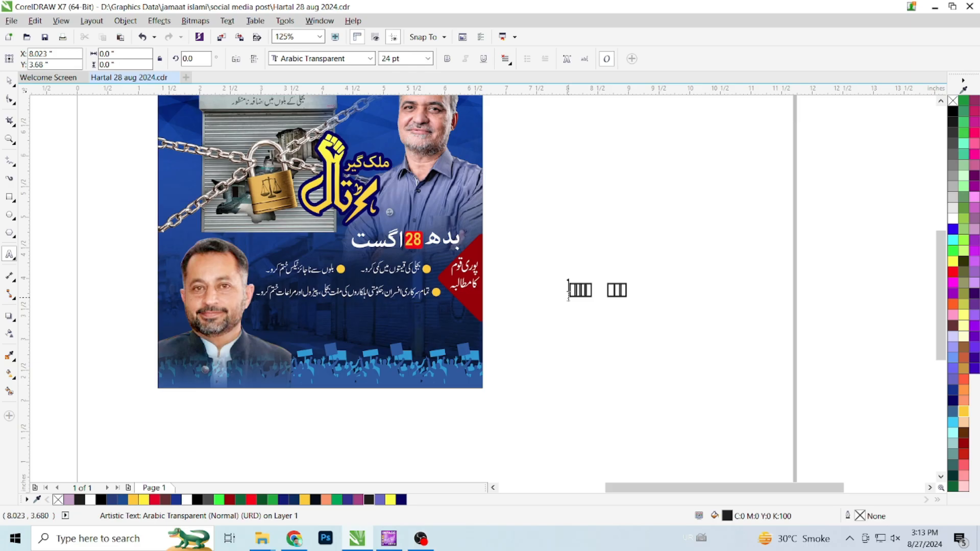
type(" □□□□□")
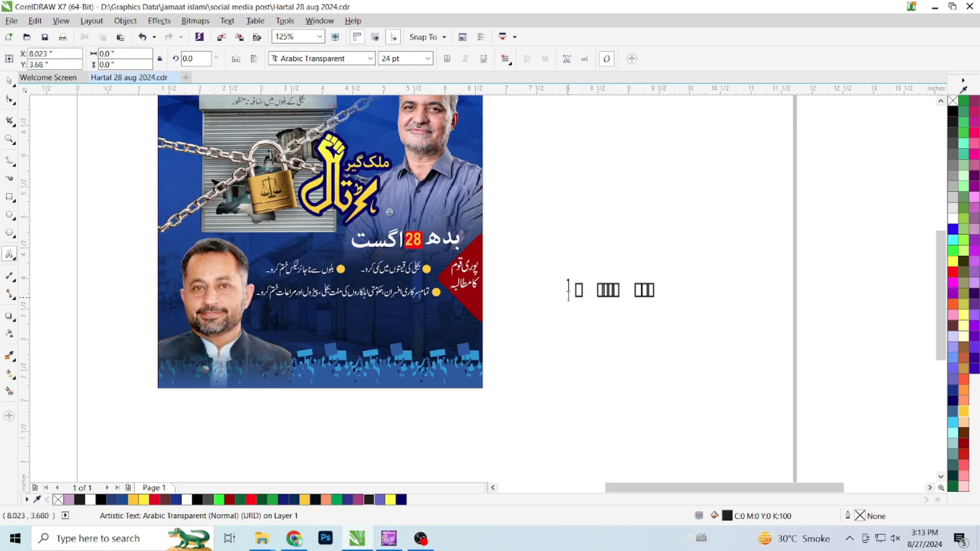
type(" □")
- Set the new Urdu text line beside the poster to the Jameel Noori Nastaleeq font
left_click(9, 81)
left_click(311, 58)
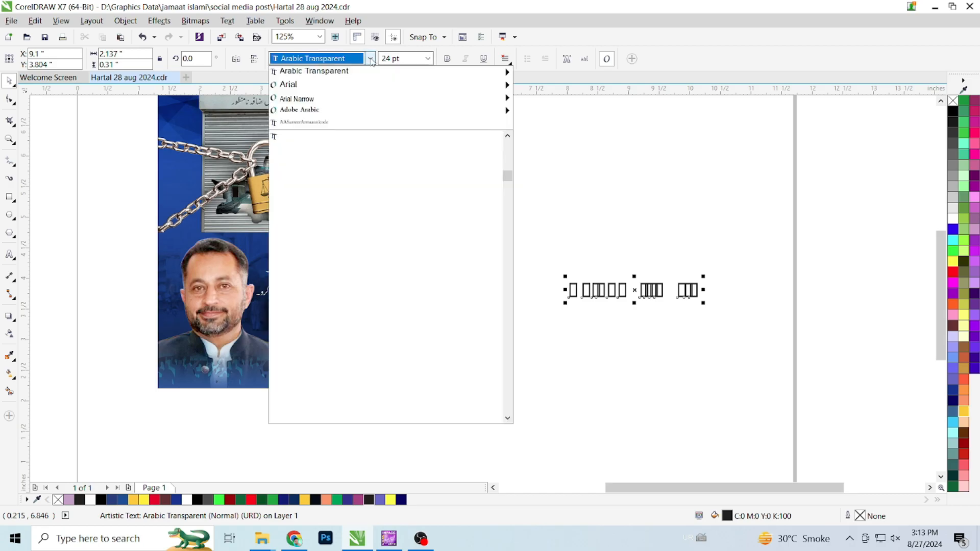
scroll(364, 125, "down", 10)
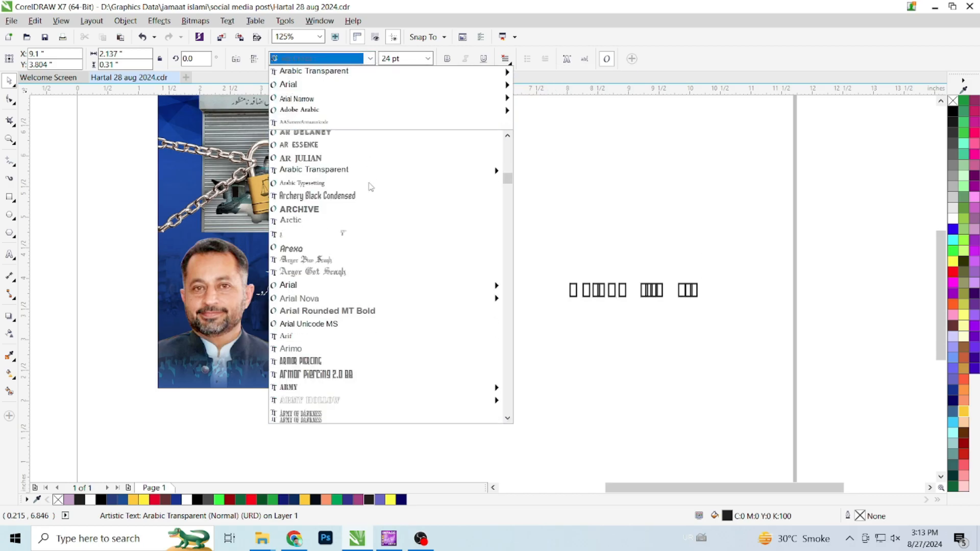
scroll(506, 209, "down", 10)
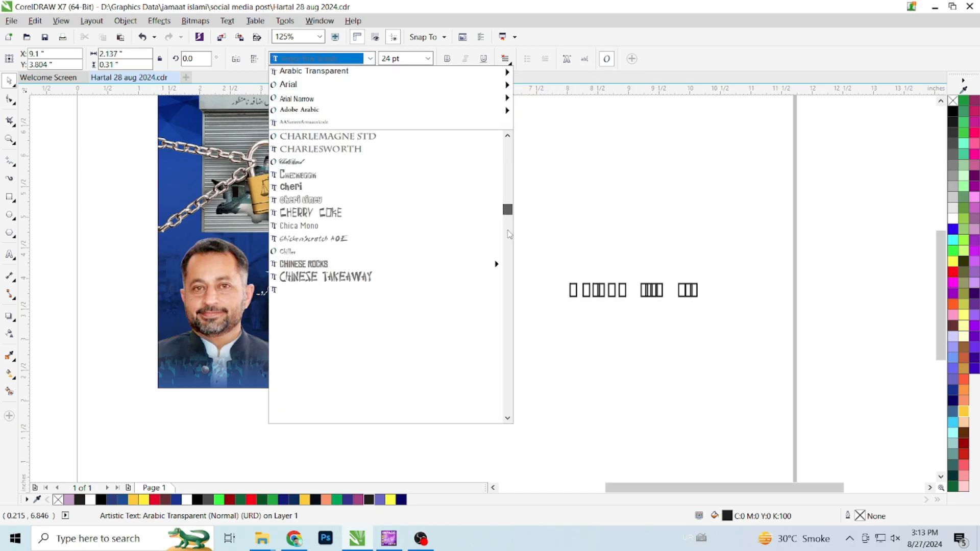
scroll(510, 234, "down", 15)
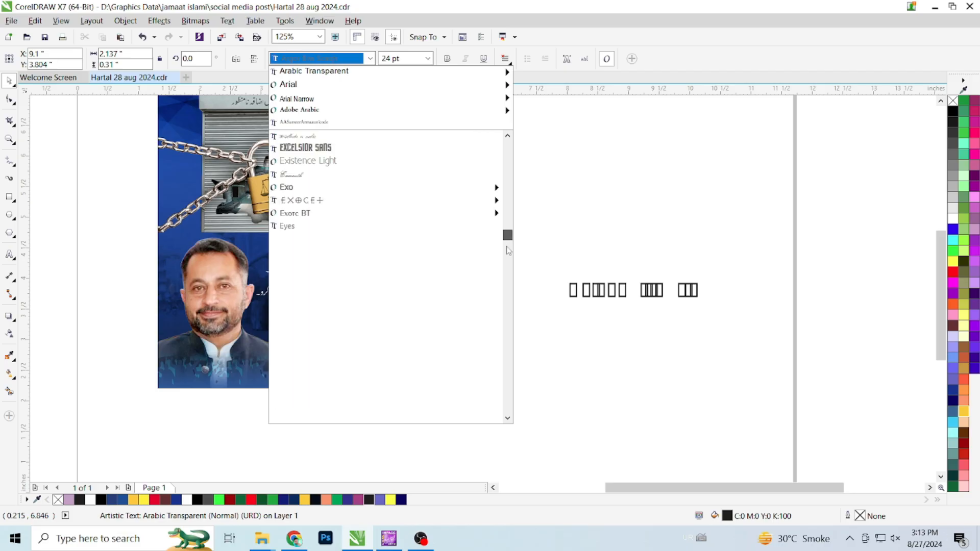
scroll(509, 259, "down", 20)
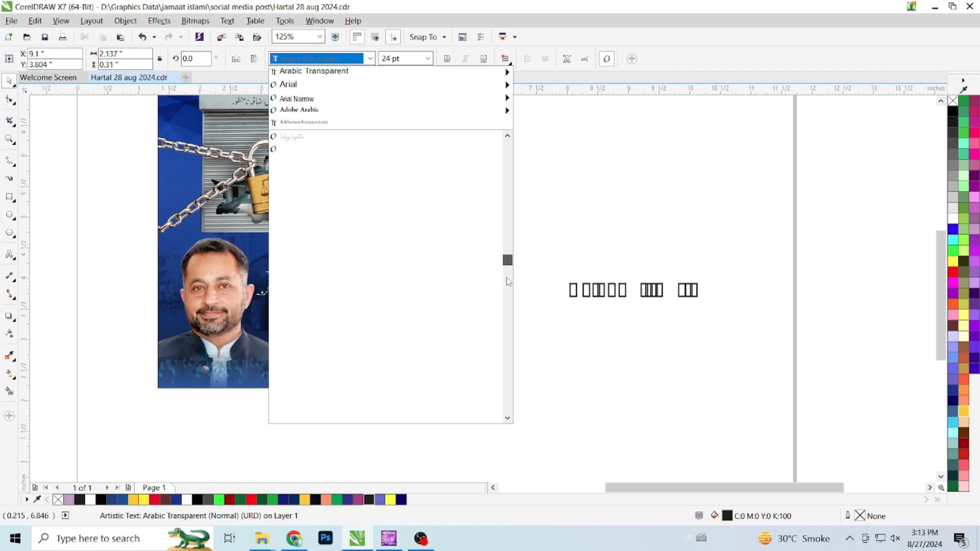
scroll(508, 289, "down", 20)
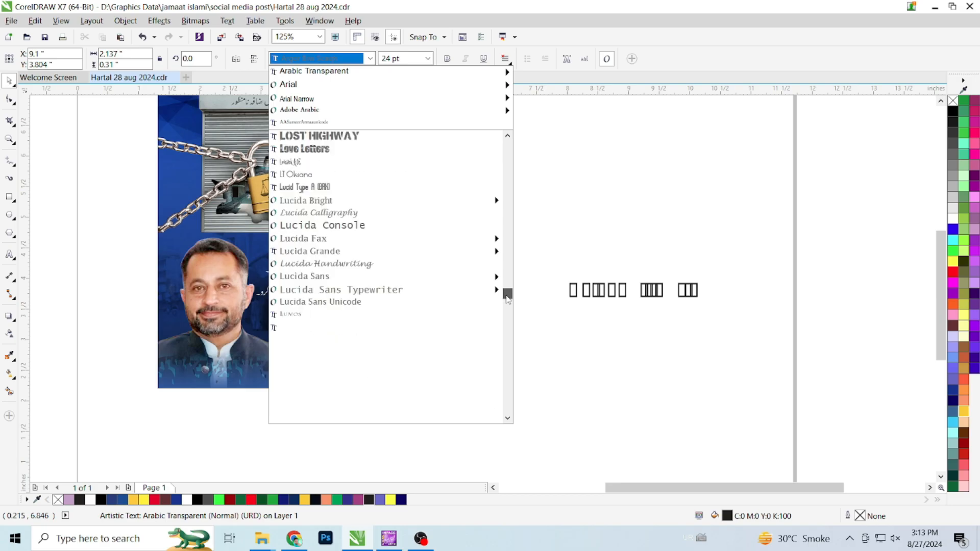
scroll(509, 312, "down", 20)
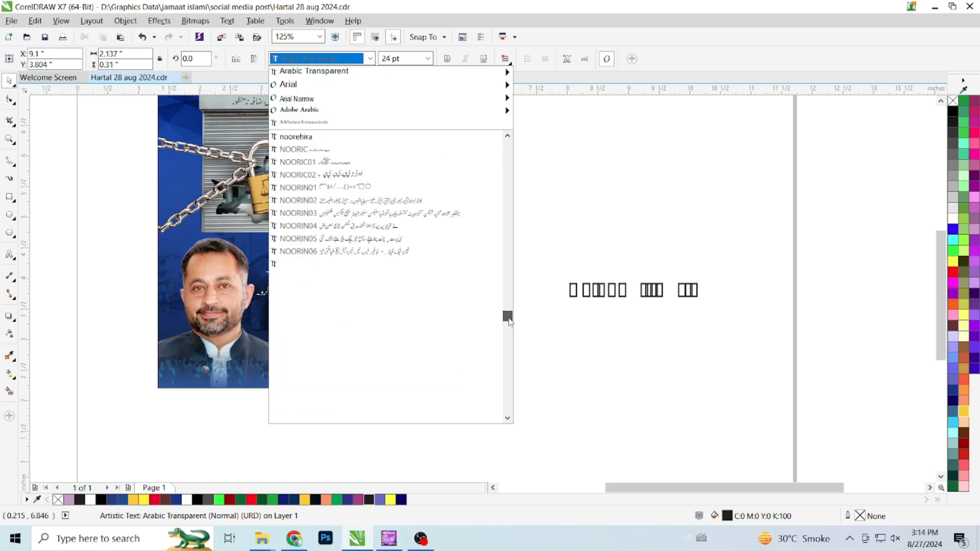
scroll(511, 329, "down", 20)
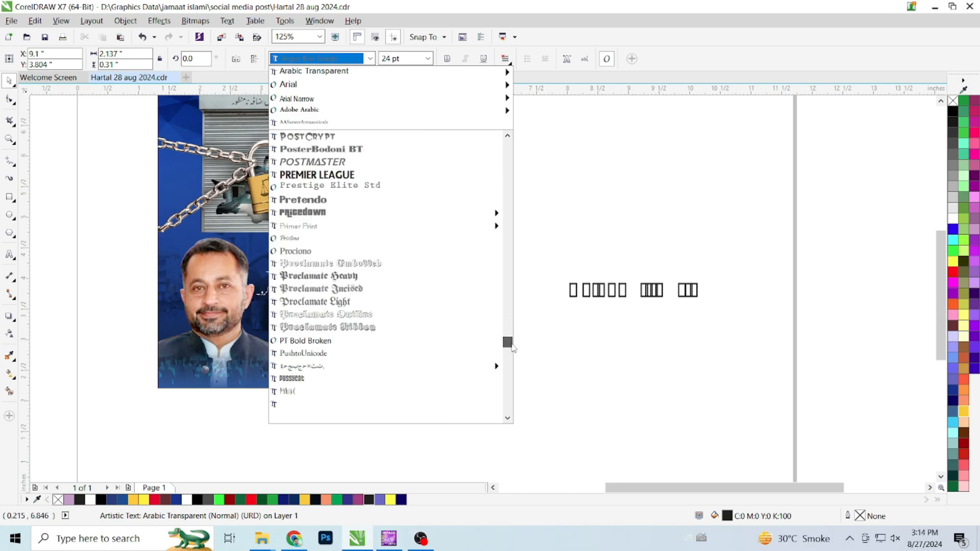
left_click_drag(514, 350, 513, 280)
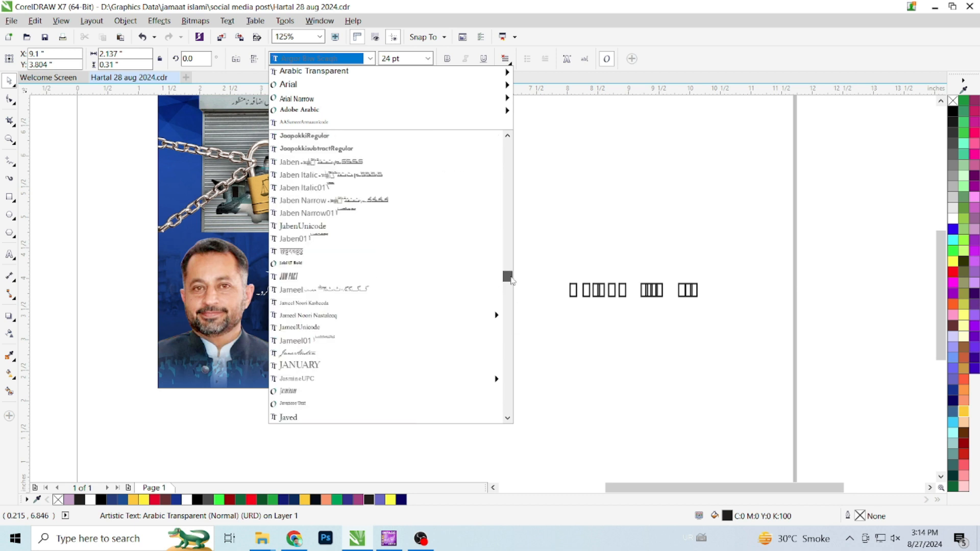
left_click(390, 317)
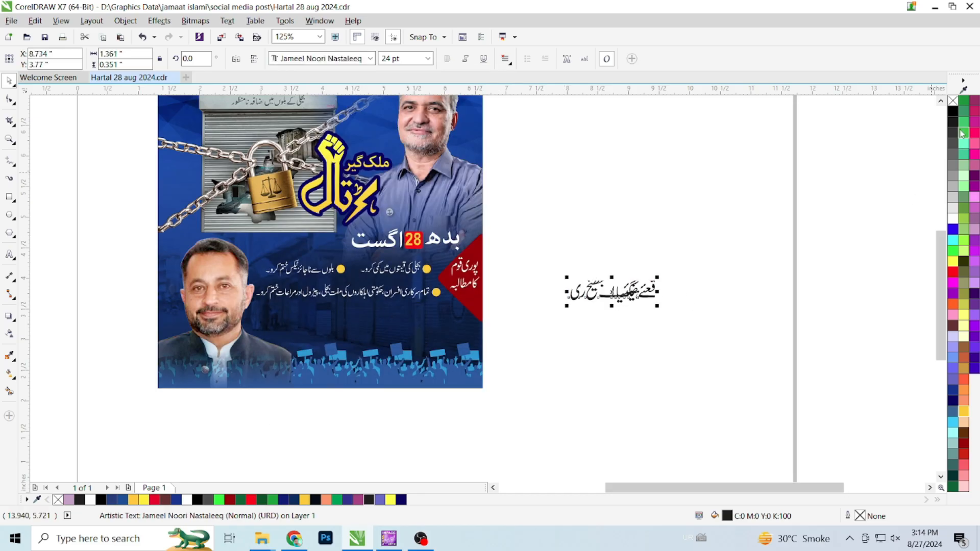
- Correct the spelling of the Urdu name by removing the stray hamza and adding ء at the end of its second word
scroll(612, 290, "up", 2)
double_click(606, 293)
left_click(599, 289)
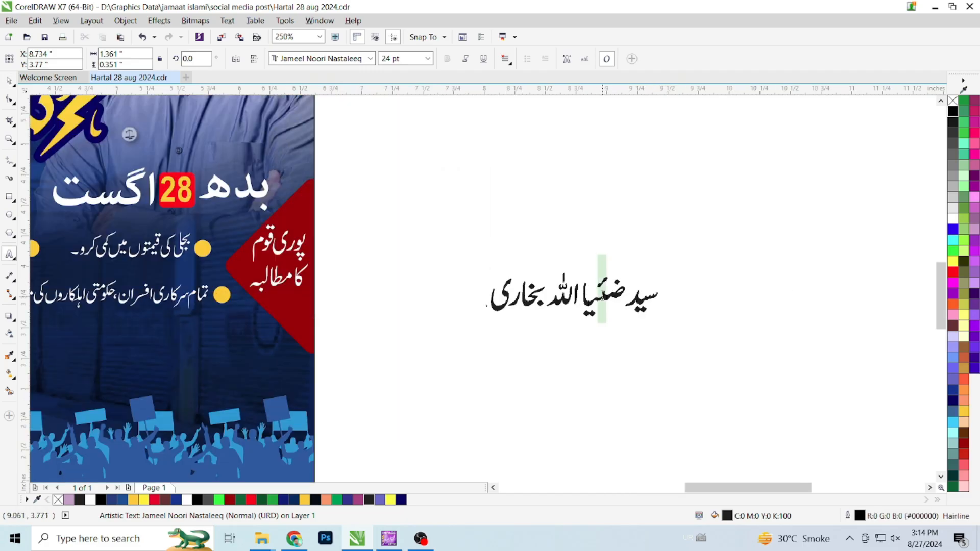
key("BackSpace")
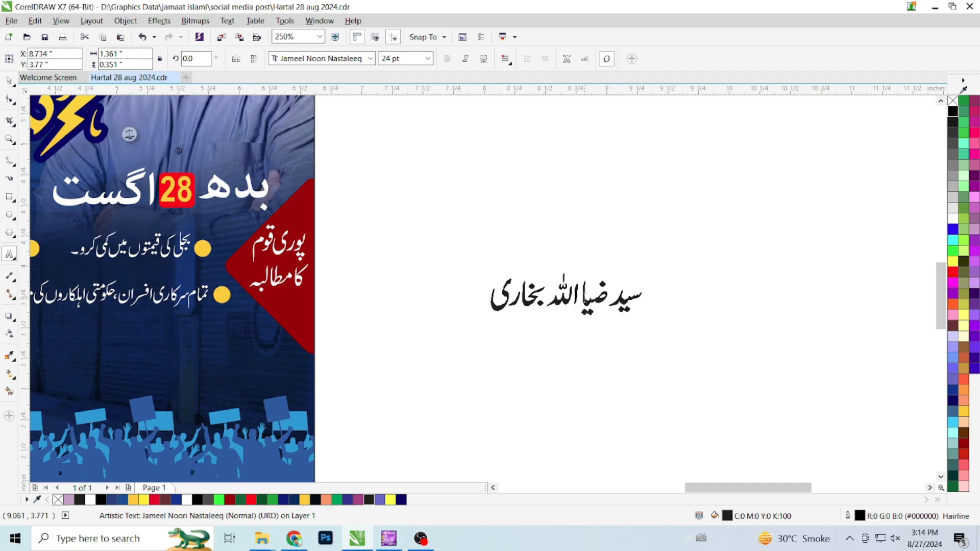
type("ئ")
key("BackSpace")
type("ء")
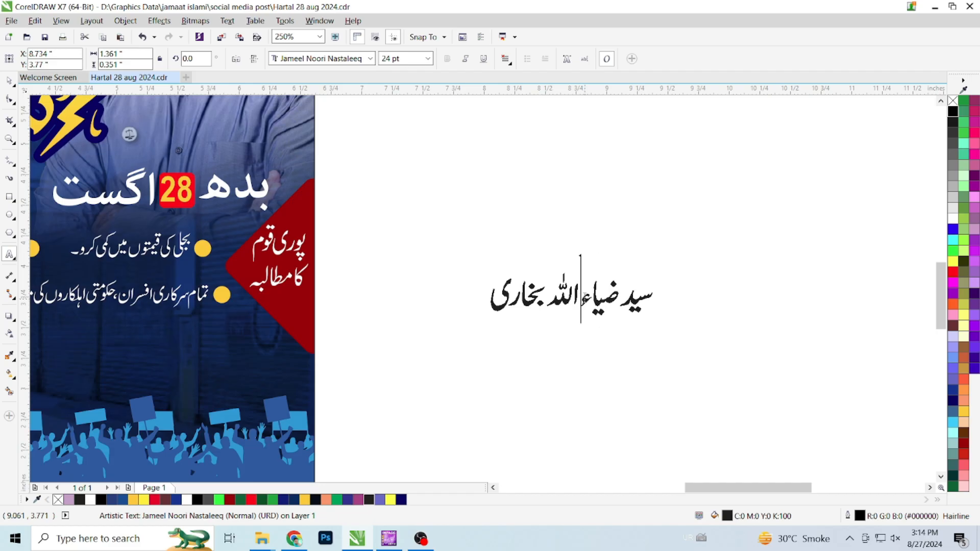
left_click(9, 81)
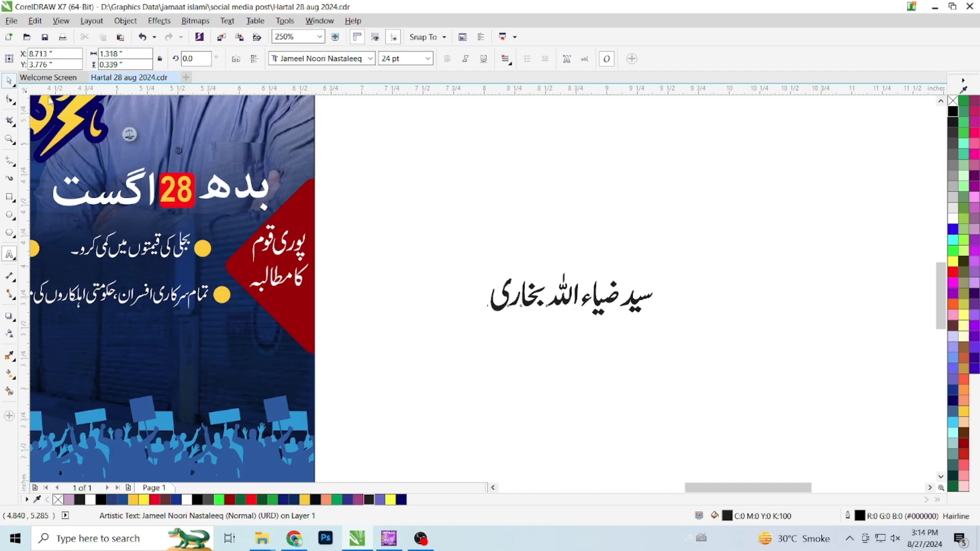
- Move the Urdu name onto the poster, below the demands and above the crowd
scroll(750, 248, "down", 1)
left_click_drag(673, 273, 481, 303)
scroll(481, 303, "up", 1)
- Colour the name's fill and outline gold (#FFCC00) and enlarge the text to about 30.8 pt
left_click(953, 262)
right_click(954, 263)
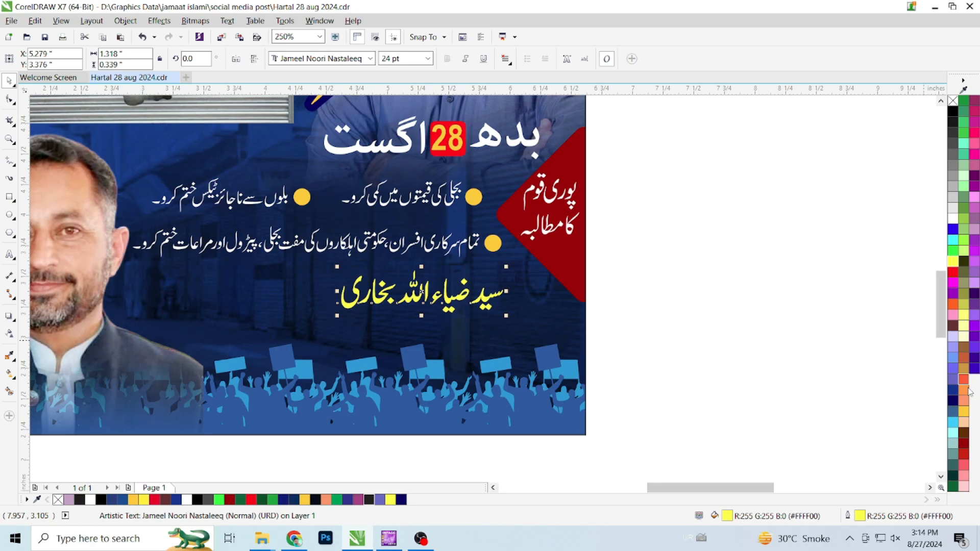
left_click(964, 412)
right_click(964, 412)
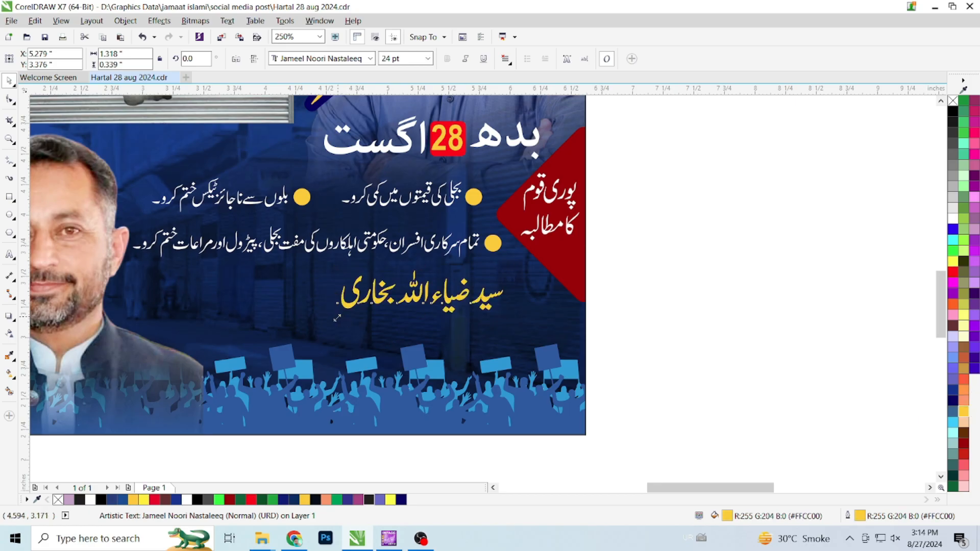
left_click_drag(337, 318, 291, 329)
left_click_drag(436, 309, 580, 312)
- Apply the italic, elongated style of Jameel Noori Nastaleeq to the name's first word and shift the name left, clear of the red diamond
double_click(531, 316)
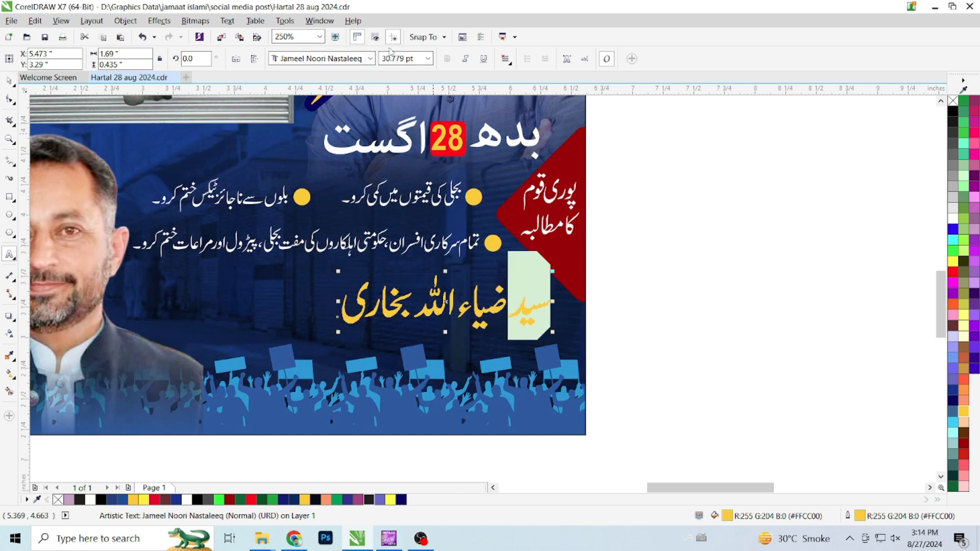
left_click(370, 59)
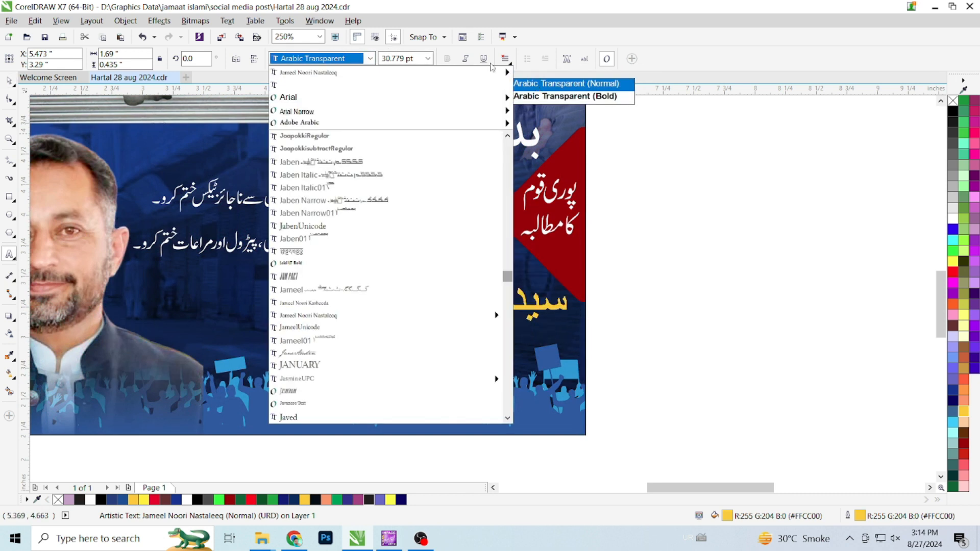
mouse_move(495, 71)
left_click(552, 82)
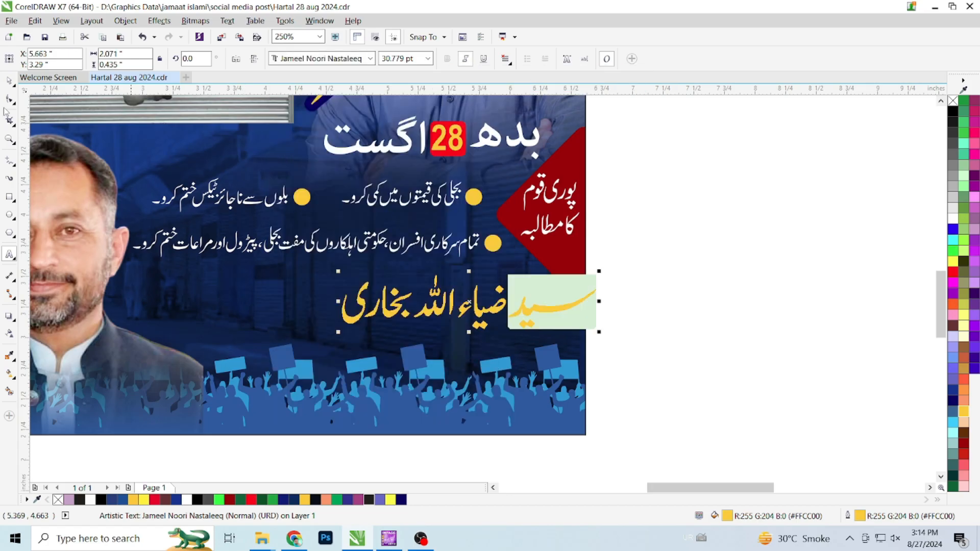
left_click(8, 81)
left_click_drag(536, 313, 481, 312)
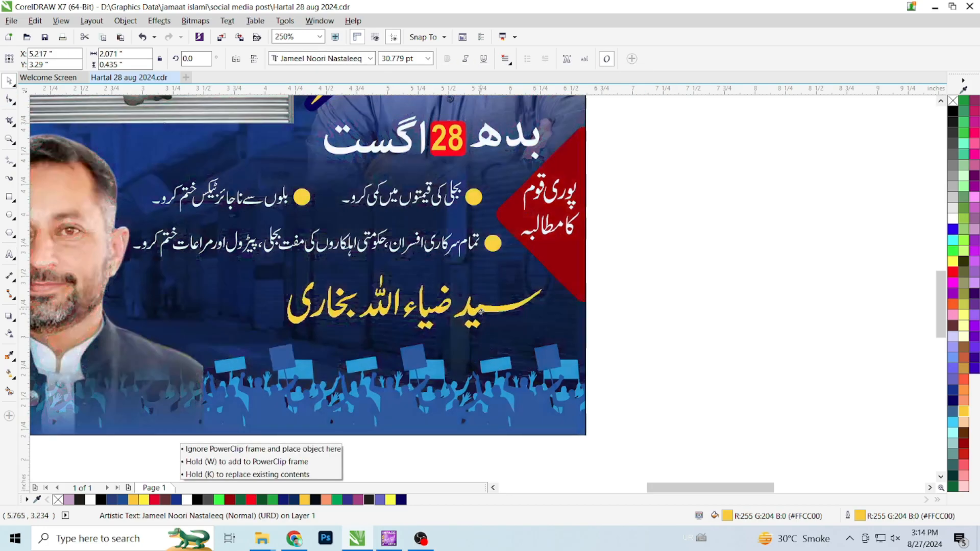
left_click(713, 310)
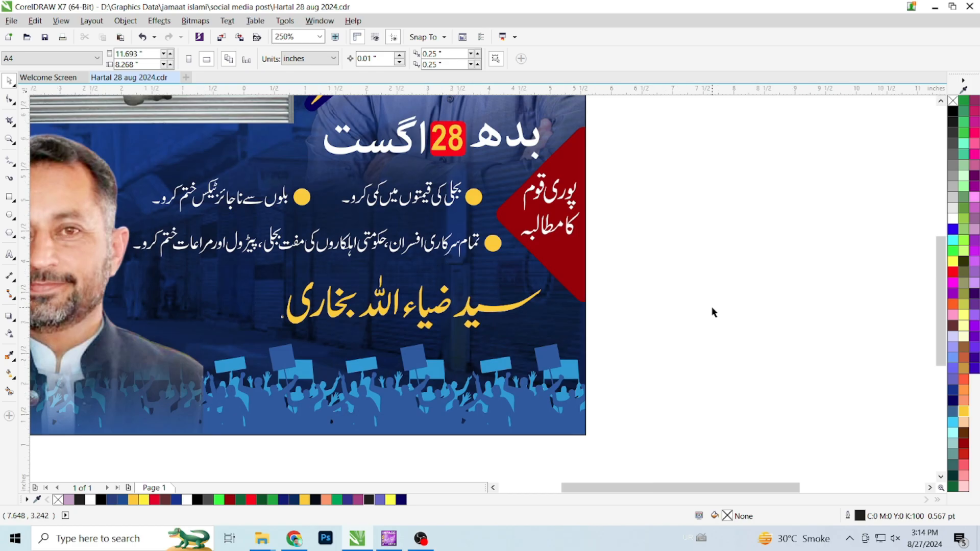
scroll(713, 313, "down", 2)
scroll(504, 317, "up", 2)
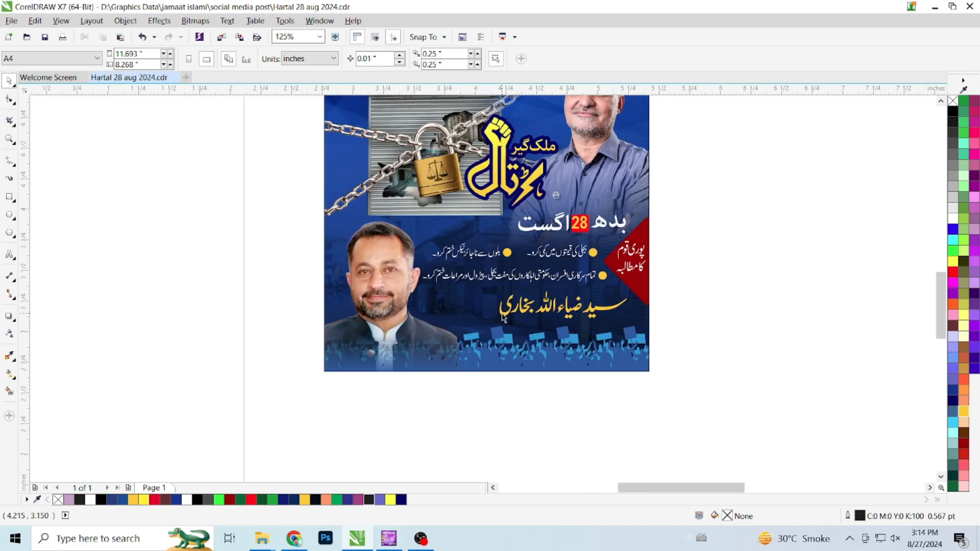
- Duplicate the gold name to its left, partly over the dark-vest portrait
left_click(548, 307)
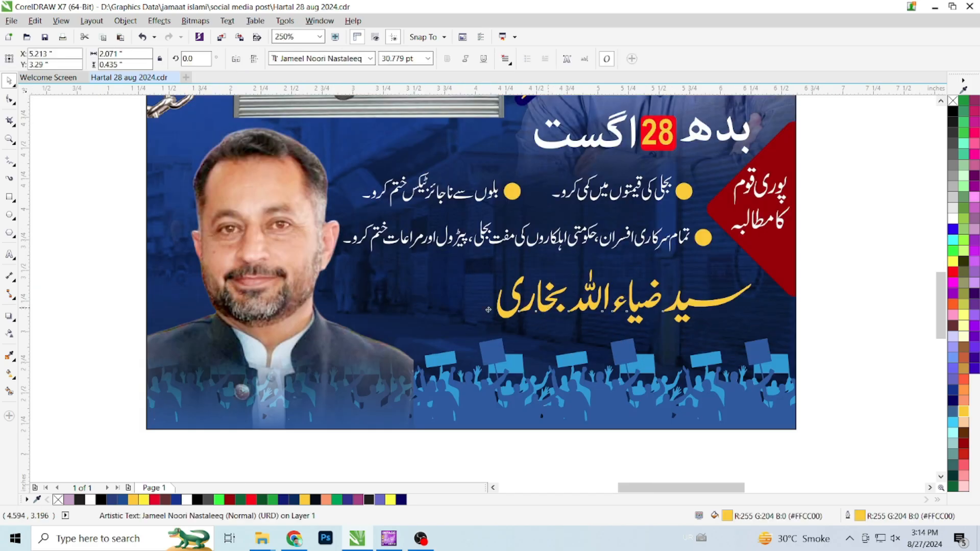
left_click_drag(489, 310, 313, 310)
right_click(313, 309)
- Replace the duplicated text with the title قائمقام امیر جماعت اسلامی ضلع جہلم
double_click(313, 309)
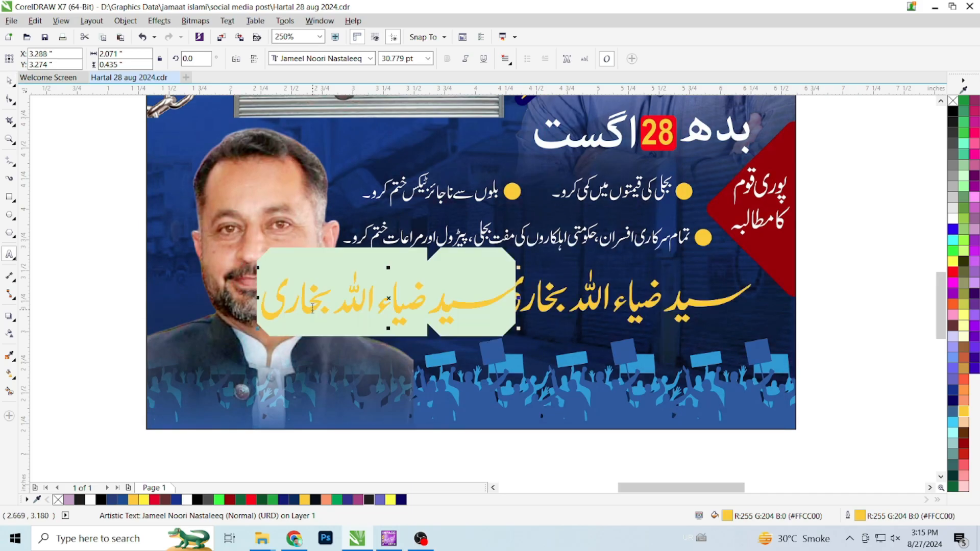
type("امیر جم")
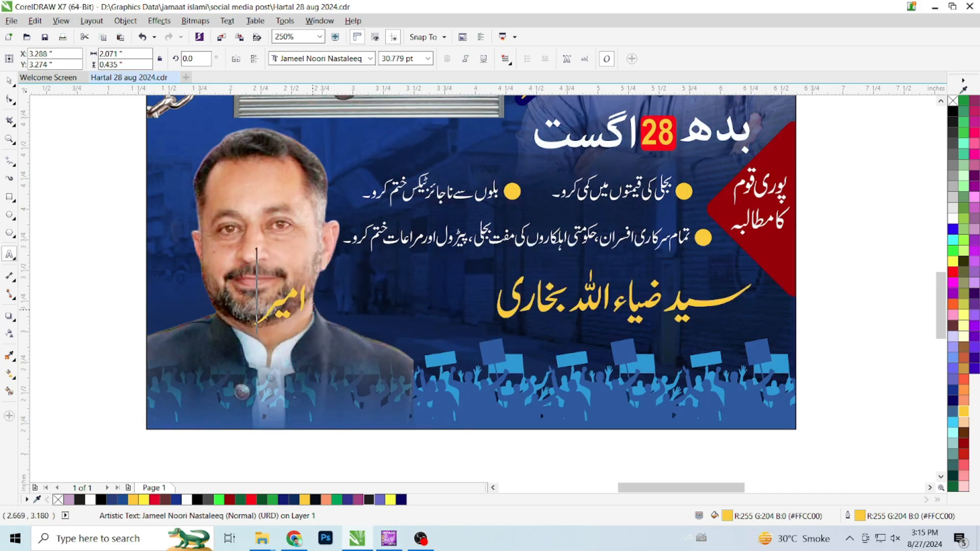
key("BackSpace")
key("BackSpace")
key("BackSpace")
key("BackSpace")
key("BackSpace")
type("قائم")
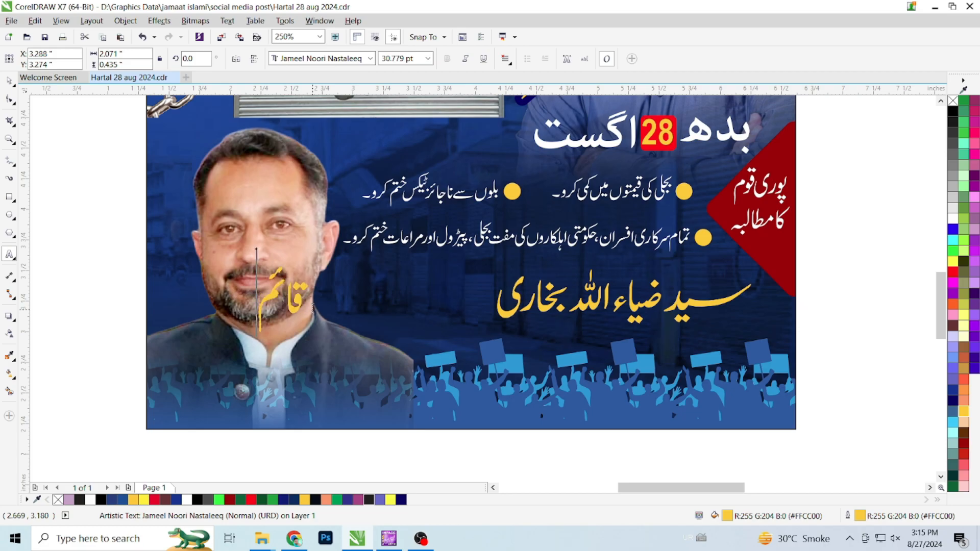
type("قام ا")
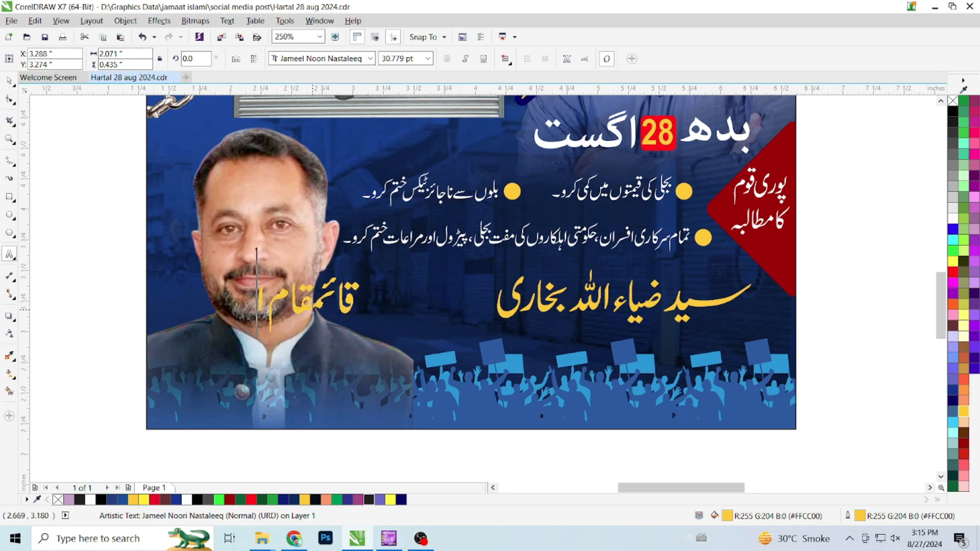
type("میر جماعت")
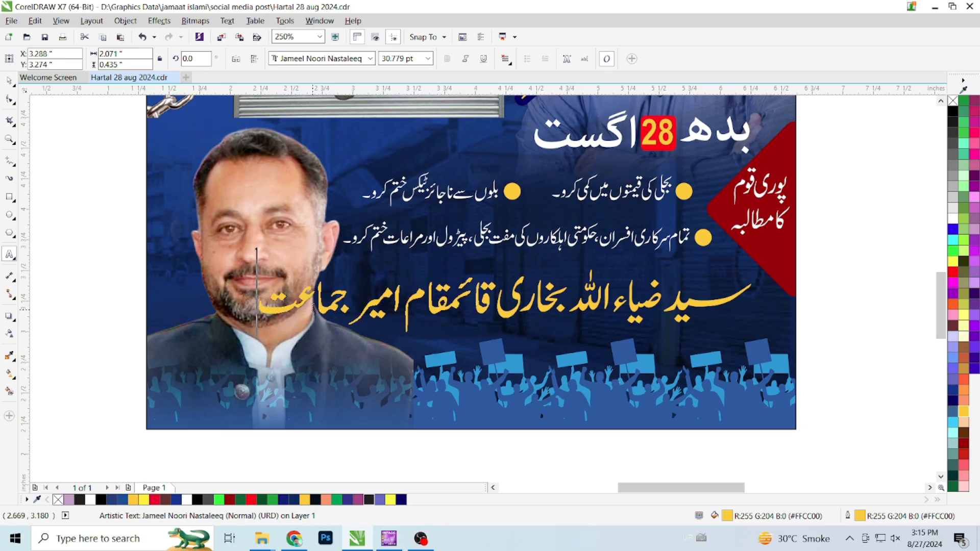
type(" اسلامی ض")
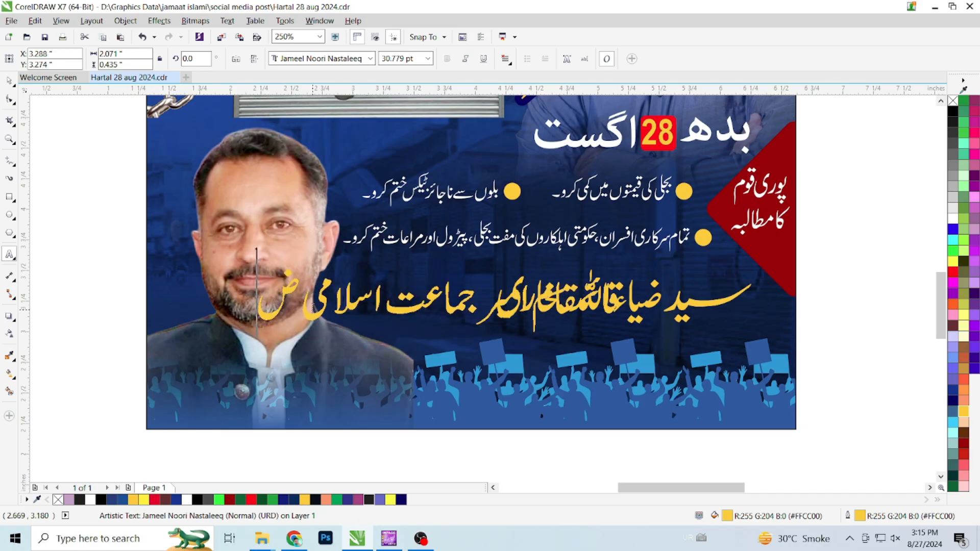
type("لع جہلم")
left_click(9, 81)
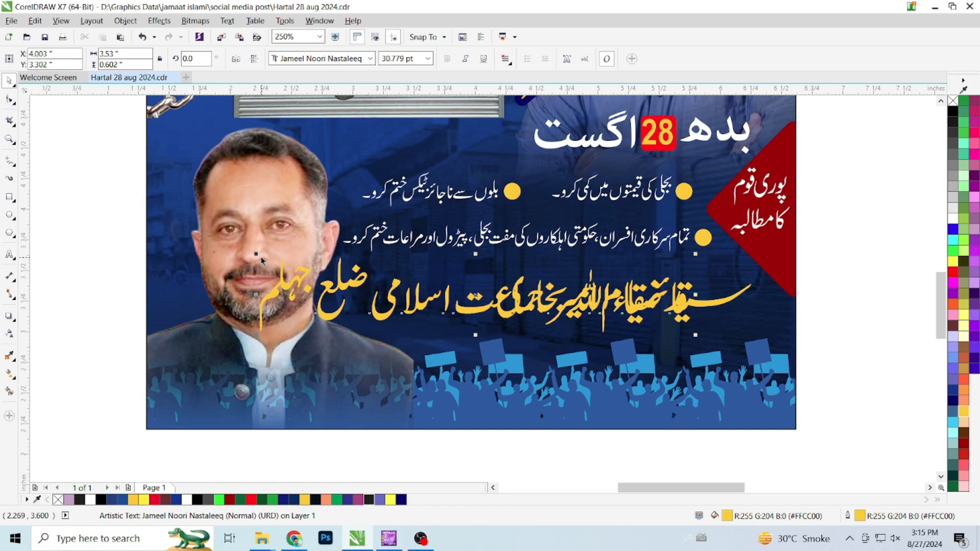
- Shrink the title line to about 10.9 pt and place it between the portrait and the name
left_click_drag(261, 256, 341, 278)
left_click_drag(512, 299, 443, 300)
scroll(443, 299, "up", 2)
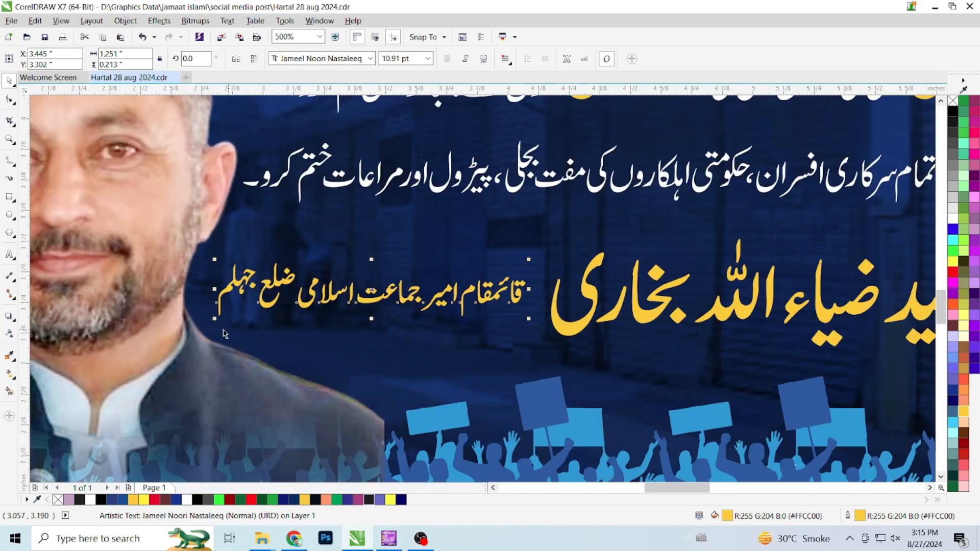
- Reduce the name slightly, then bring the title line close beside it and enlarge the title to about 11.7 pt
left_click(563, 330)
left_click_drag(548, 349, 620, 337)
left_click_drag(507, 302, 583, 306)
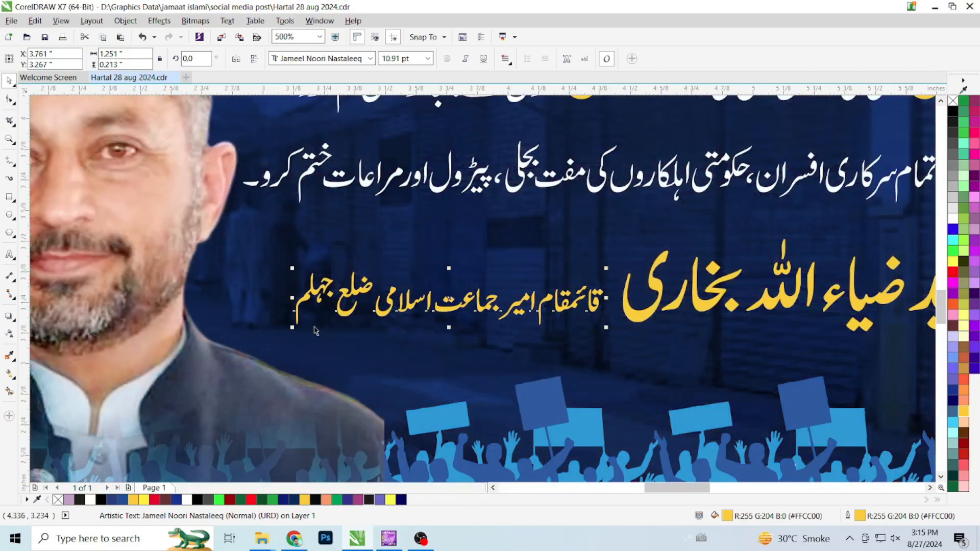
left_click_drag(293, 328, 269, 343)
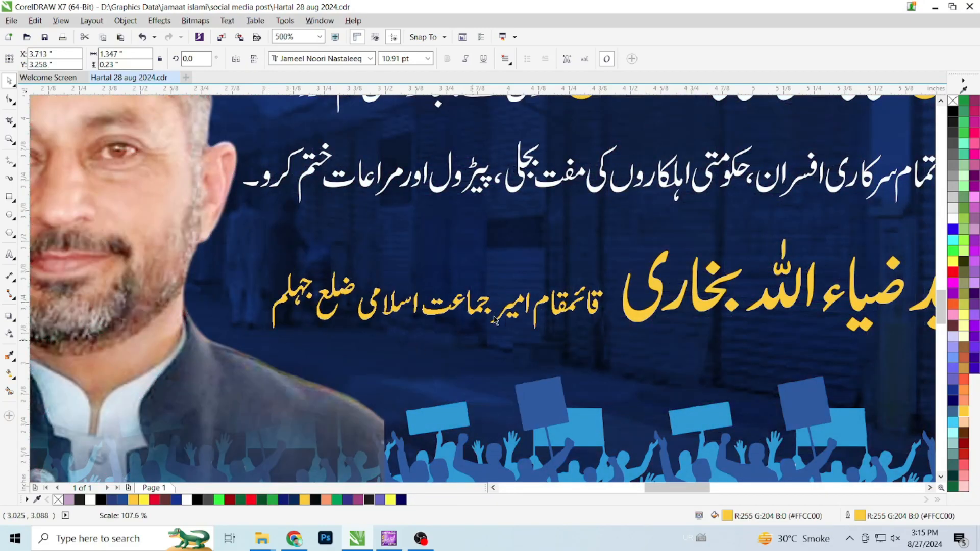
left_click_drag(485, 305, 497, 306)
- Tighten the spacing before the words ضلع جہلم so they sit closer to the rest of the gold title line
key("F10")
left_click_drag(219, 236, 351, 347)
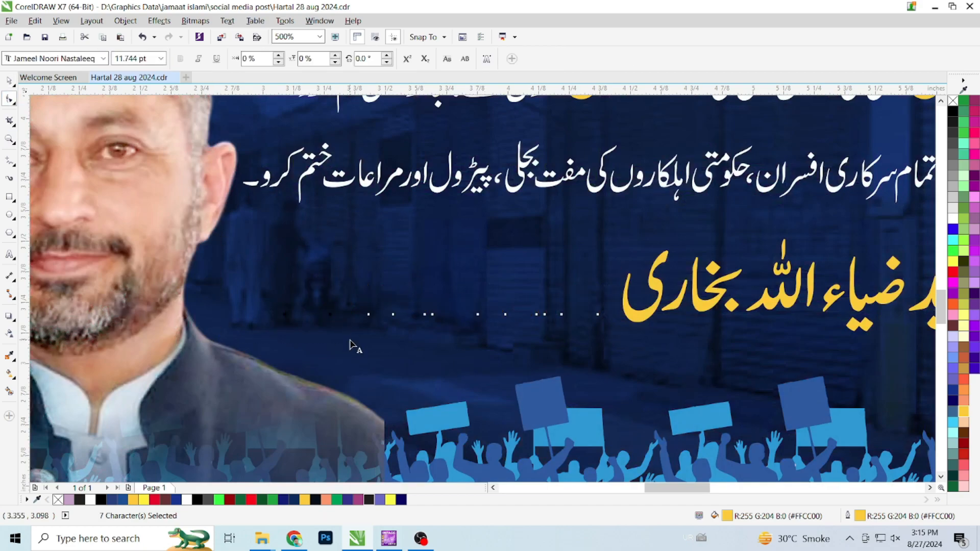
key("Left")
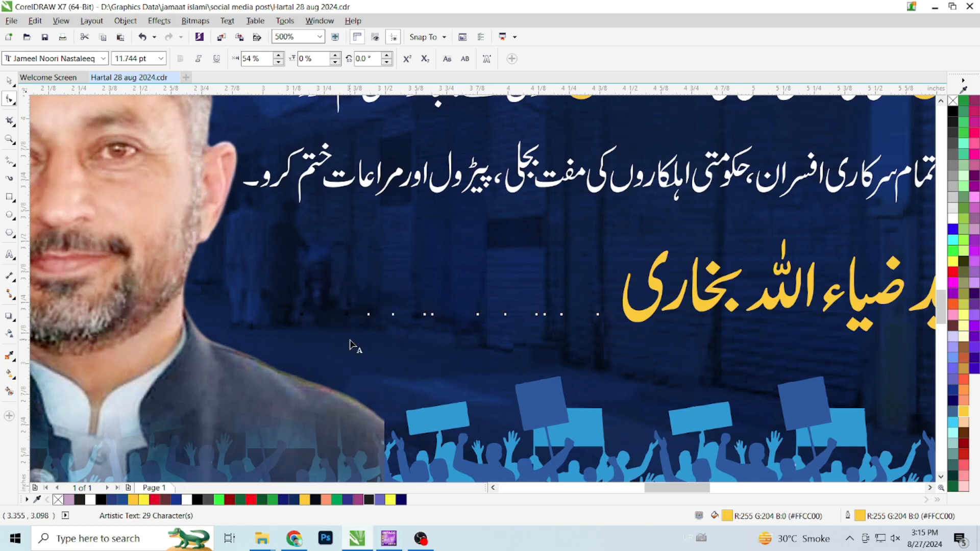
key("Left")
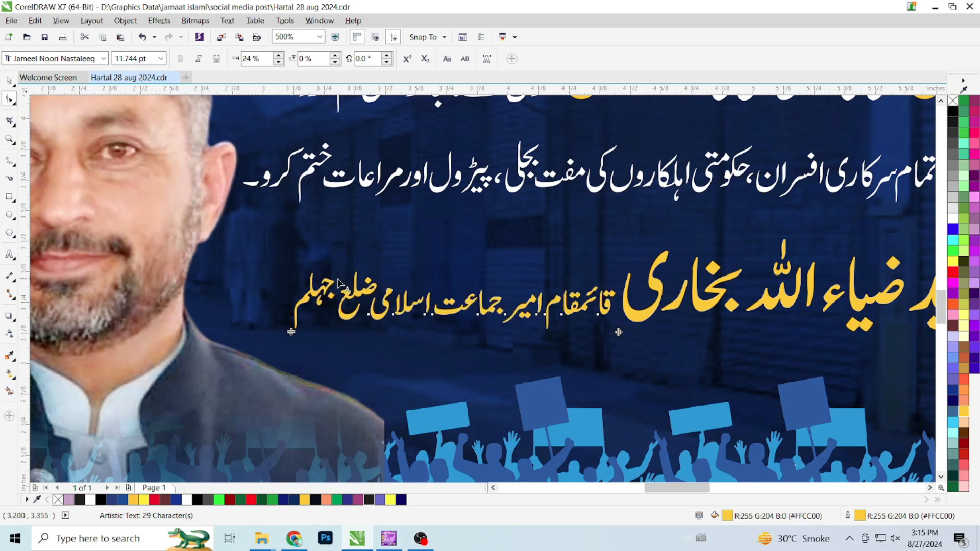
left_click(198, 208)
key("space")
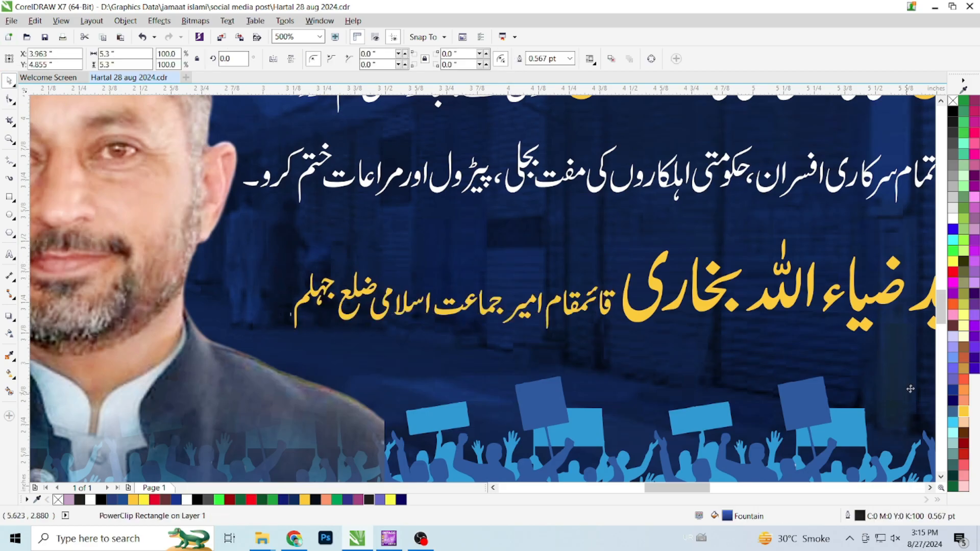
left_click(954, 226)
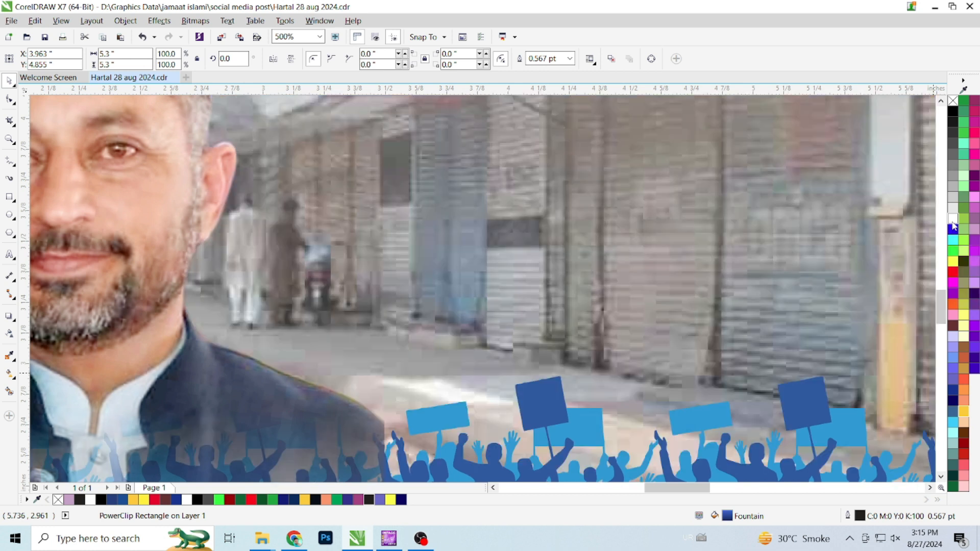
right_click(954, 226)
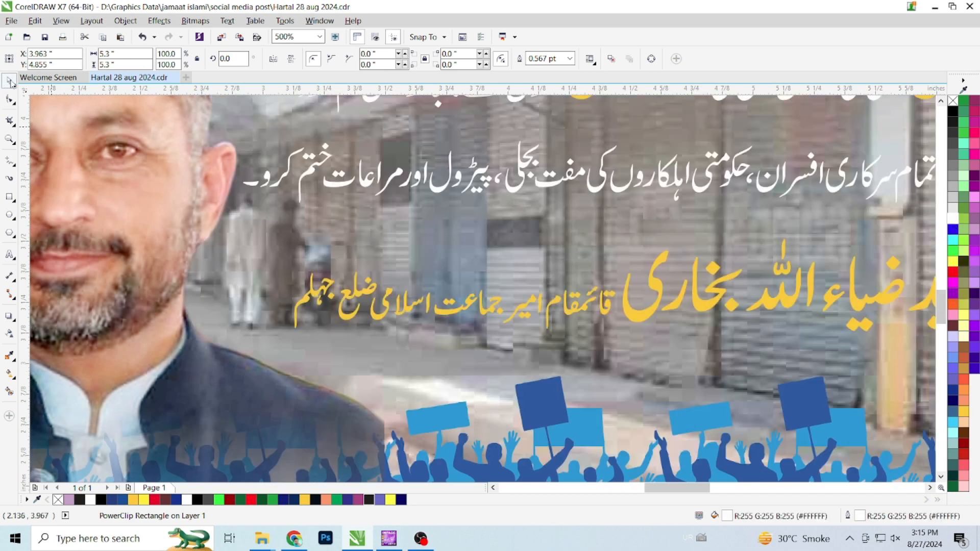
scroll(342, 274, "down", 1)
key("ctrl+z")
left_click(808, 321)
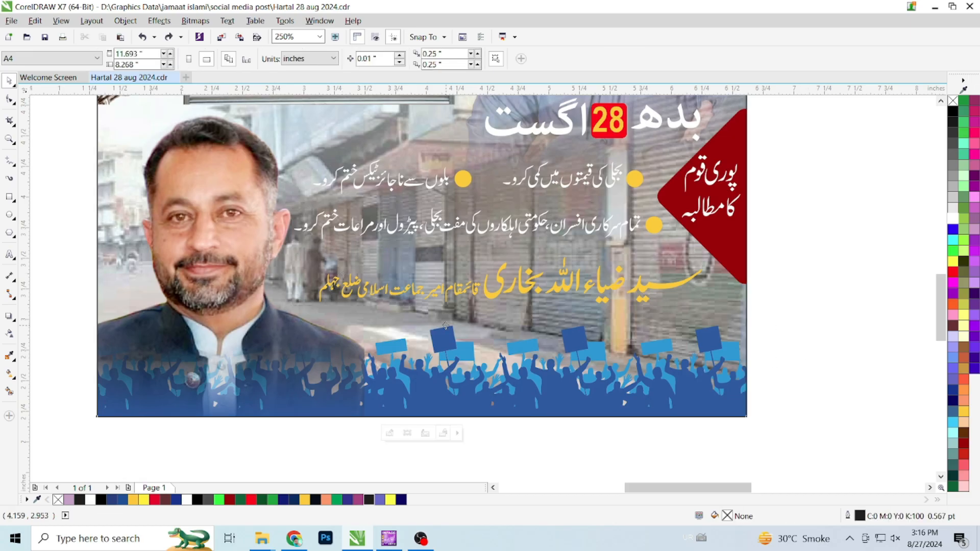
- Recolour the title line قائمقام امیر جماعت اسلامی ضلع جہلم beside the gold name white
left_click(403, 288)
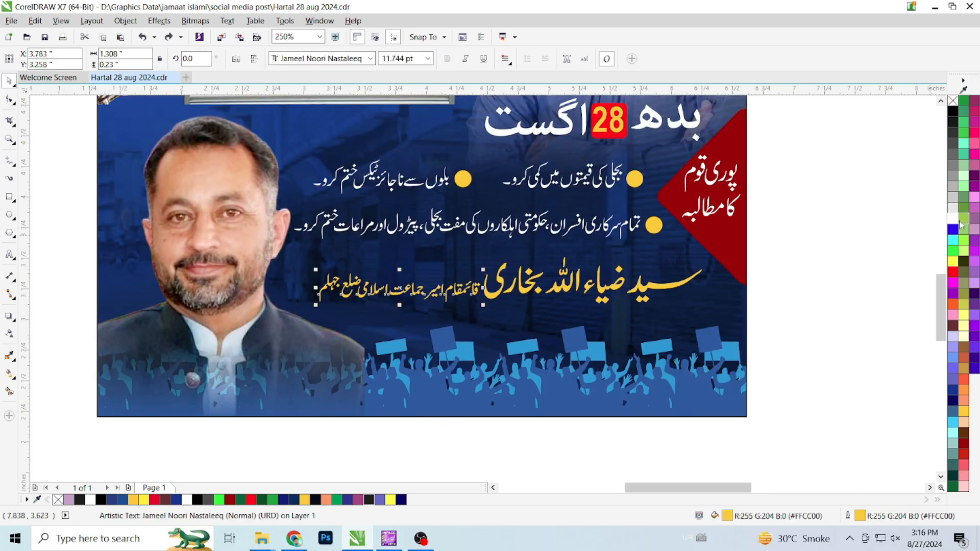
left_click(823, 301)
scroll(195, 379, "down", 2)
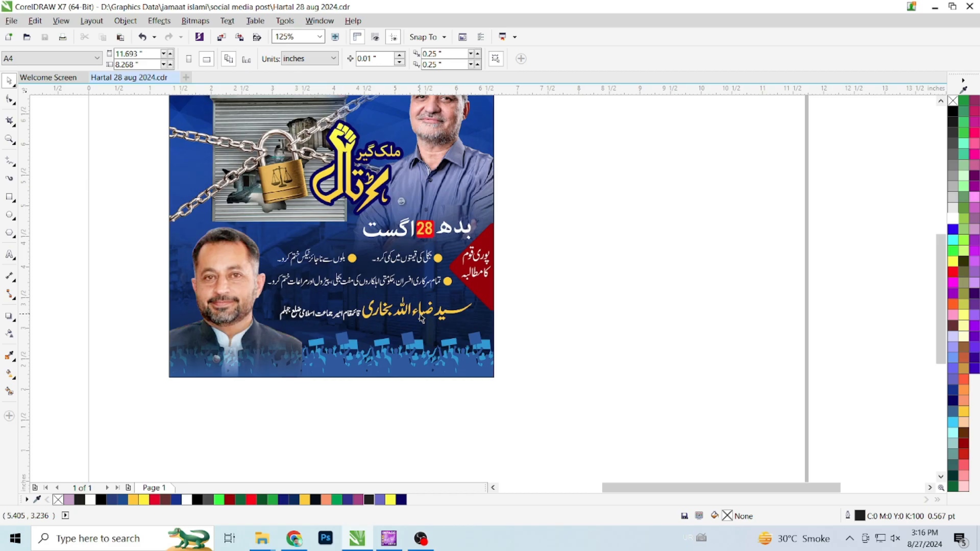
scroll(317, 406, "down", 2)
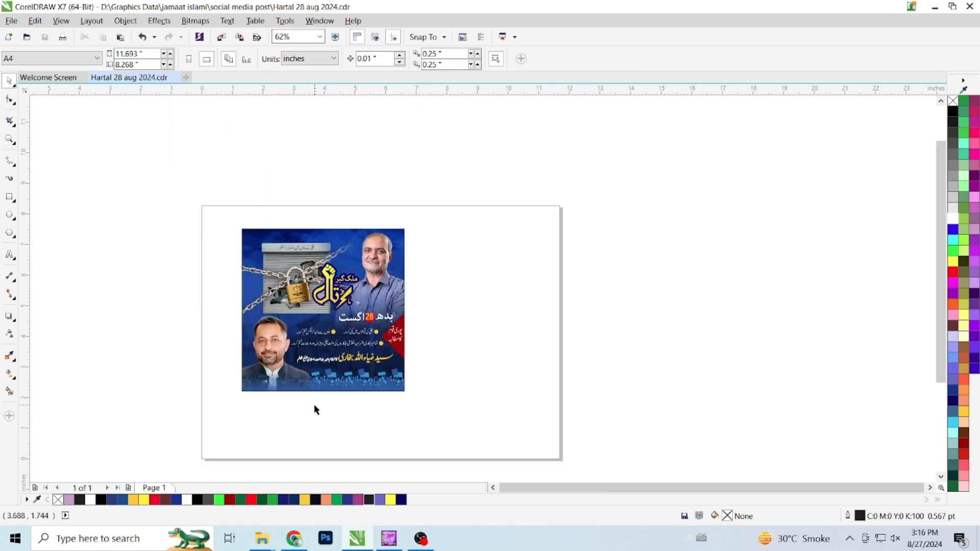
- Edit the contents of the poster's PowerClip, place the dark-vest portrait behind the crowd silhouettes, and finish editing
scroll(319, 396, "up", 2)
left_click(350, 361)
right_click(350, 362)
left_click(380, 212)
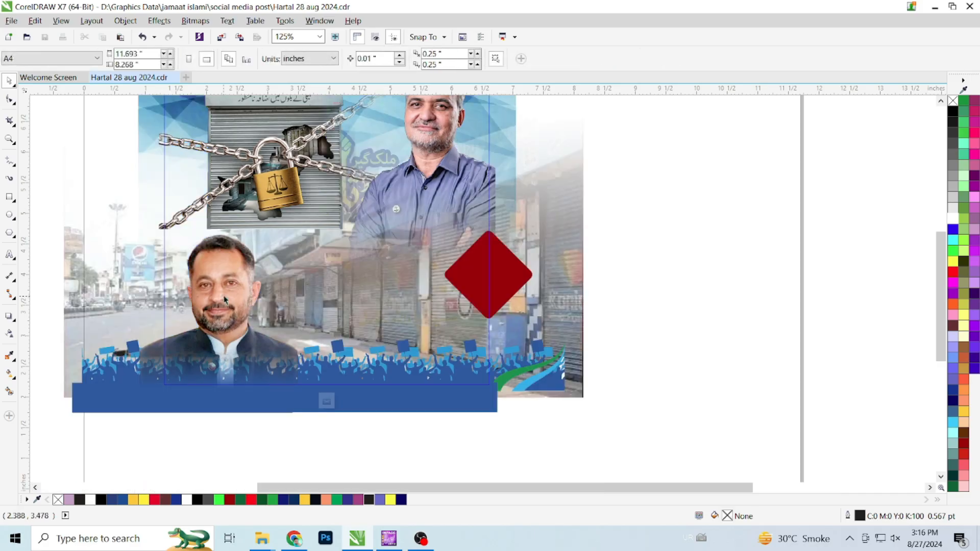
left_click(223, 297)
key("ctrl+Page_Down")
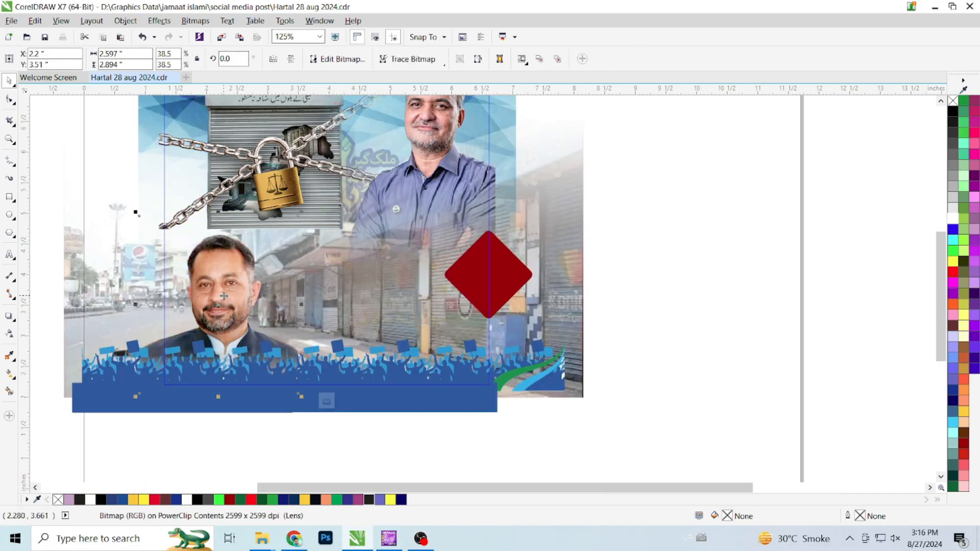
right_click(224, 296)
left_click(271, 252)
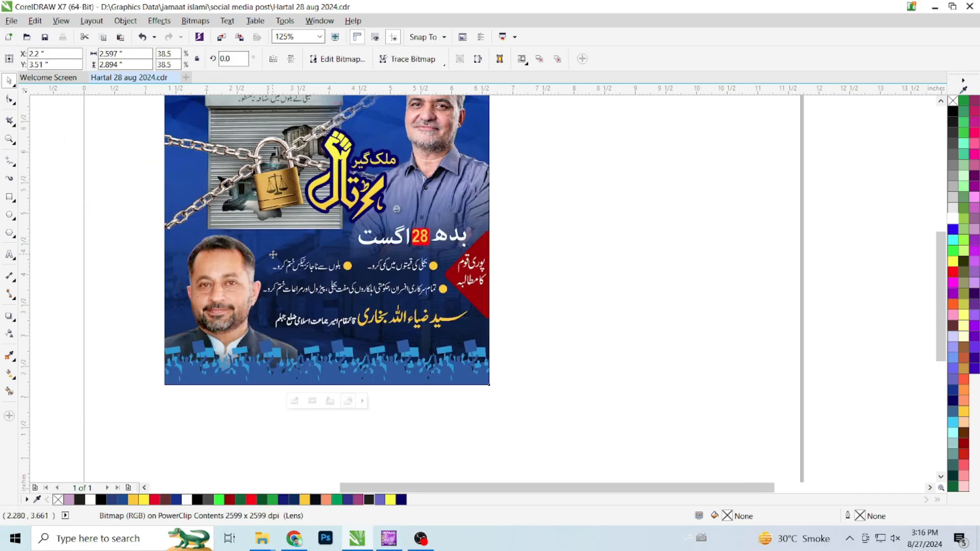
- Reopen the PowerClip contents, move the dark-vest portrait slightly straight up behind the crowd, and finish editing
double_click(242, 275)
left_click(221, 291)
left_click_drag(221, 291, 220, 260)
right_click(232, 270)
key("Escape")
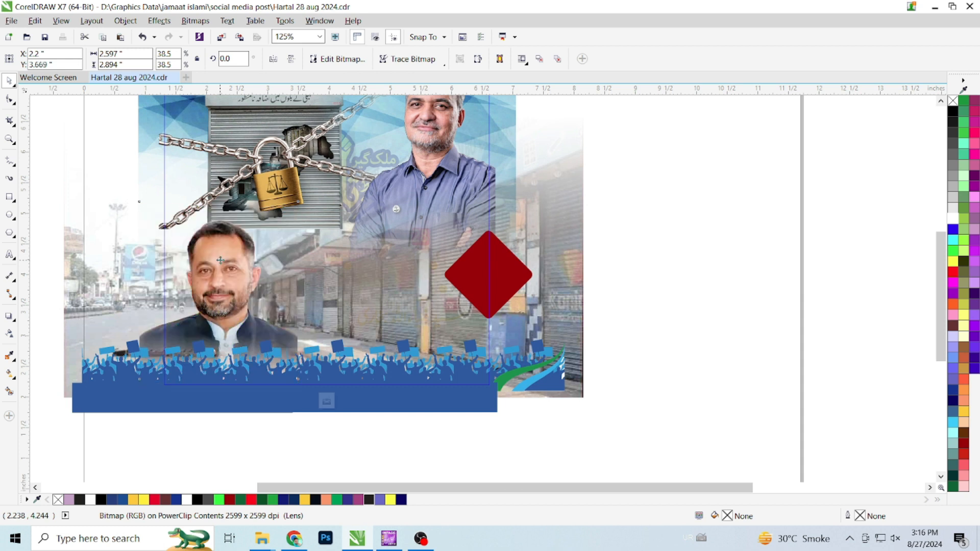
right_click(222, 261)
key("Escape")
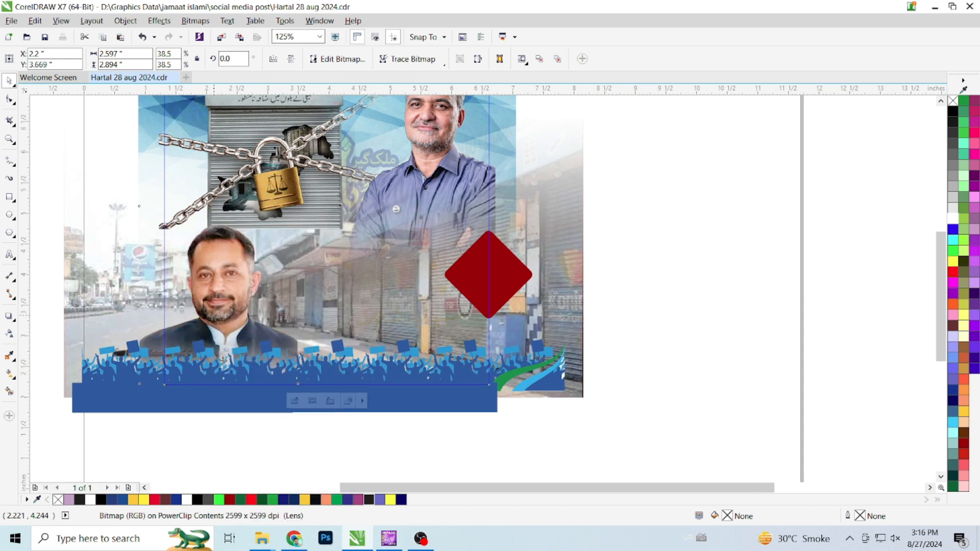
left_click(223, 360, "ctrl")
scroll(230, 367, "down", 2)
key("Escape")
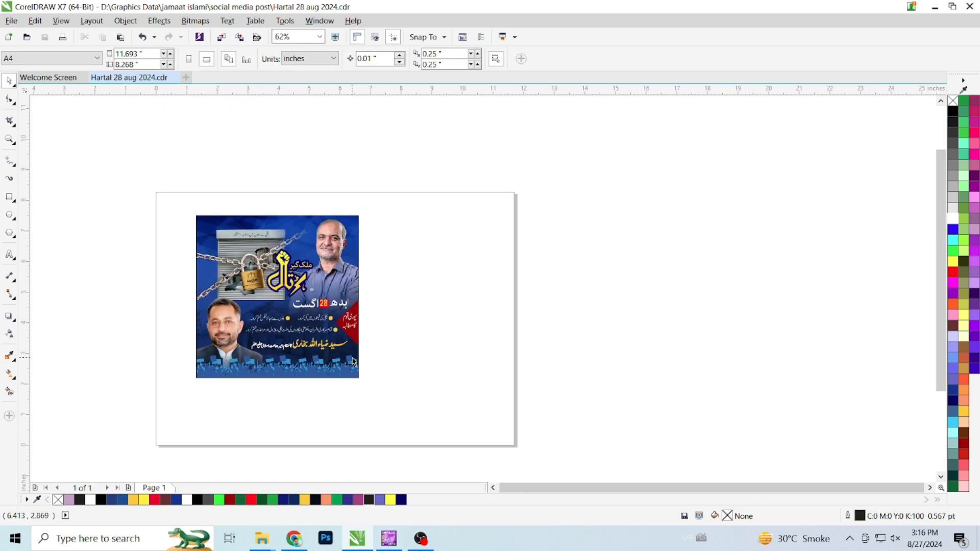